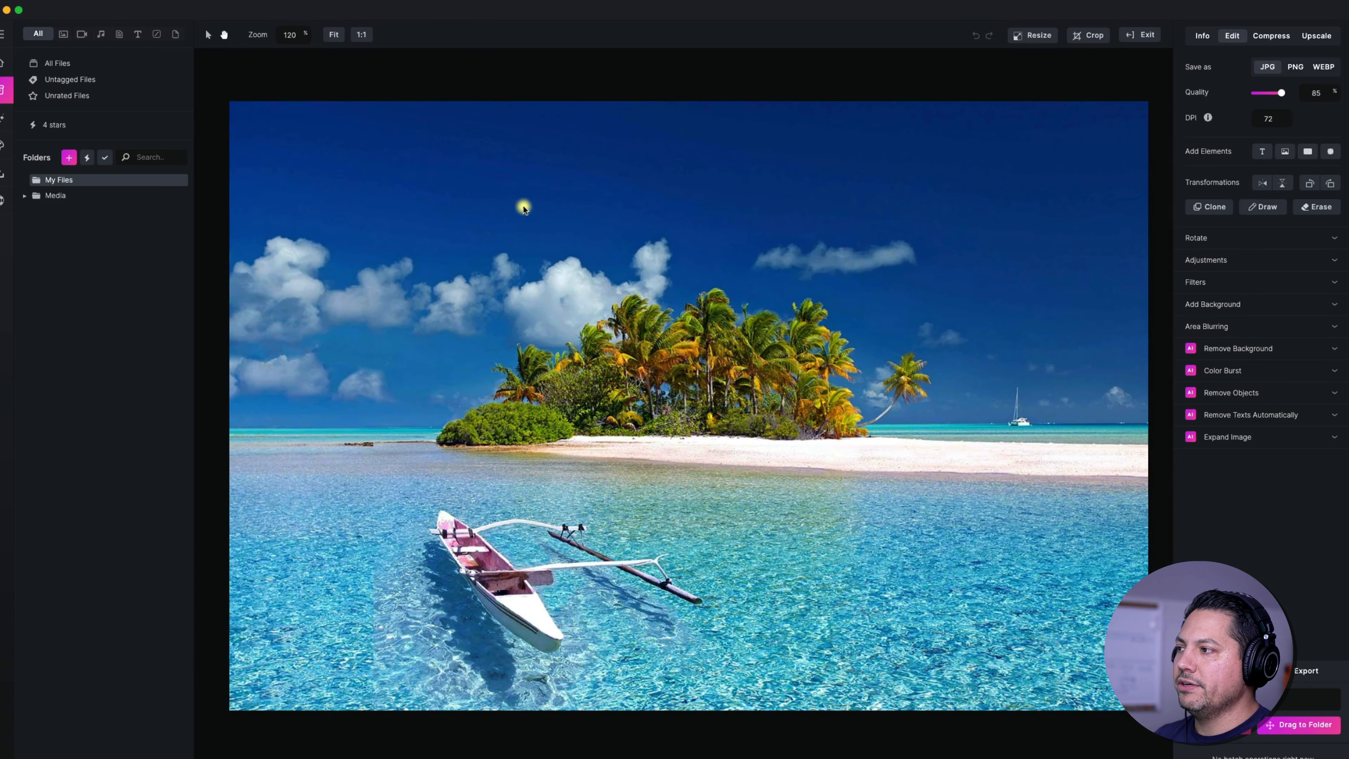
# Step: Crop the photo tighter around the island and boat, and undo the crop
pyautogui.click(209, 34)
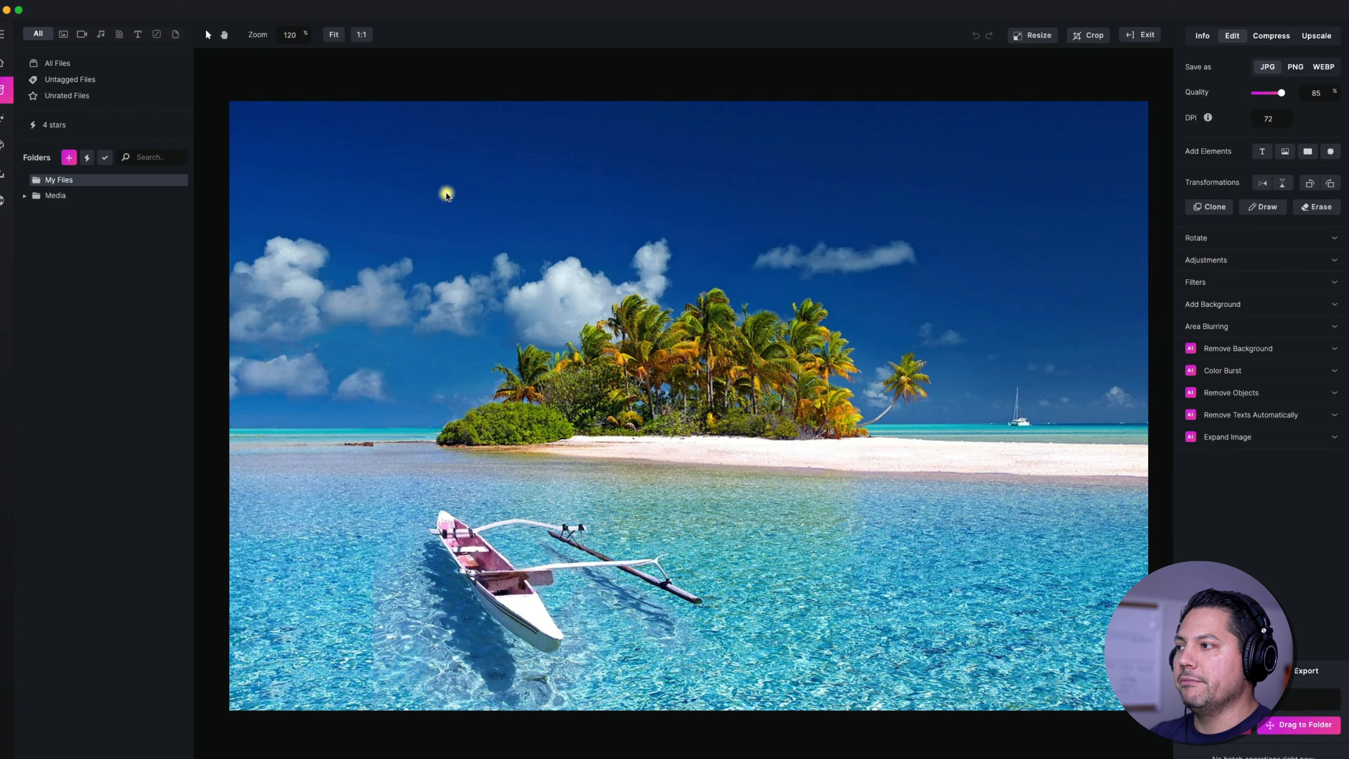
pyautogui.click(1088, 35)
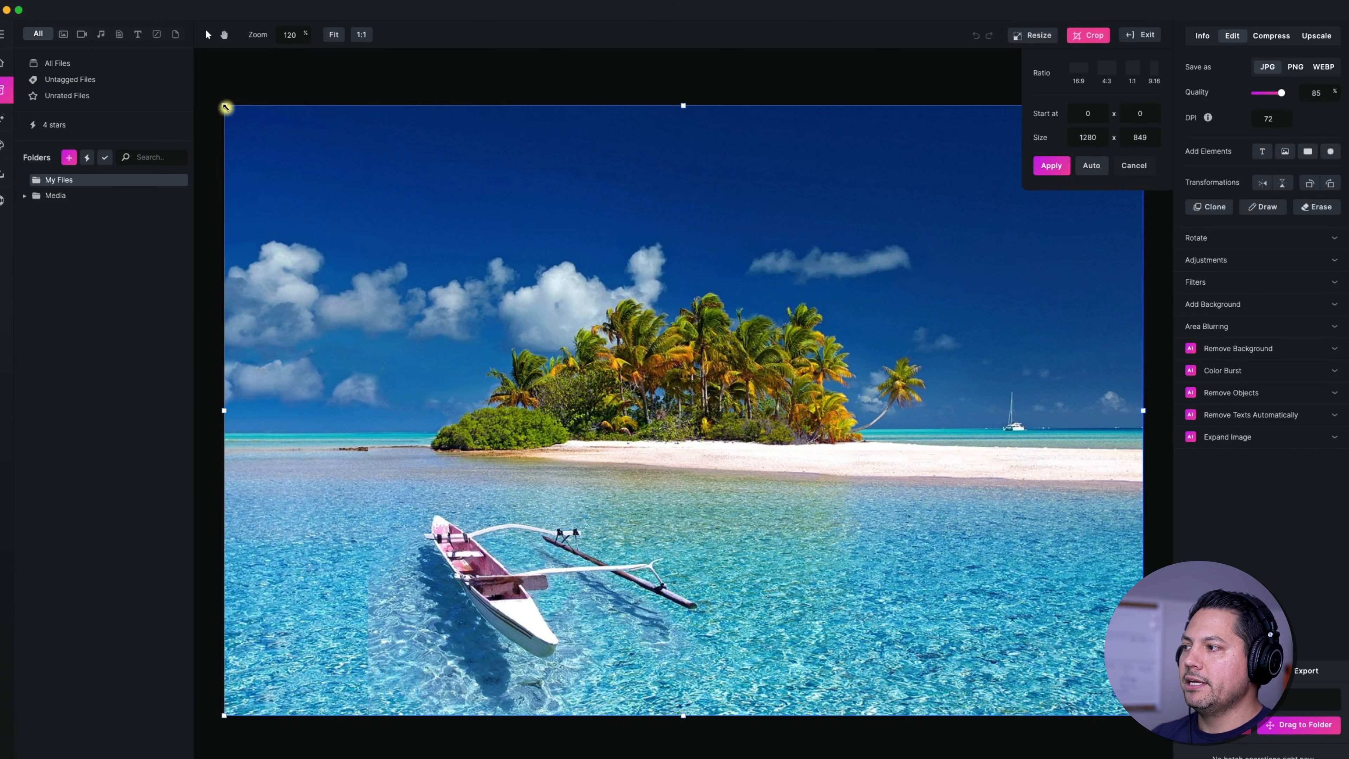
pyautogui.moveTo(226, 106); pyautogui.dragTo(504, 298)
pyautogui.moveTo(726, 361); pyautogui.dragTo(520, 318)
pyautogui.click(1051, 166)
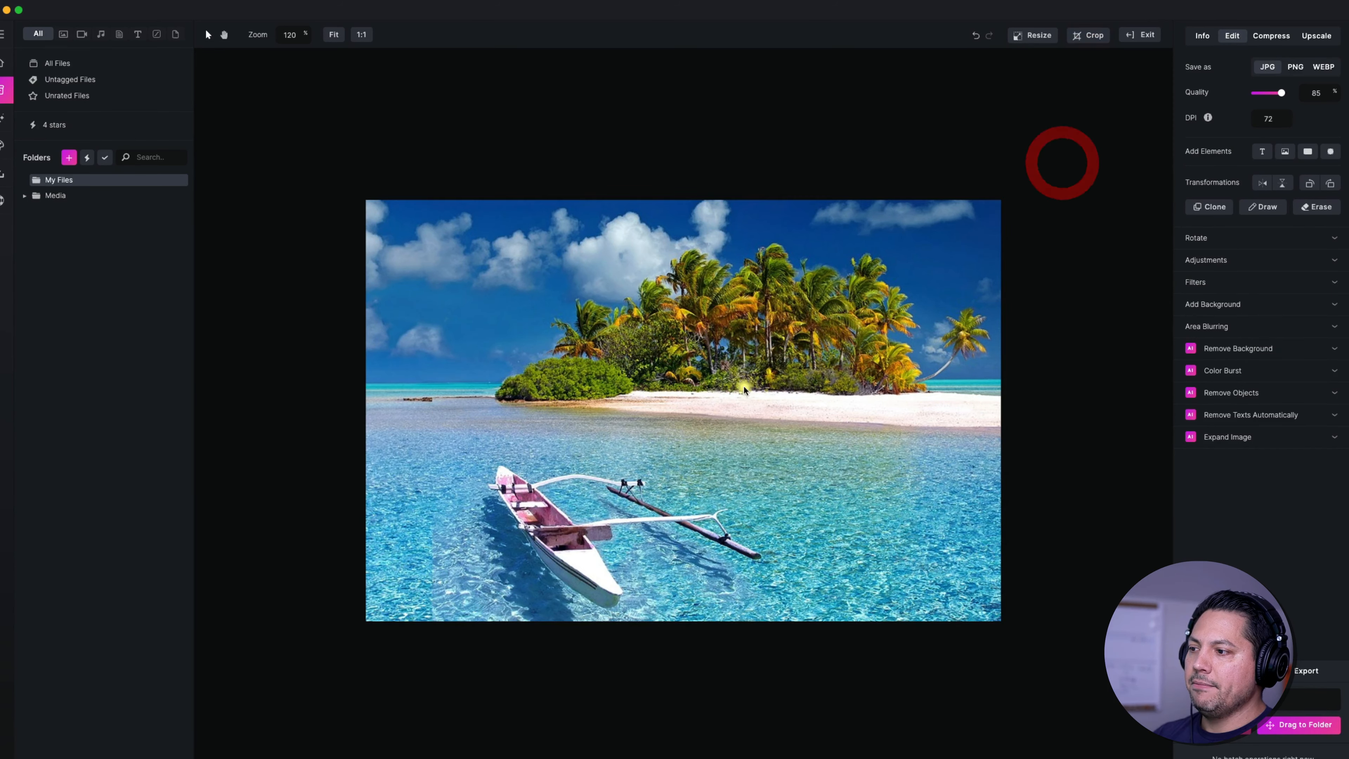
pyautogui.click(976, 35)
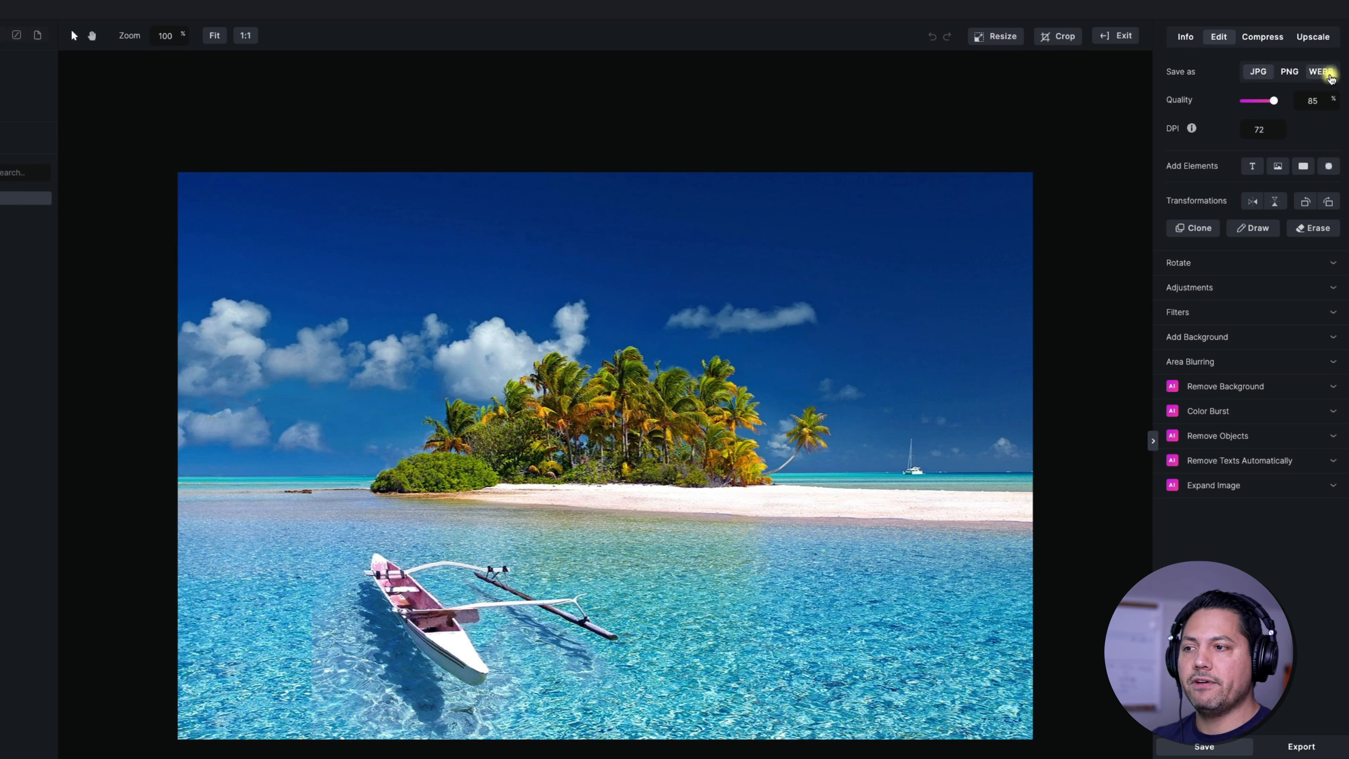
# Step: Set the JPG save quality to 100% and add a text element to the photo
pyautogui.moveTo(1272, 99); pyautogui.dragTo(1301, 98)
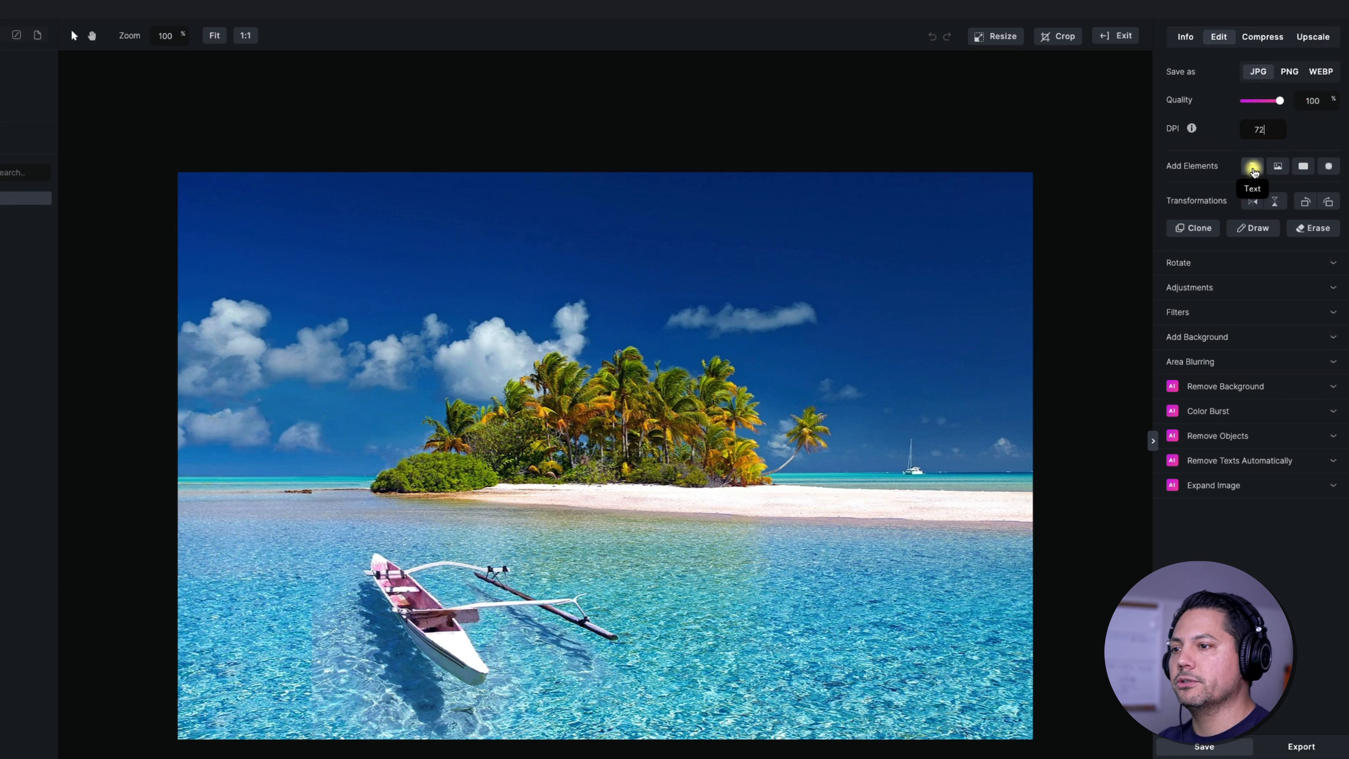
pyautogui.click(1253, 167)
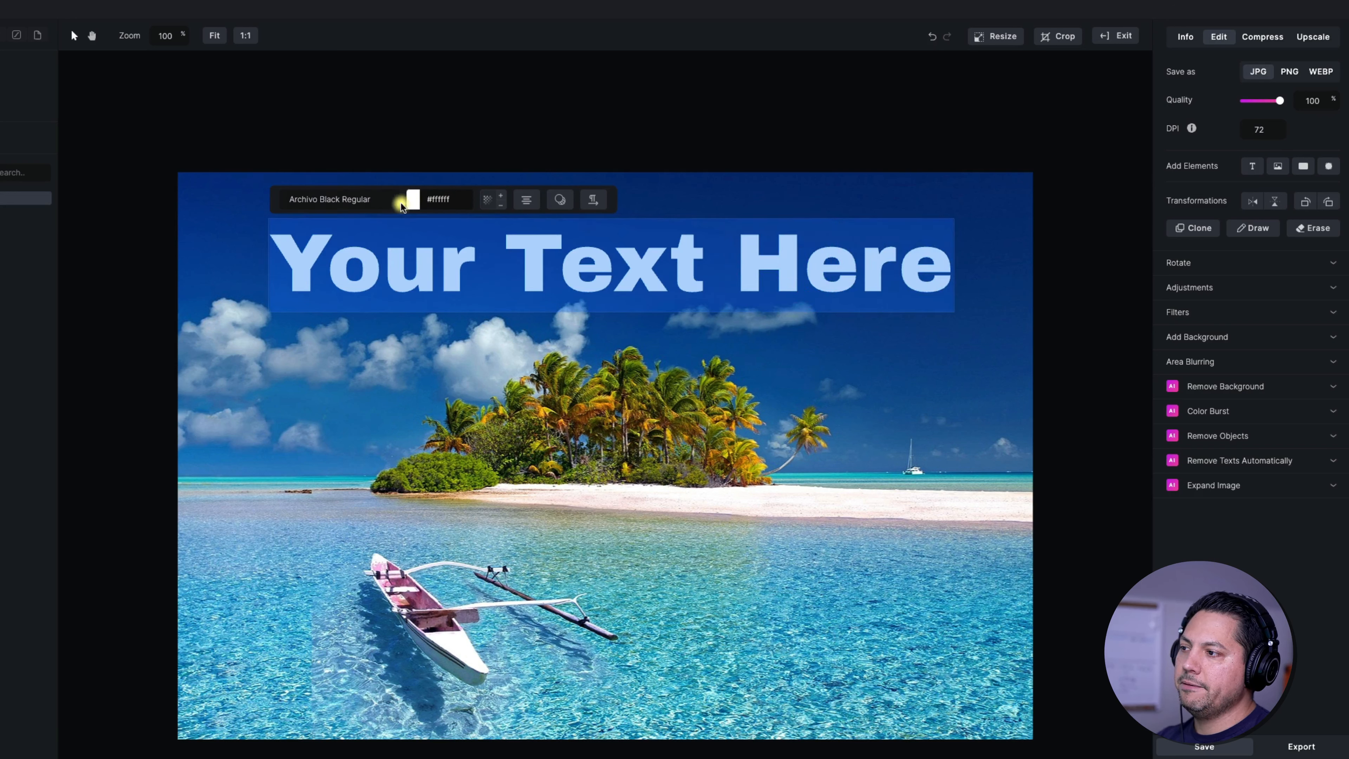
# Step: Set the text element's colour to #fefefe
pyautogui.click(413, 199)
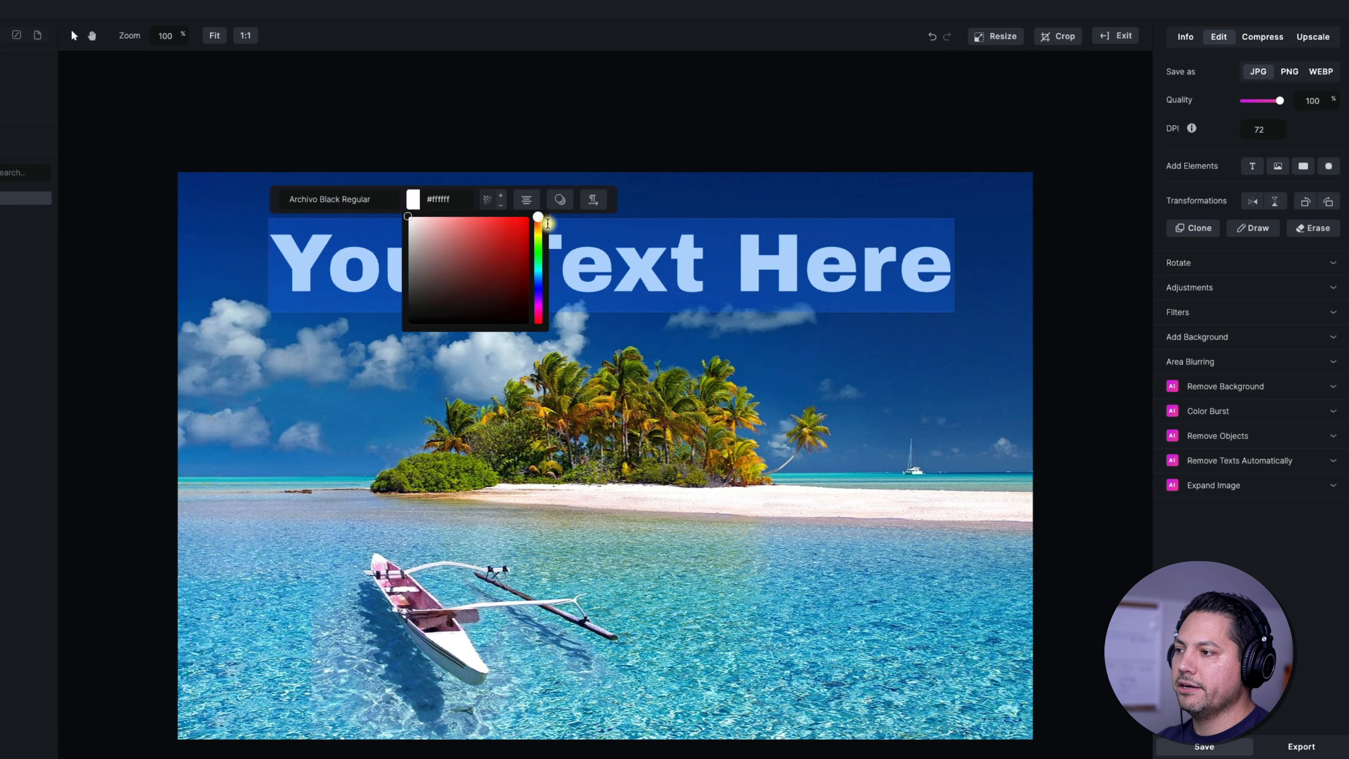
pyautogui.moveTo(538, 218); pyautogui.dragTo(539, 263)
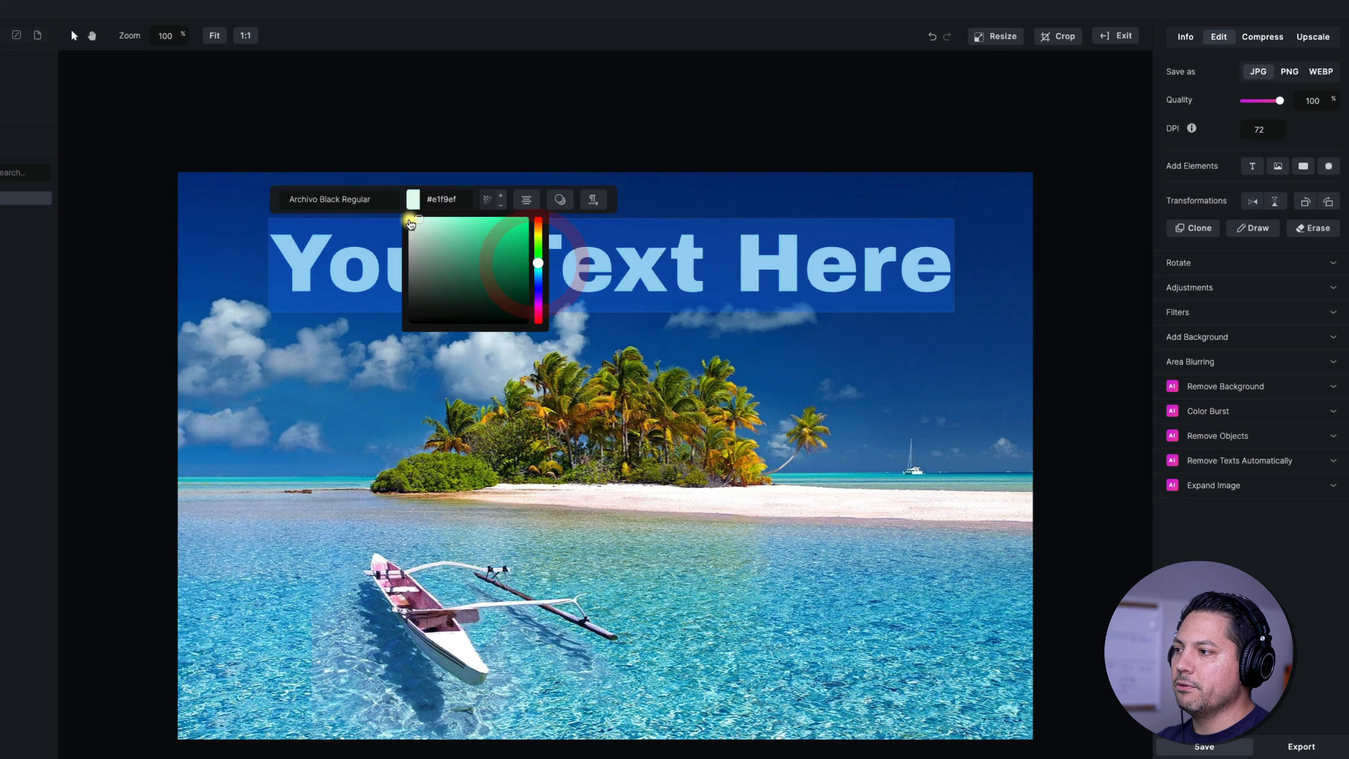
pyautogui.click(408, 217)
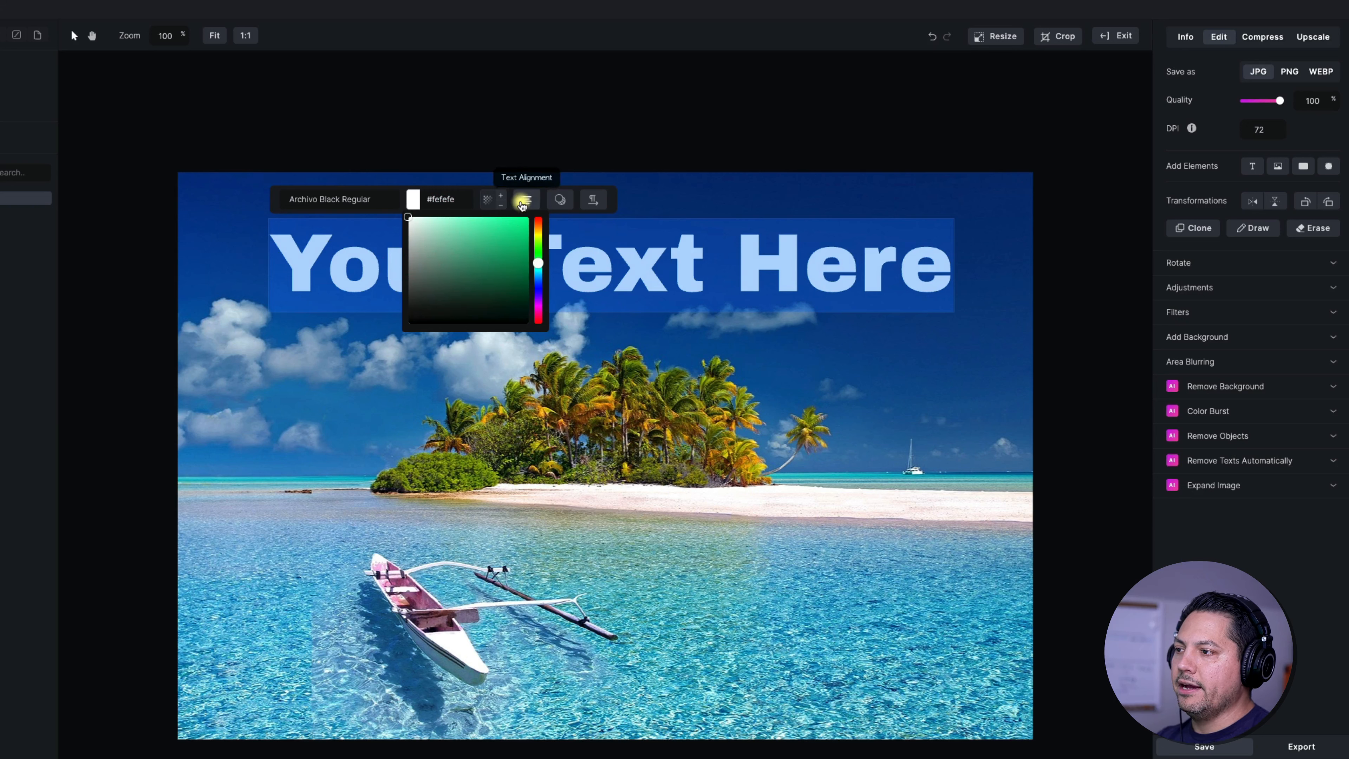
# Step: Lower the text's opacity in several increments and raise it back to full
pyautogui.click(492, 200)
pyautogui.click(501, 202)
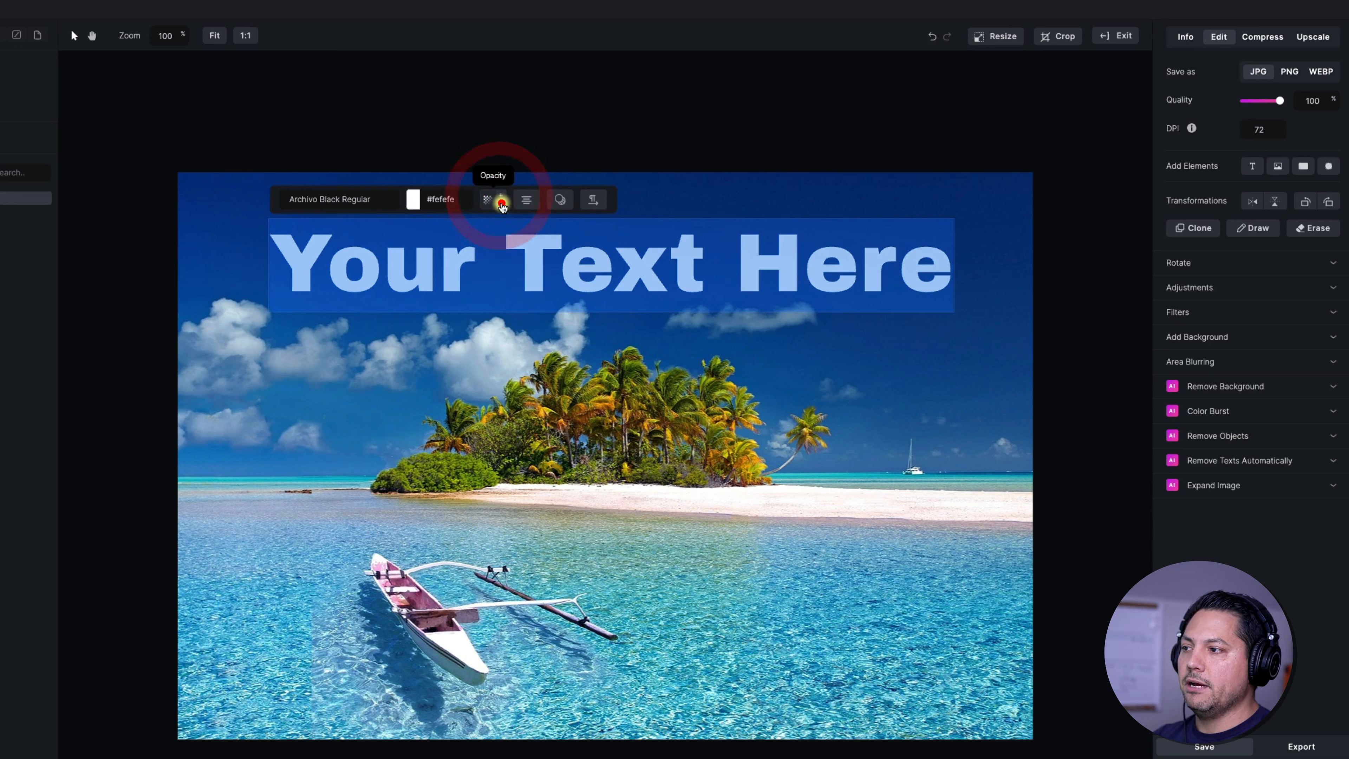
pyautogui.click(502, 202)
pyautogui.click(502, 203)
pyautogui.click(502, 203)
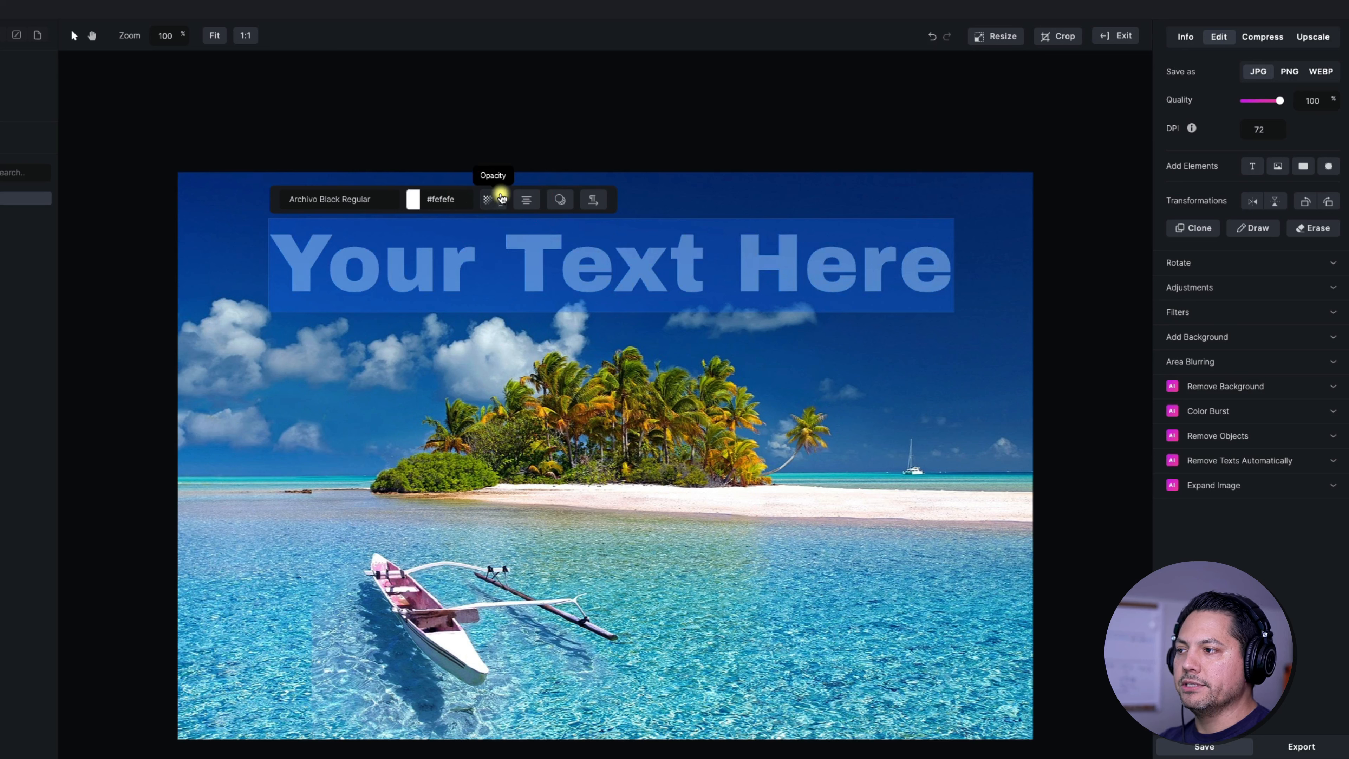
pyautogui.click(500, 194)
pyautogui.click(501, 194)
# Step: Right-align the text, look over its shadow settings and available fonts, and deselect it
pyautogui.click(528, 205)
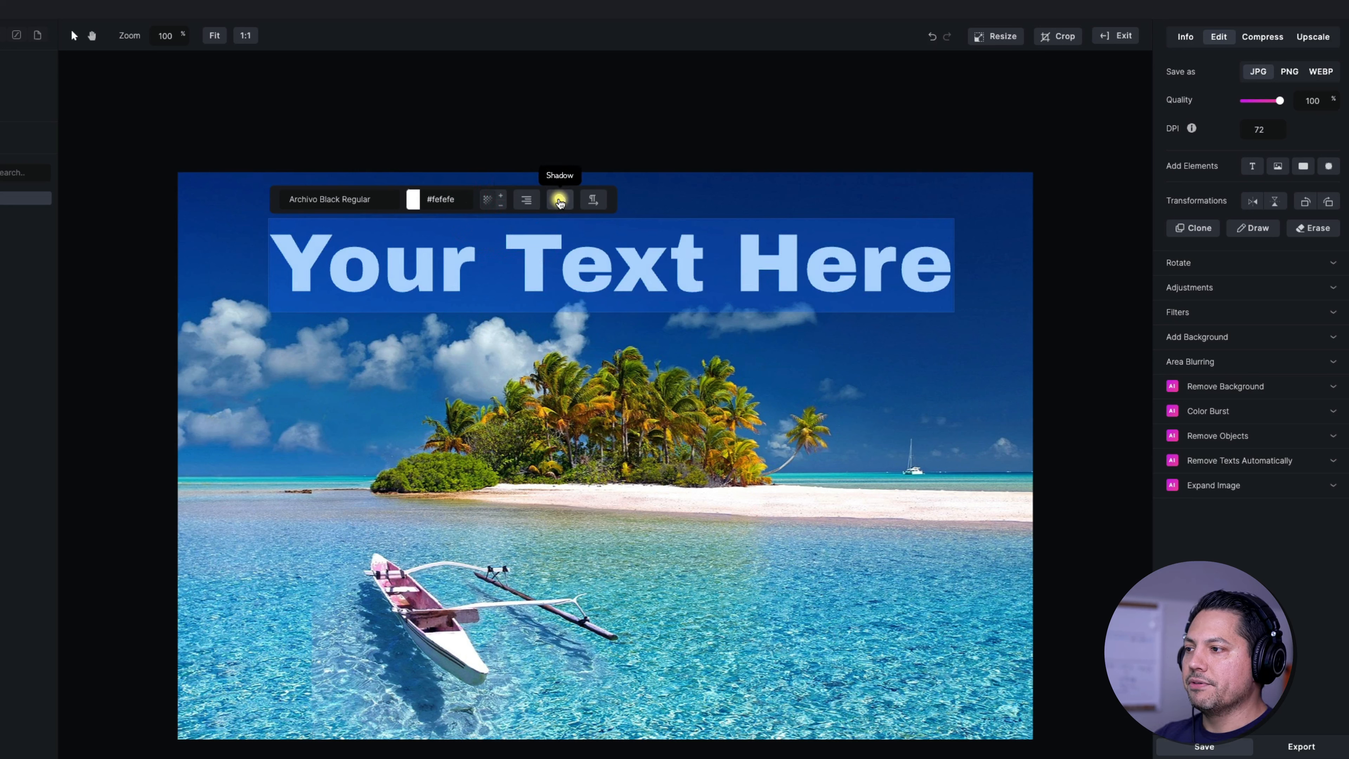
pyautogui.click(560, 201)
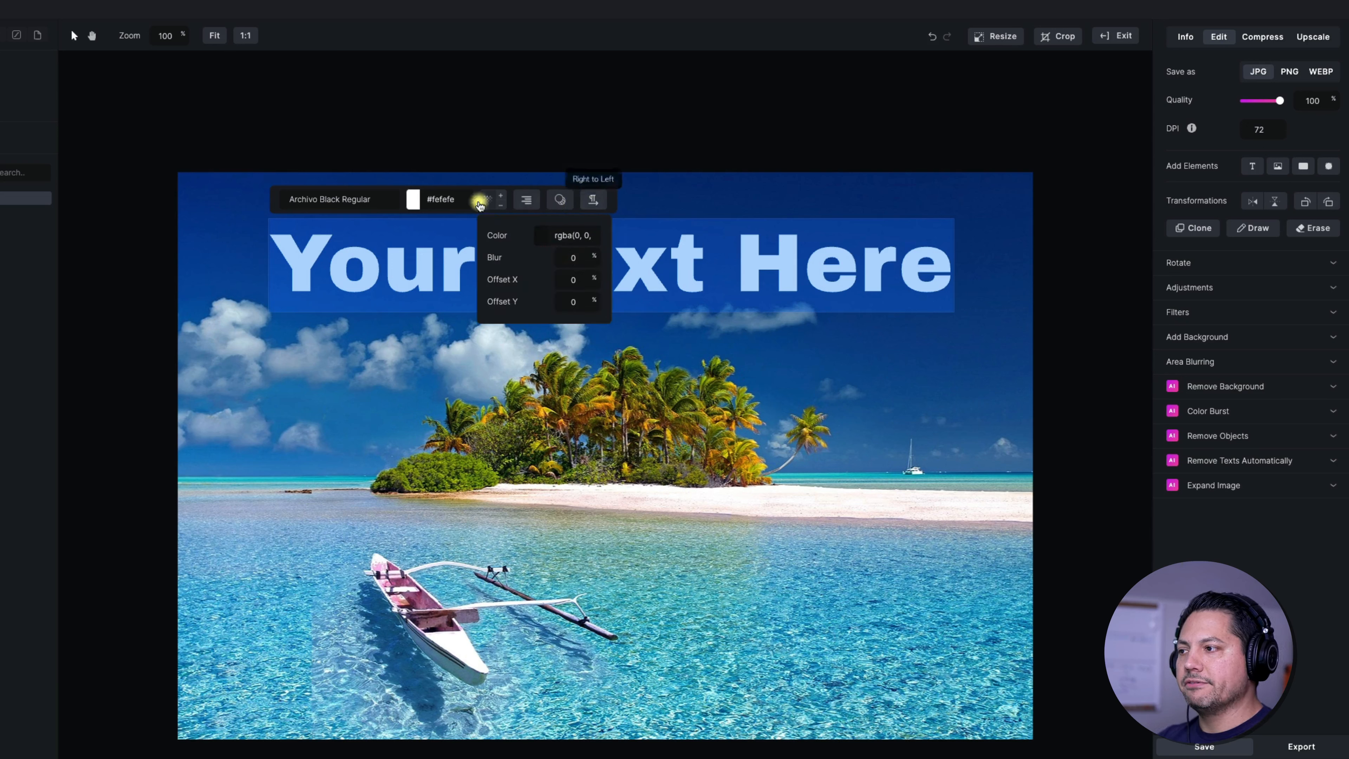
pyautogui.click(355, 202)
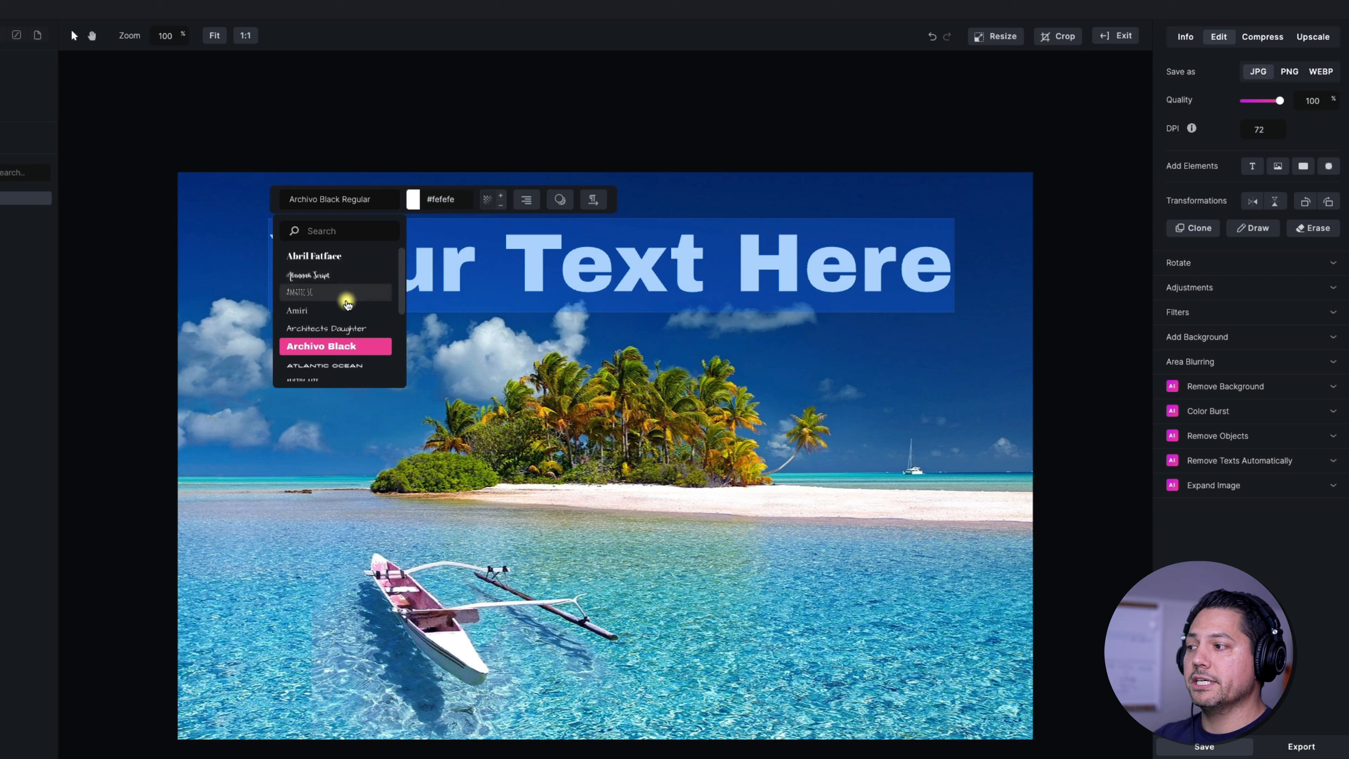
pyautogui.scroll(-3, 347, 306)
pyautogui.scroll(-3, 346, 311)
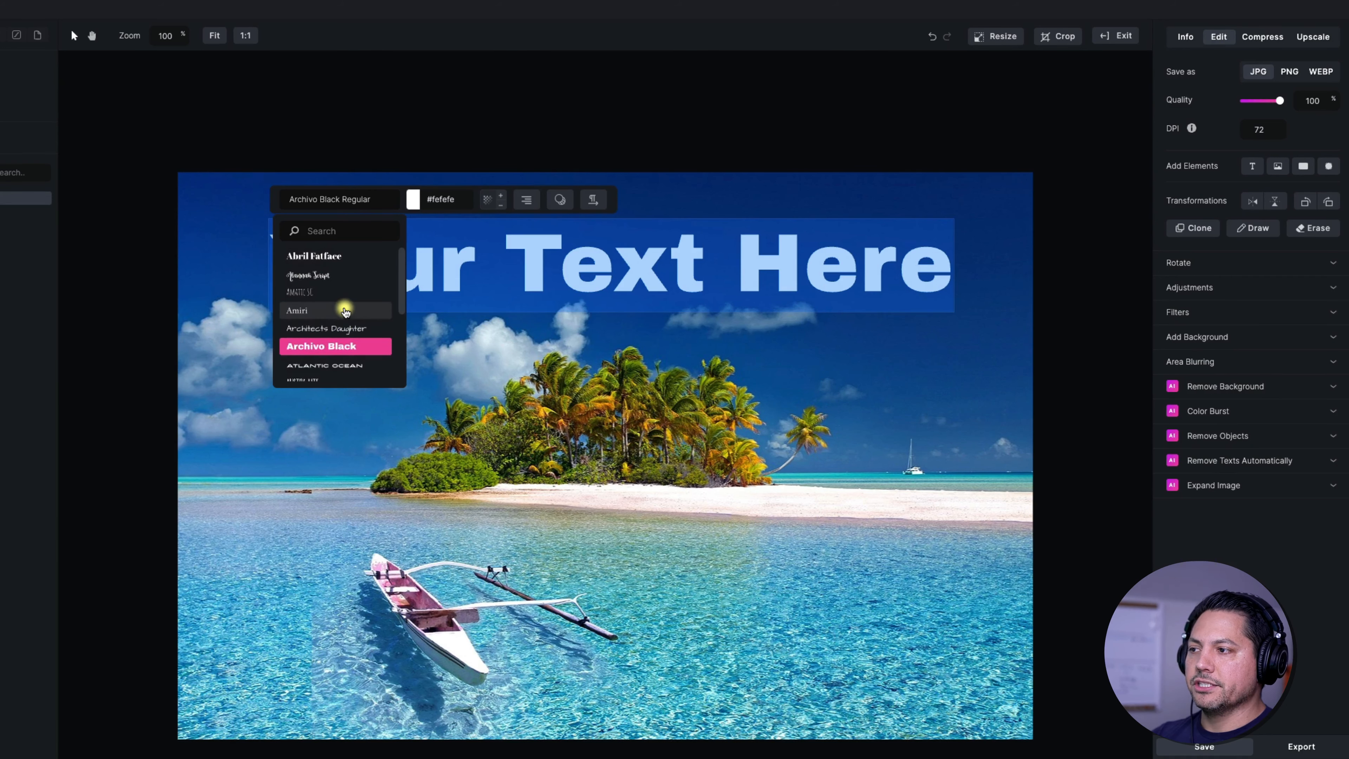
pyautogui.click(735, 155)
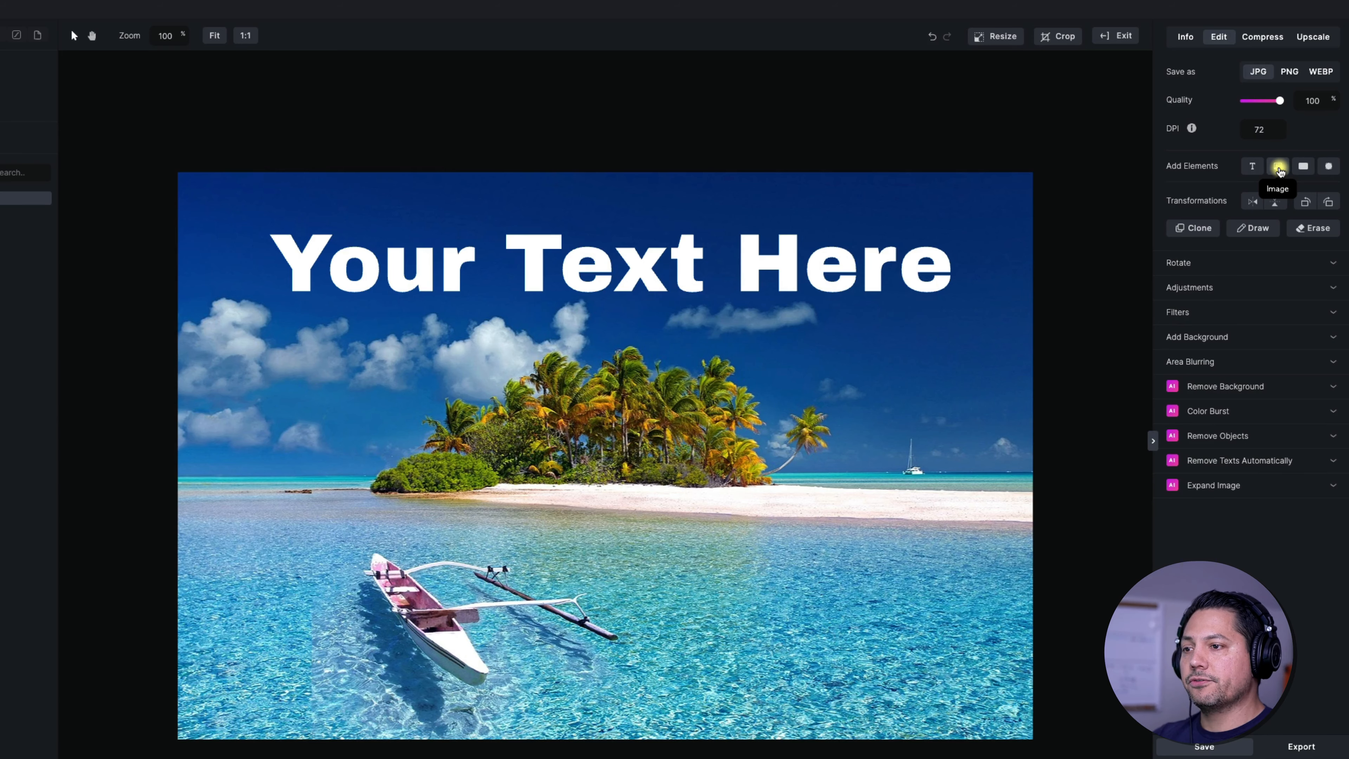
pyautogui.click(1279, 170)
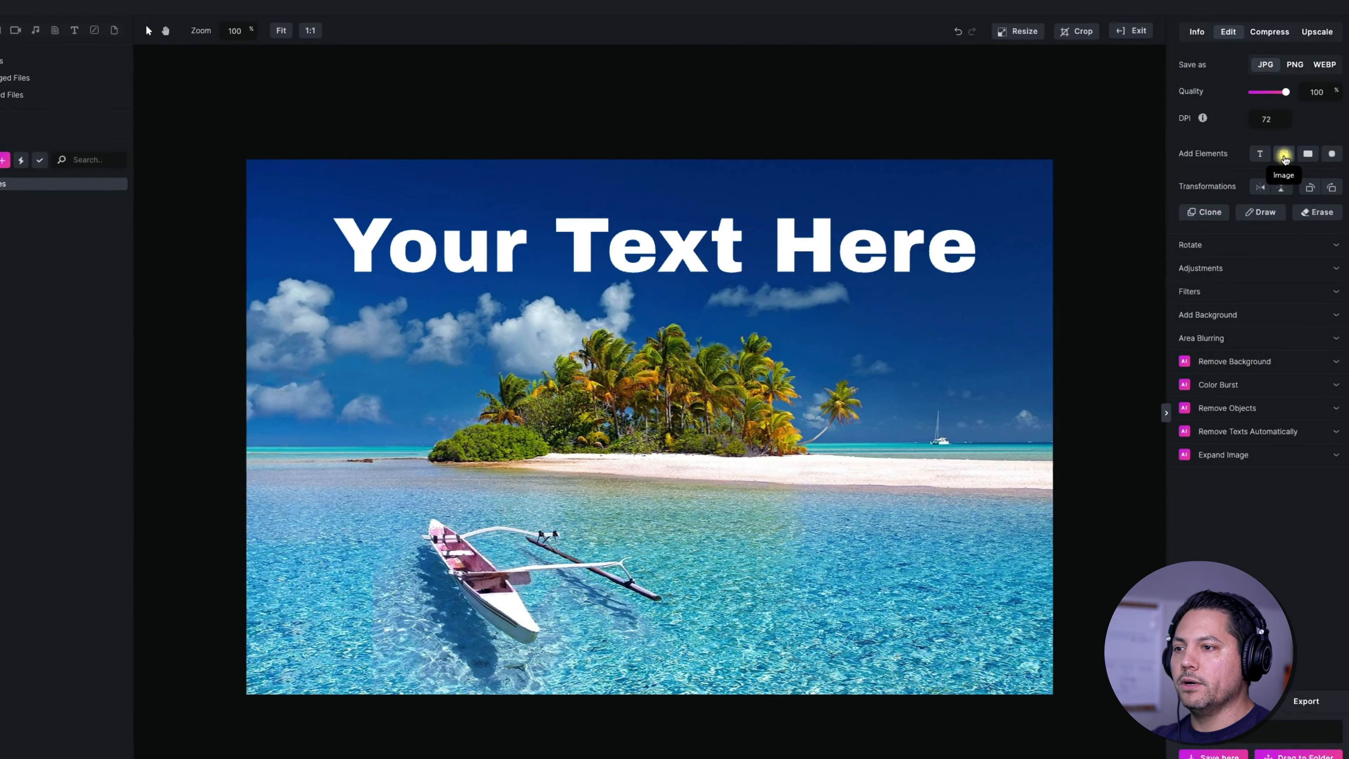
pyautogui.scroll(-10, 561, 456)
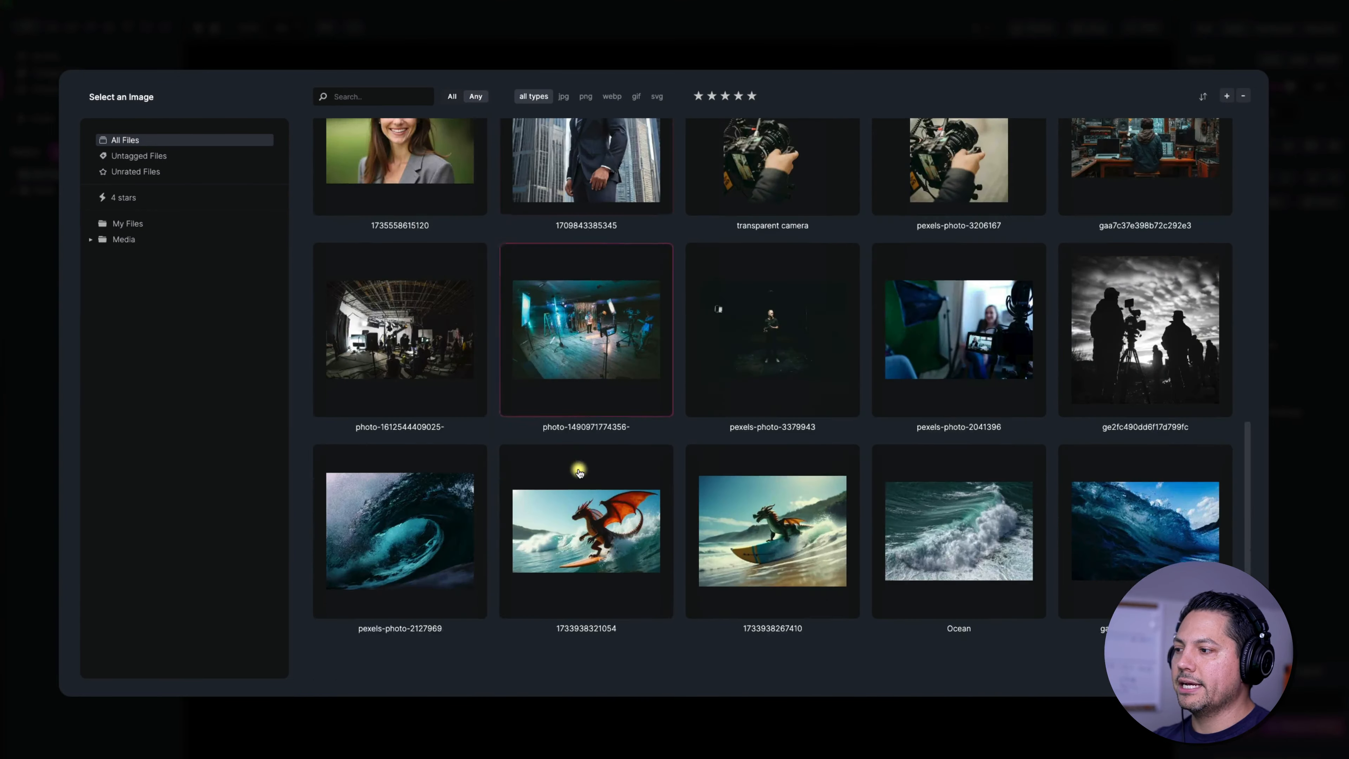
pyautogui.scroll(2, 513, 420)
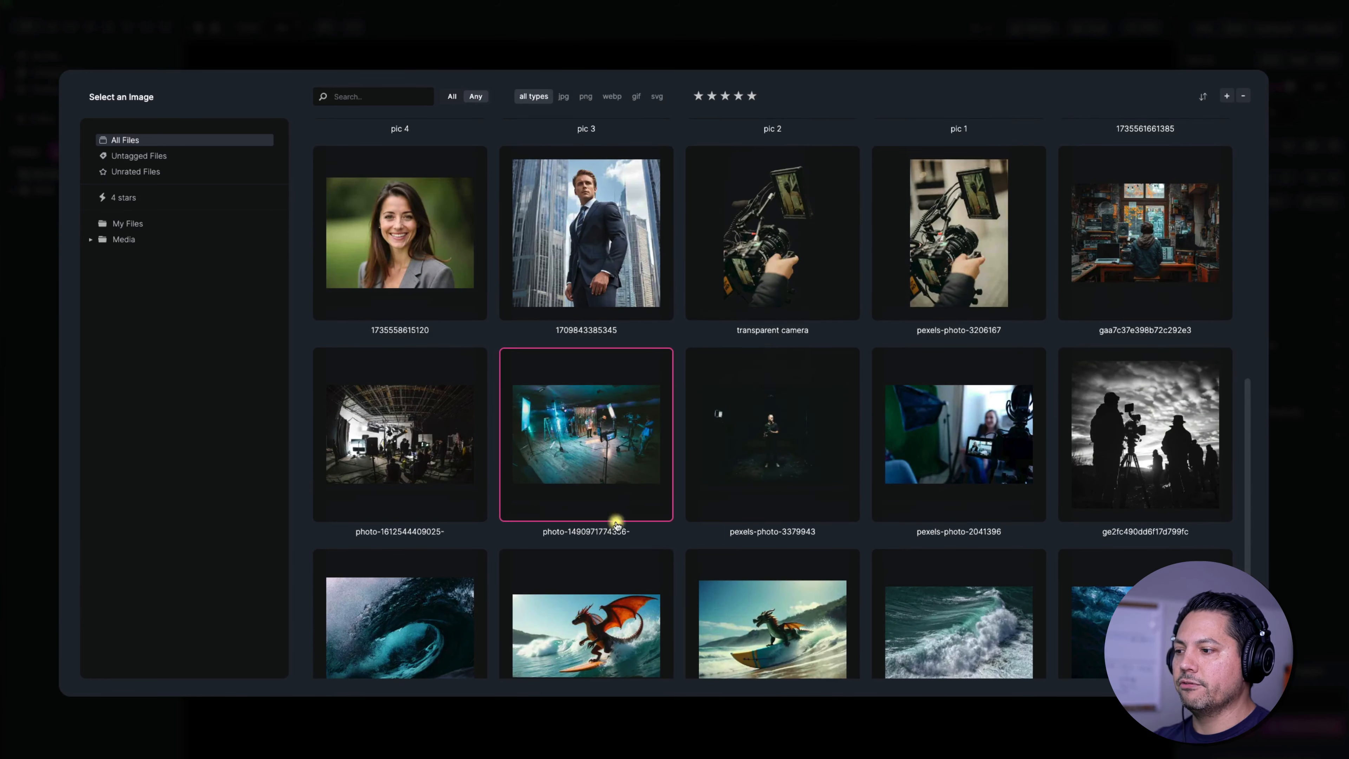
pyautogui.click(613, 643)
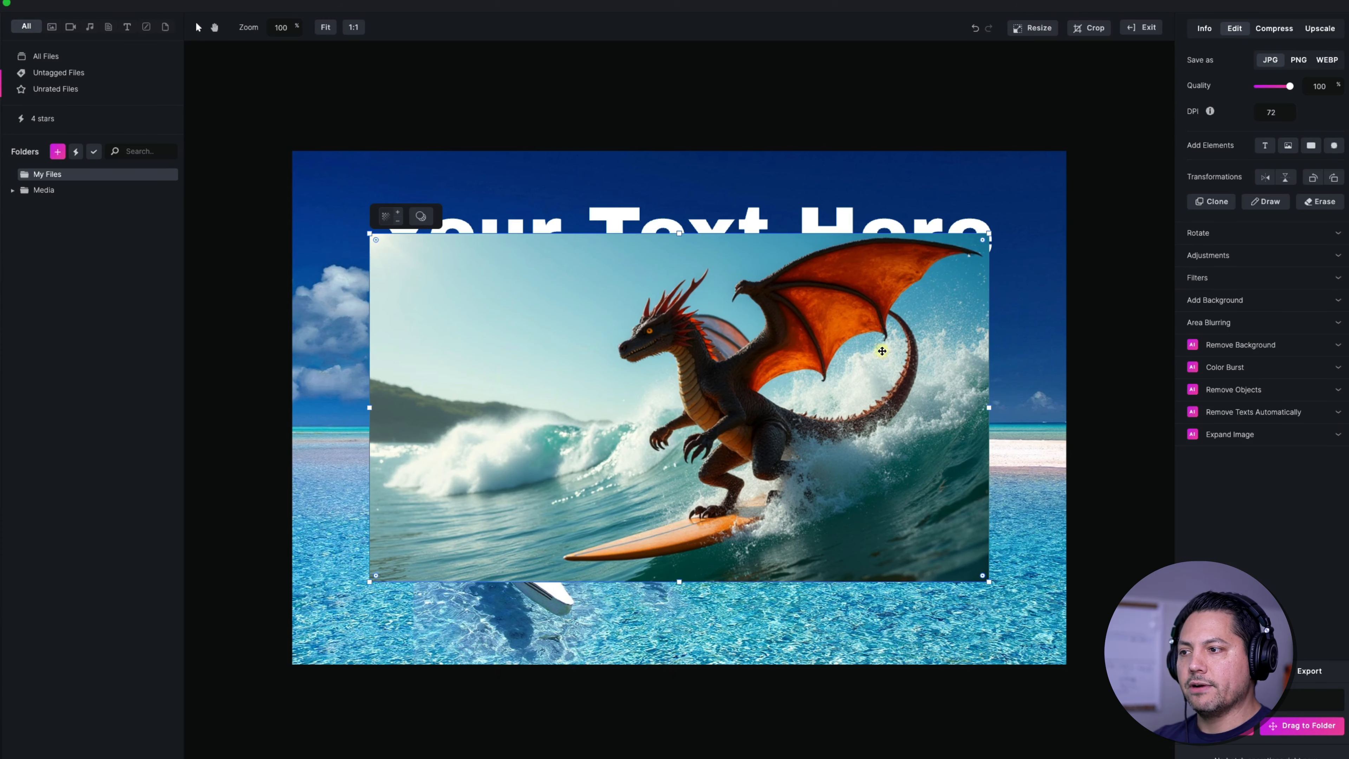
pyautogui.click(862, 372)
pyautogui.moveTo(986, 234); pyautogui.dragTo(636, 431)
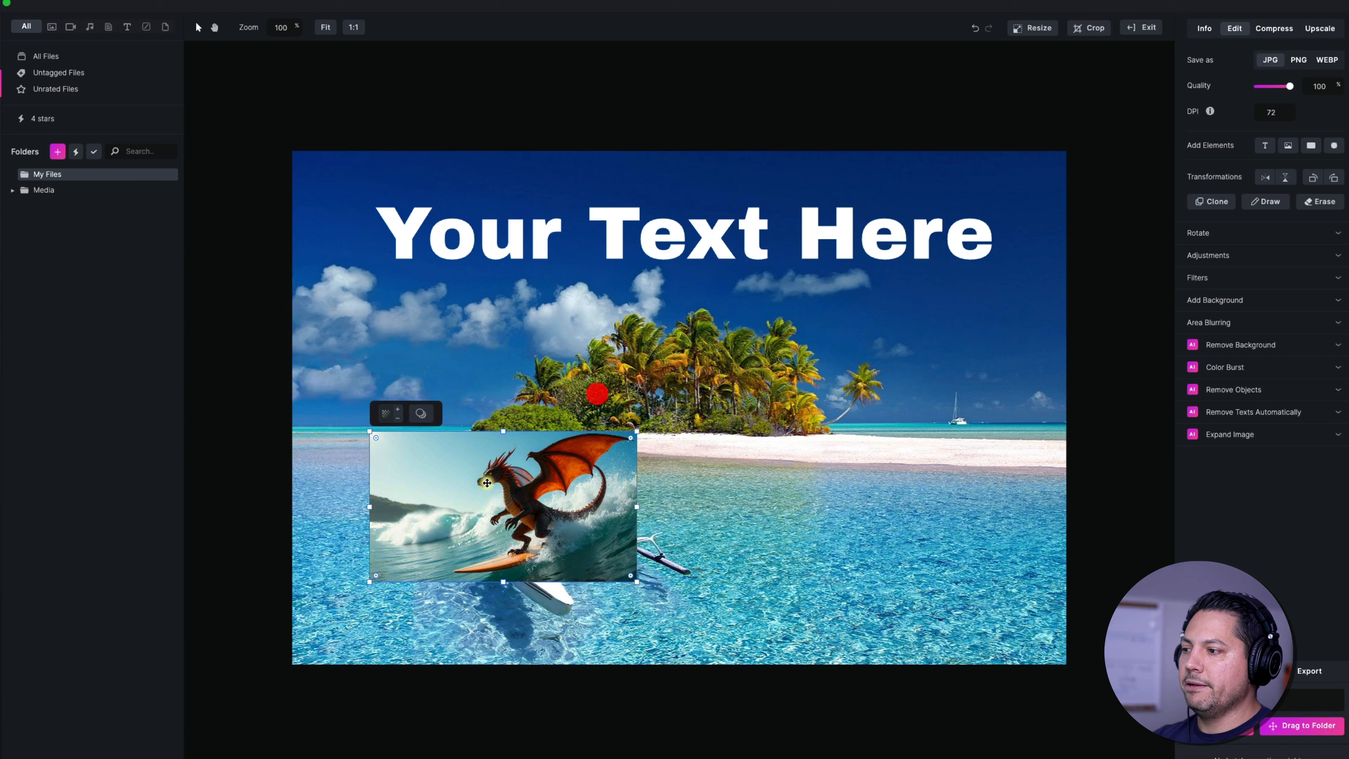
pyautogui.moveTo(467, 492); pyautogui.dragTo(821, 538)
pyautogui.click(821, 538)
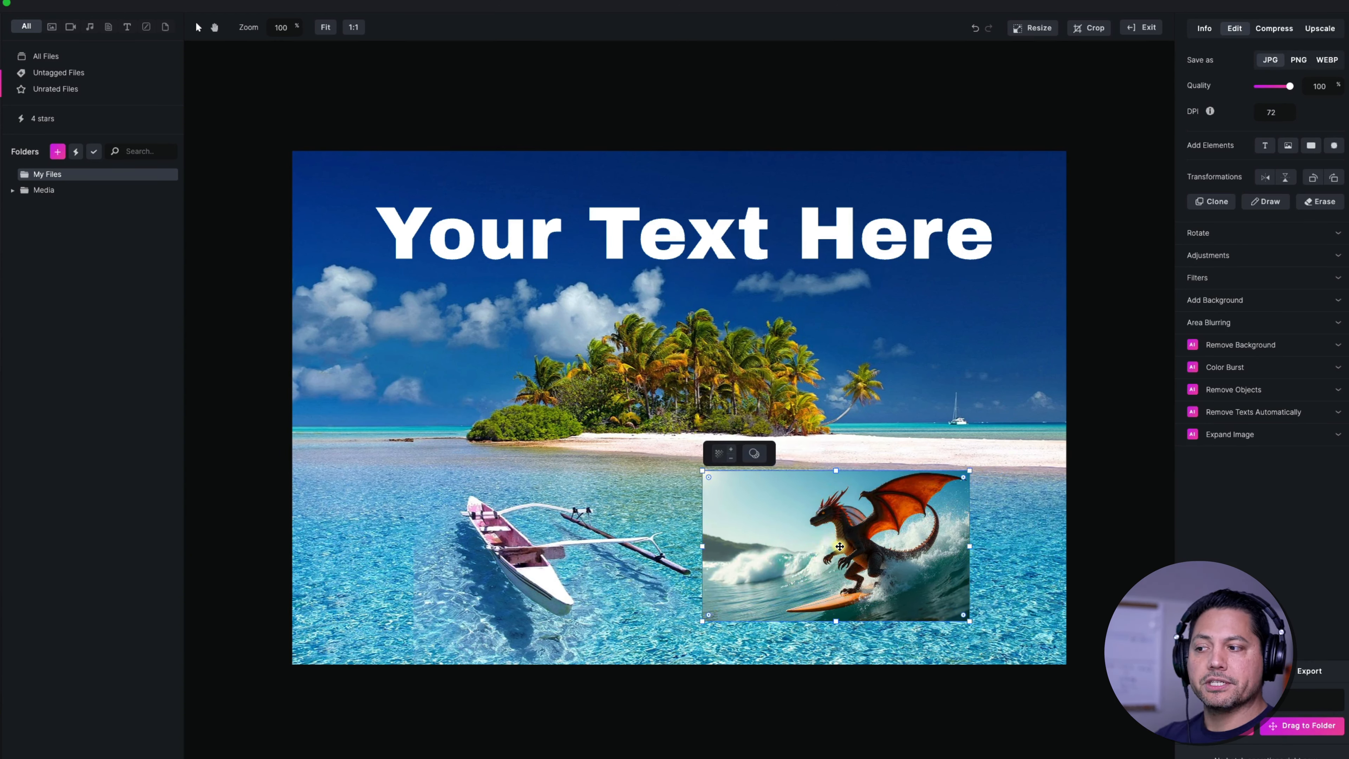
pyautogui.press('Delete')
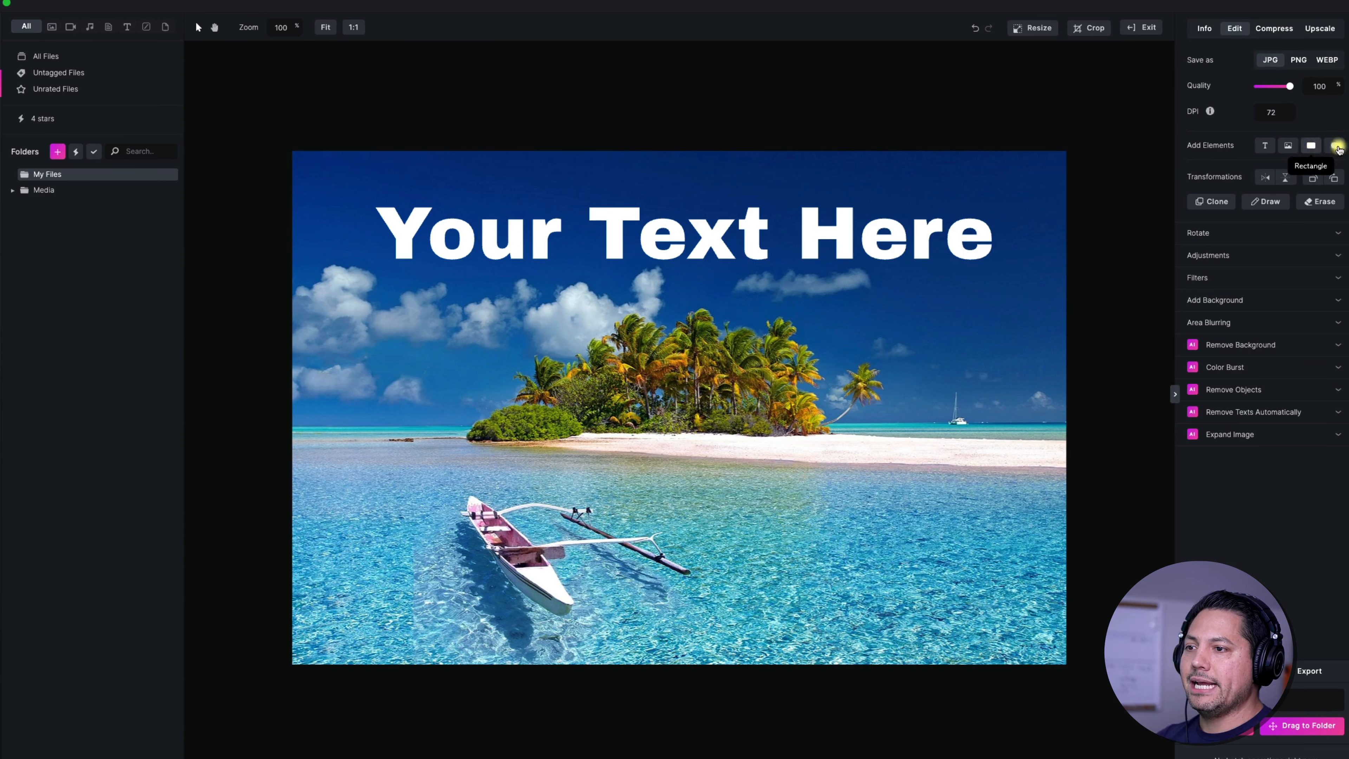
# Step: Add a rectangle to the photo, reposition it, and delete it
pyautogui.click(1313, 147)
pyautogui.moveTo(784, 338); pyautogui.dragTo(744, 385)
pyautogui.press('Delete')
# Step: Add a circle over the island, try its colour and opacity controls, and delete it
pyautogui.click(1334, 146)
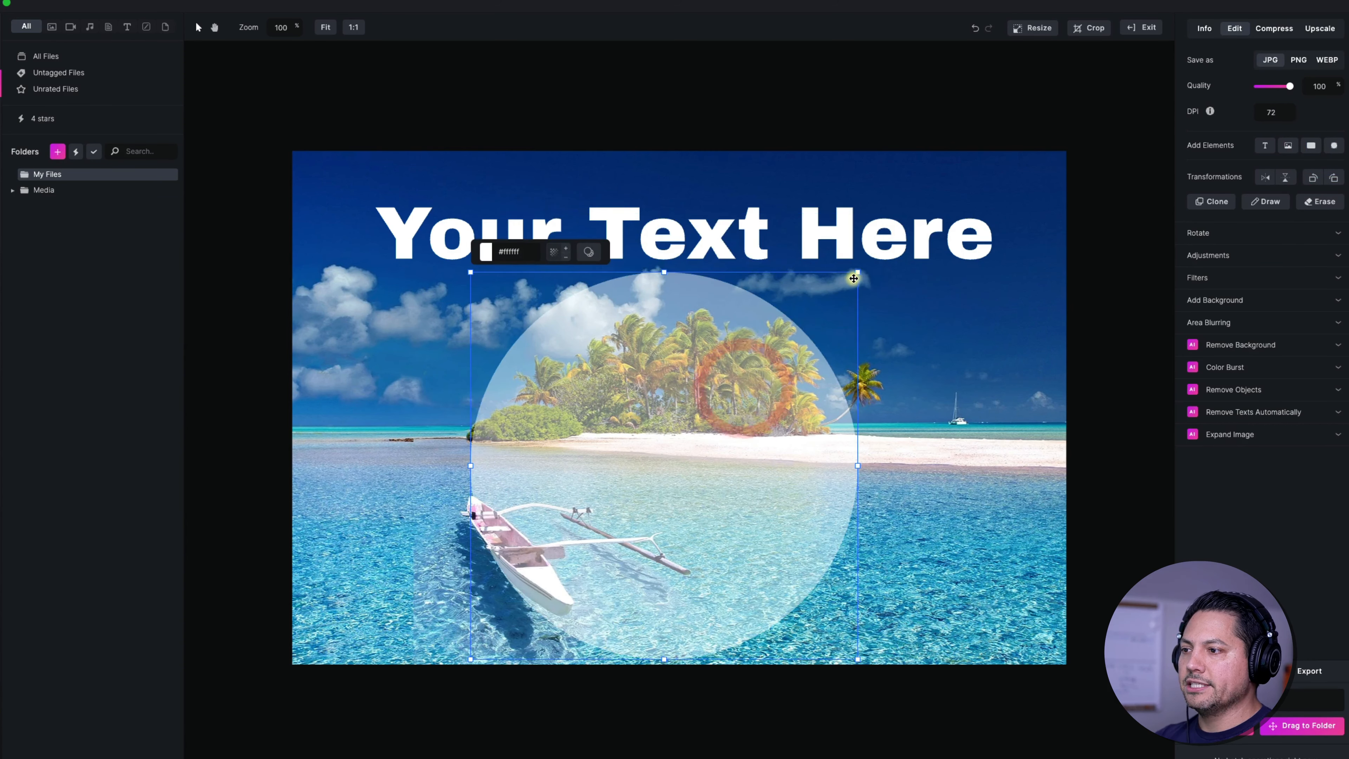
pyautogui.click(486, 252)
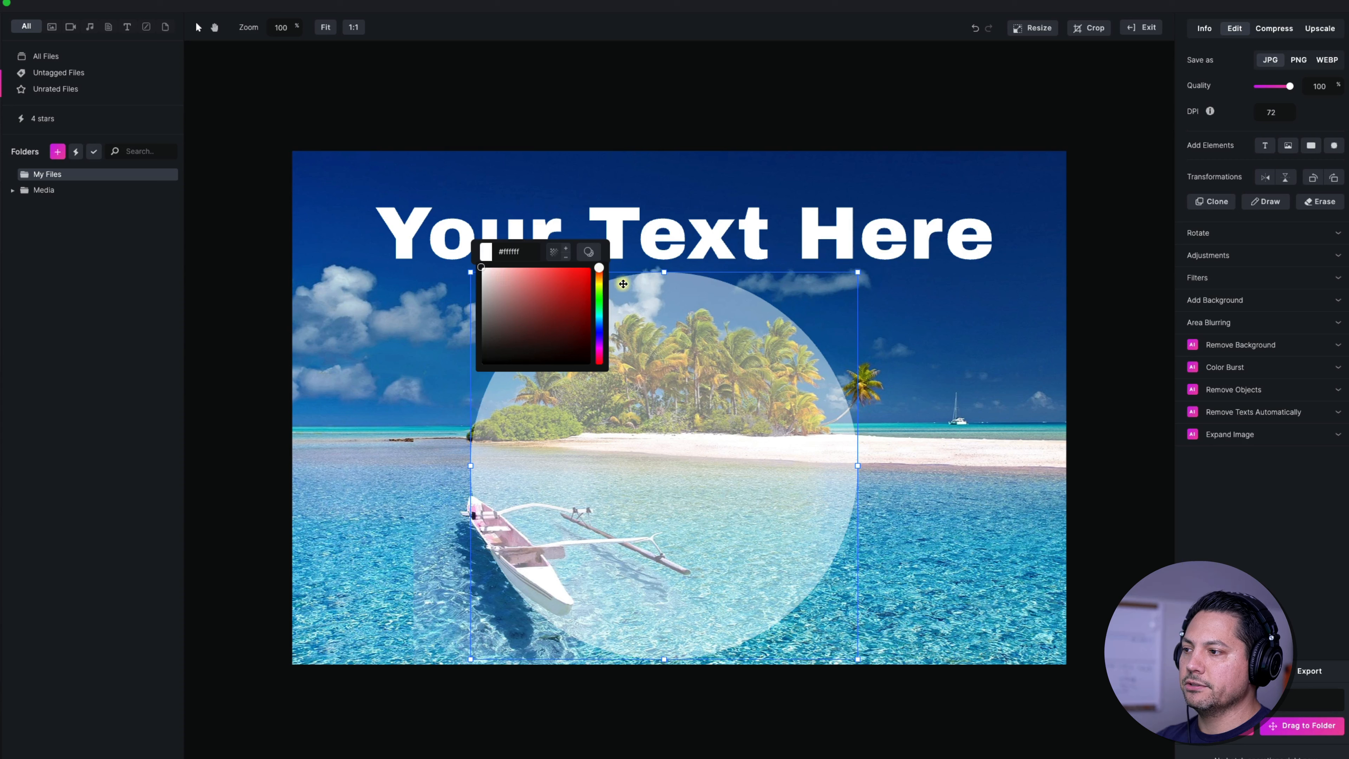
pyautogui.click(566, 250)
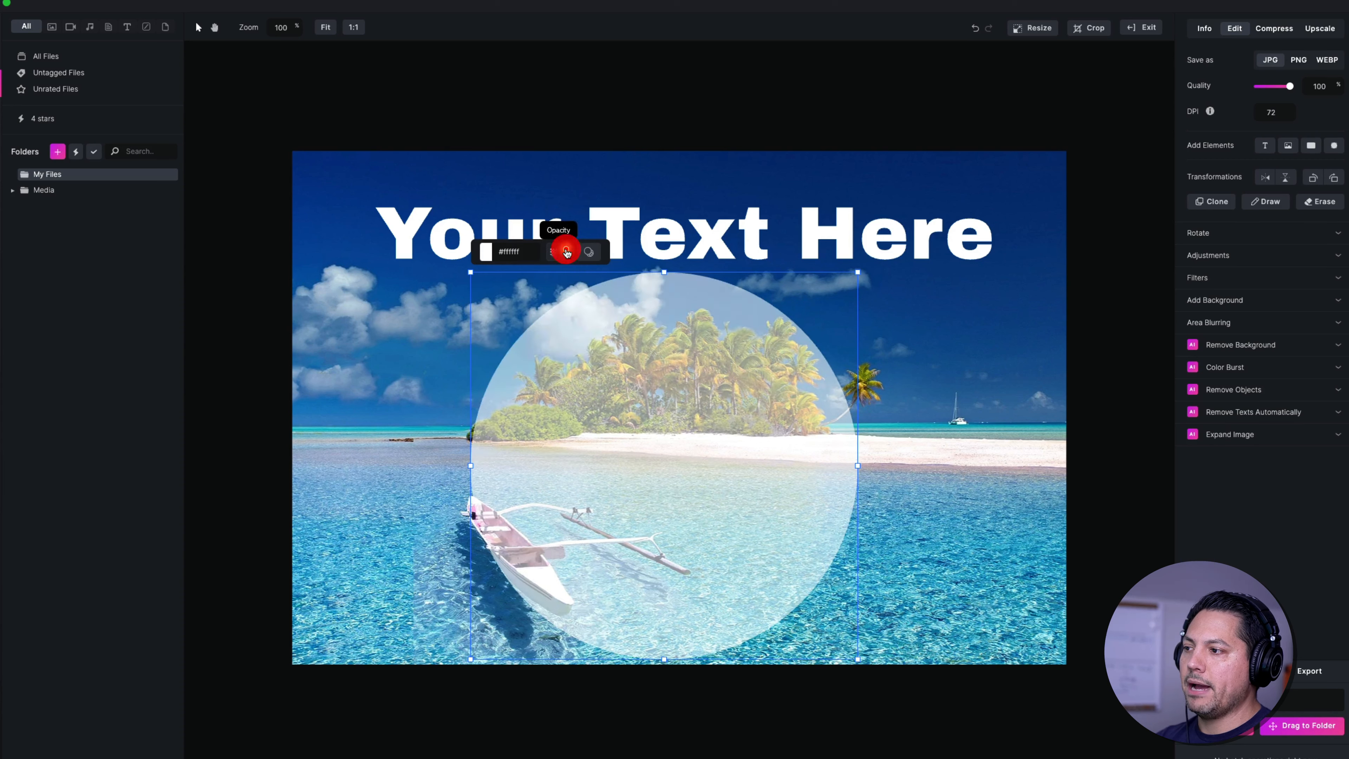
pyautogui.click(567, 250)
pyautogui.click(566, 255)
pyautogui.click(566, 255)
pyautogui.press('Delete')
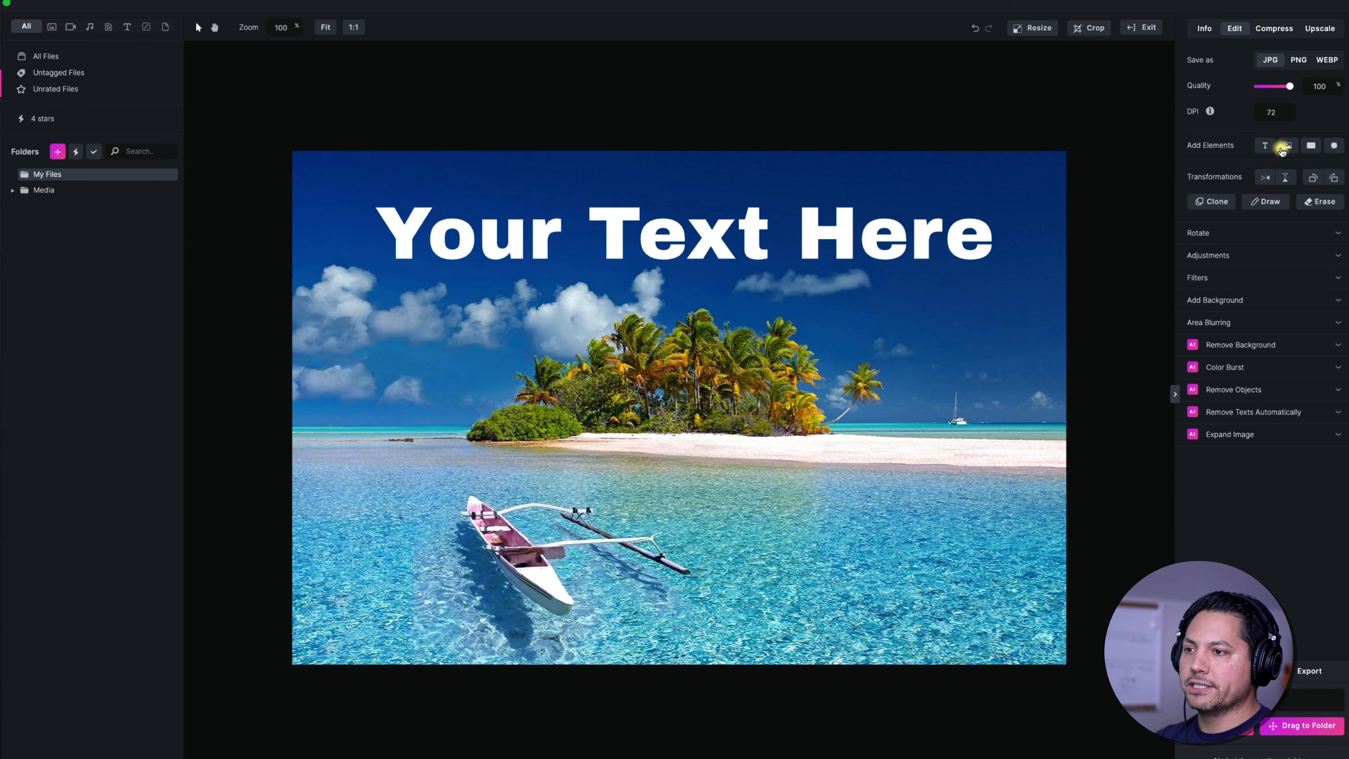
# Step: Add a translucent white rectangle over the title text, size it to frame the text, and round its corners
pyautogui.click(1311, 145)
pyautogui.moveTo(766, 349); pyautogui.dragTo(779, 288)
pyautogui.moveTo(690, 512); pyautogui.dragTo(683, 311)
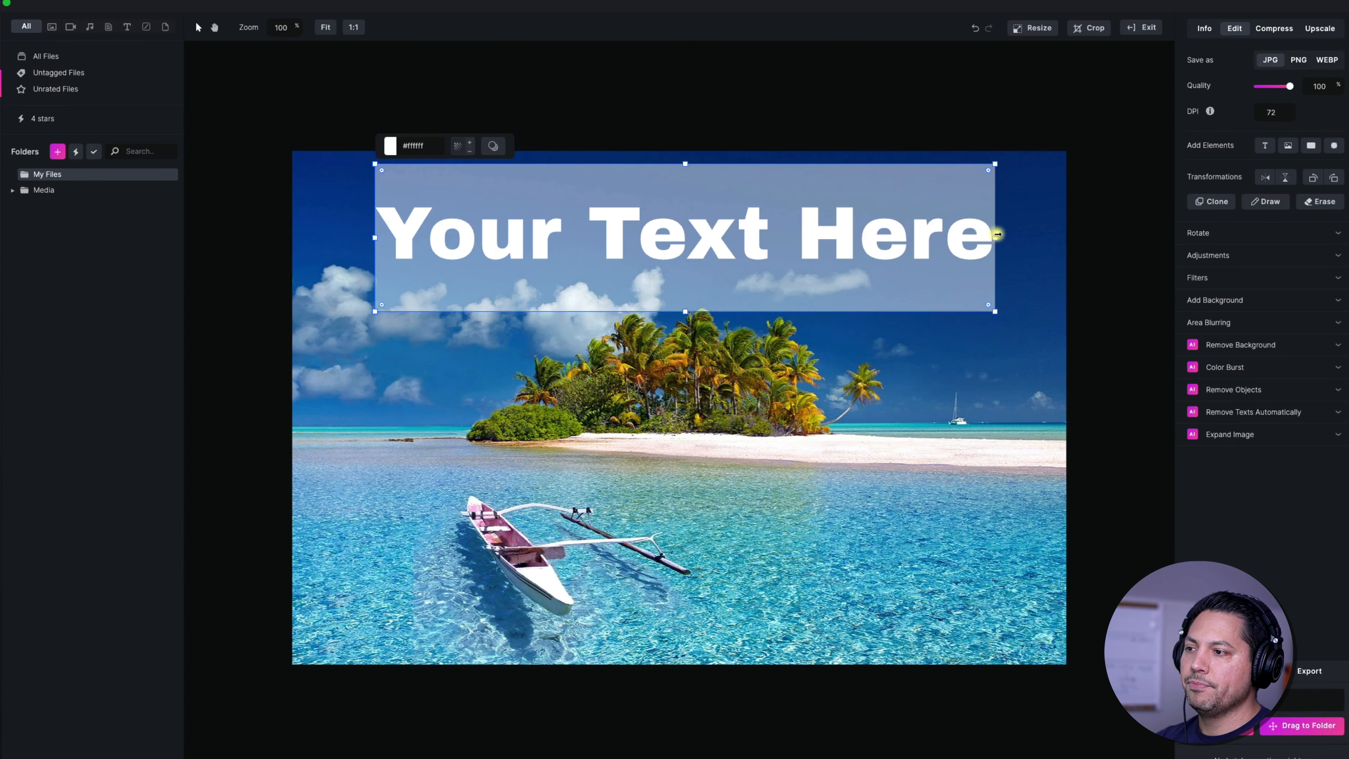
pyautogui.moveTo(996, 236); pyautogui.dragTo(1006, 234)
pyautogui.moveTo(375, 238); pyautogui.dragTo(362, 238)
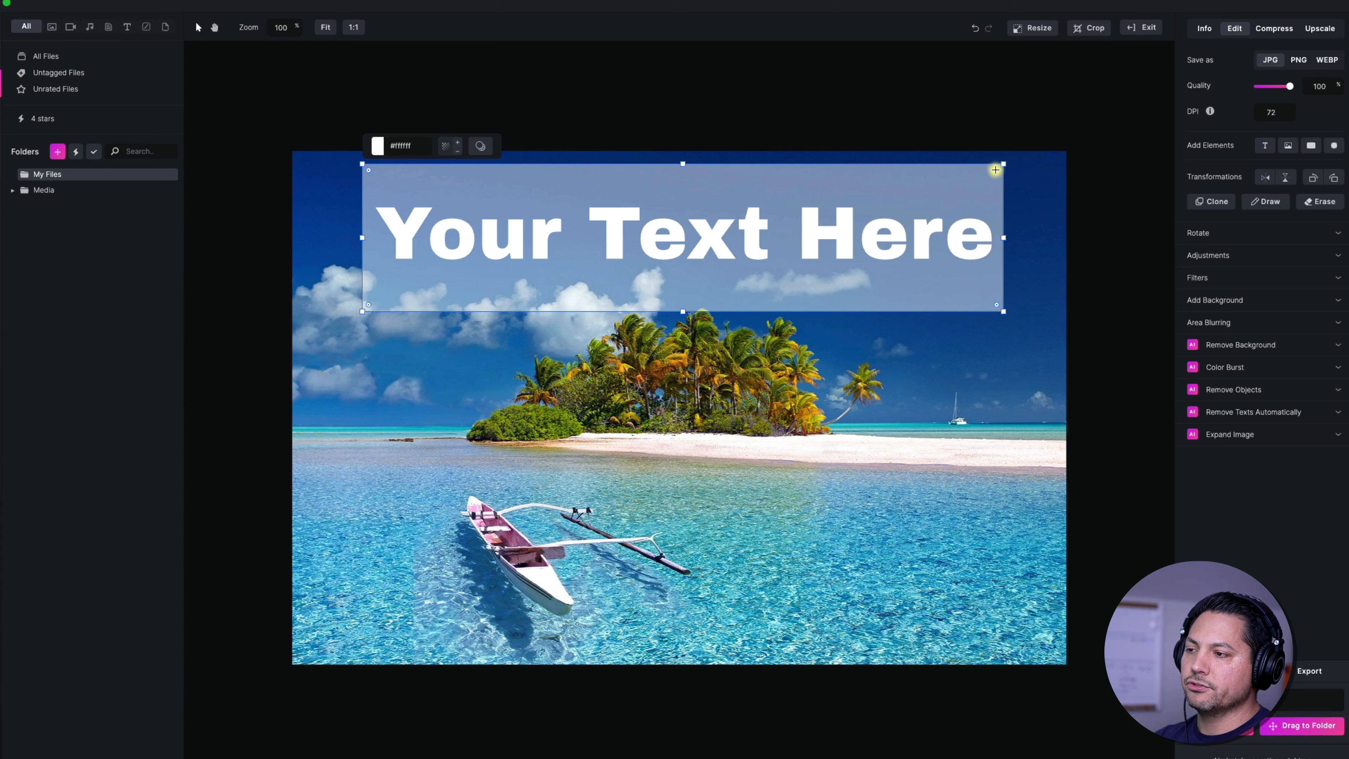
pyautogui.moveTo(995, 170); pyautogui.dragTo(963, 195)
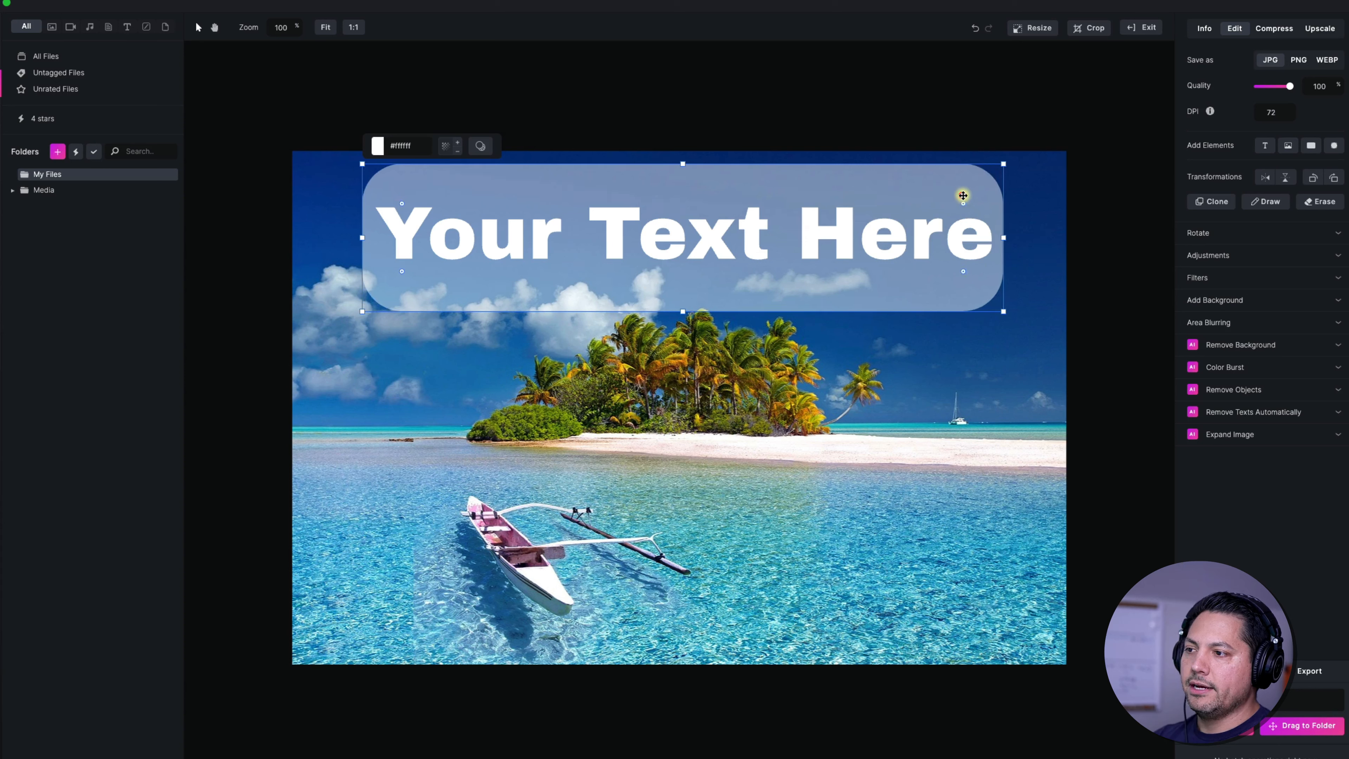
# Step: Send the rounded rectangle backward in the layer order, and select it again
pyautogui.click(808, 242)
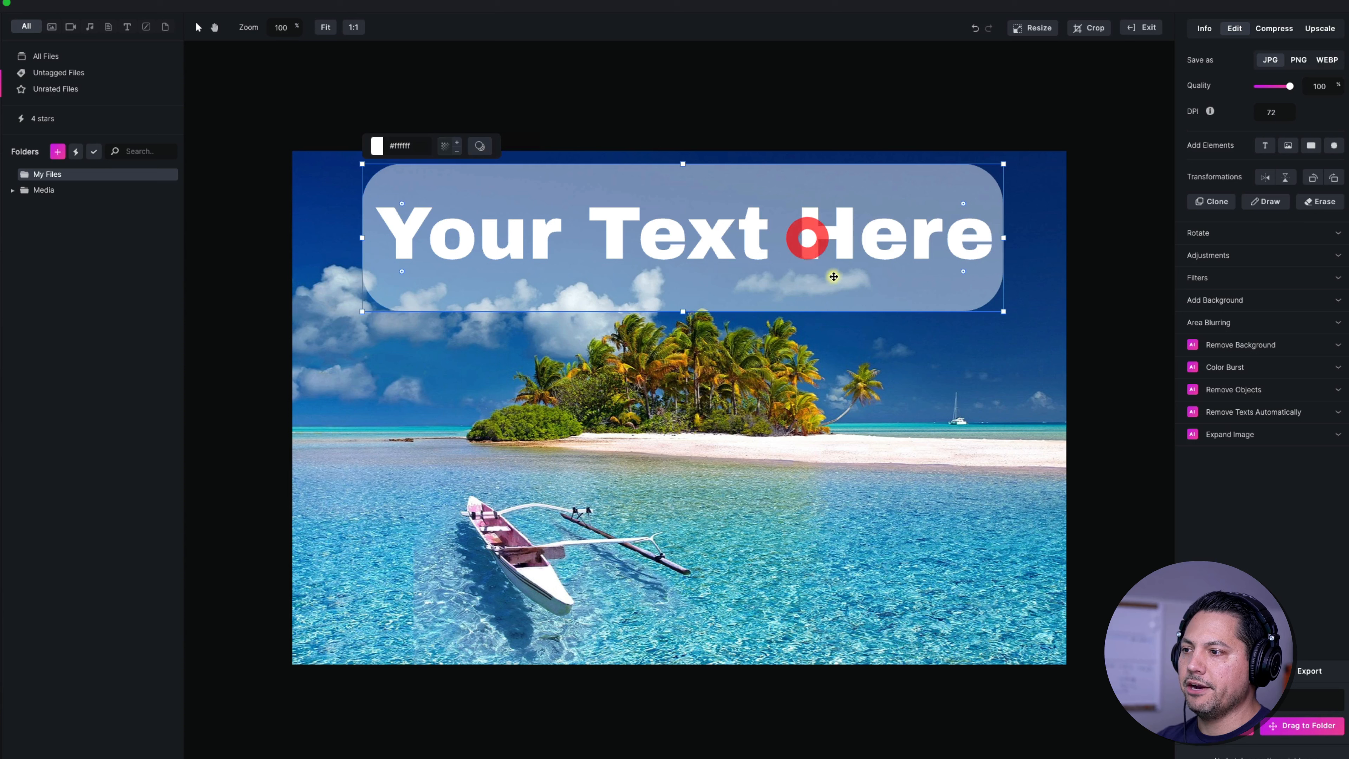
pyautogui.click(496, 243)
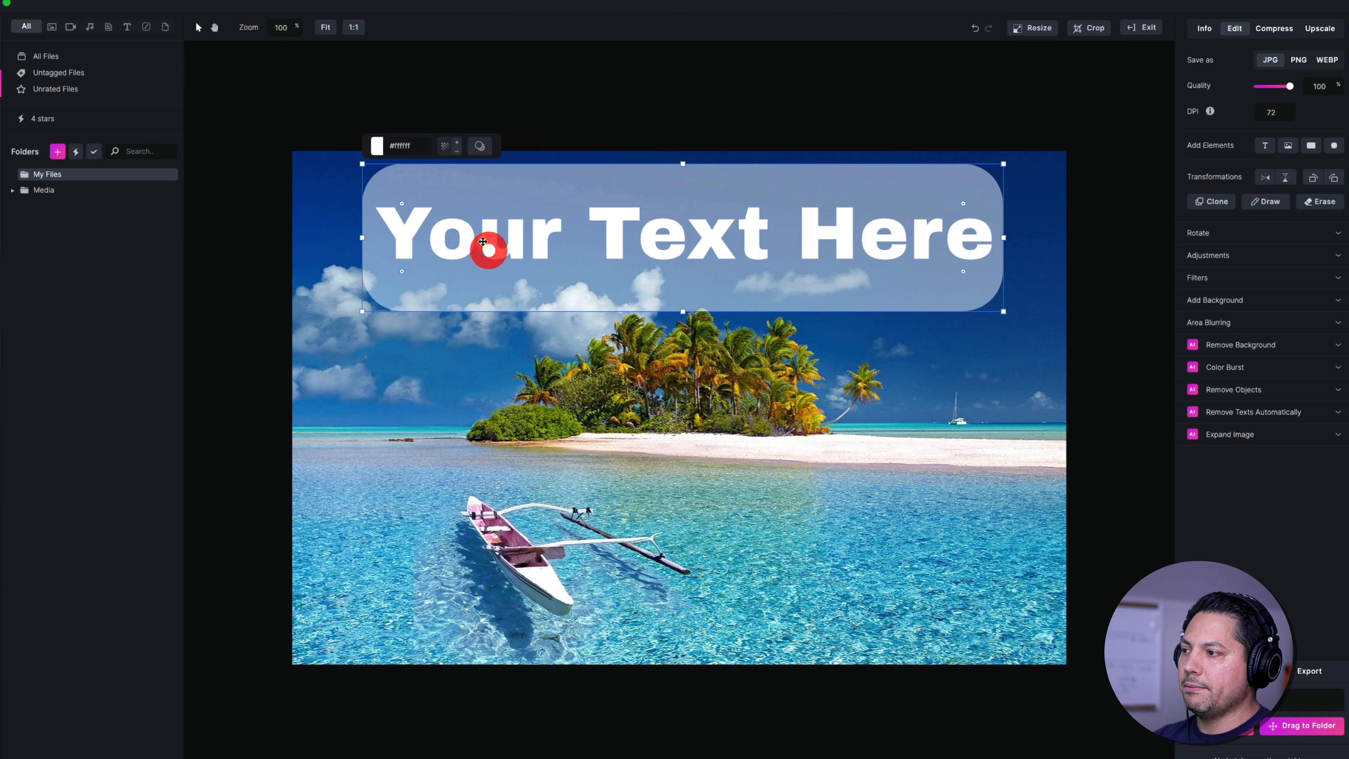
pyautogui.rightClick(433, 285)
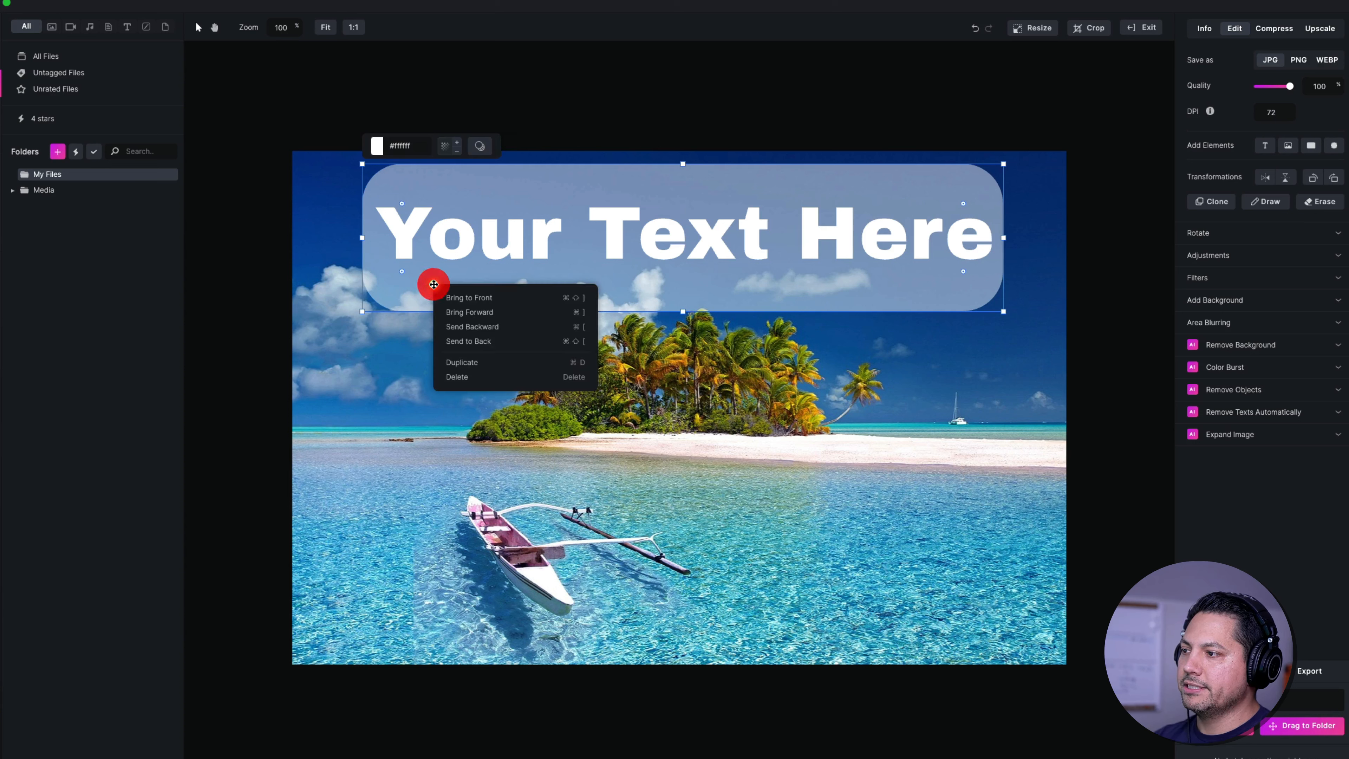
pyautogui.click(481, 321)
pyautogui.click(318, 274)
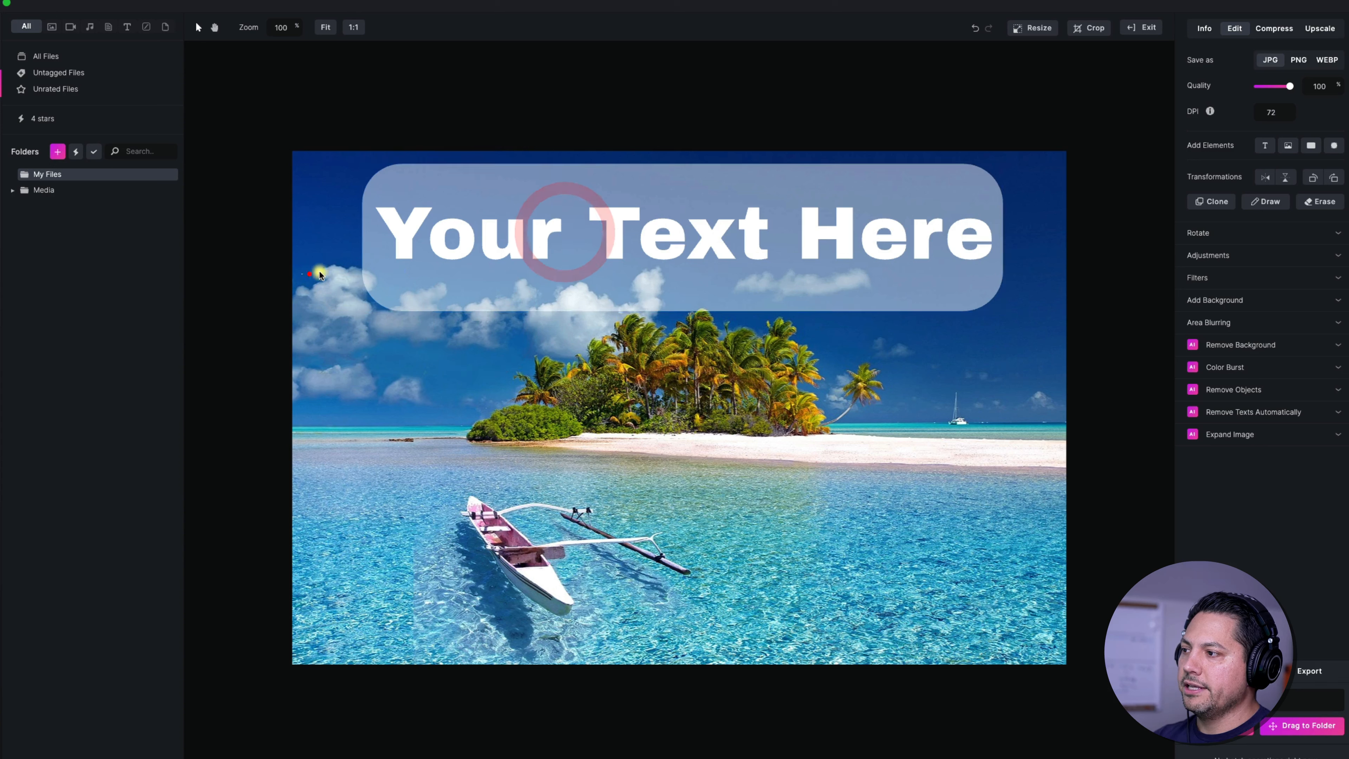
pyautogui.click(447, 218)
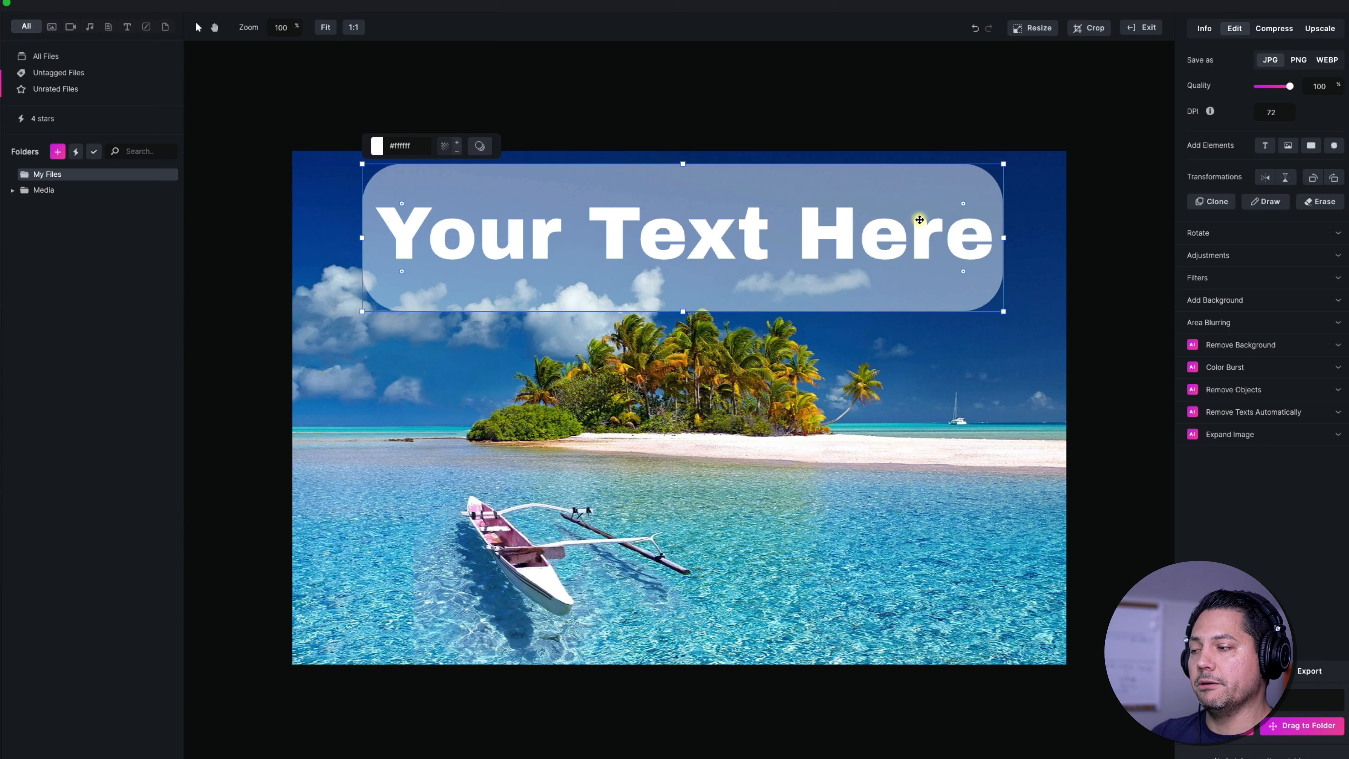
# Step: Try the horizontal flip, vertical flip and left rotation on the whole image, reversing each transformation
pyautogui.click(1263, 179)
pyautogui.click(1263, 178)
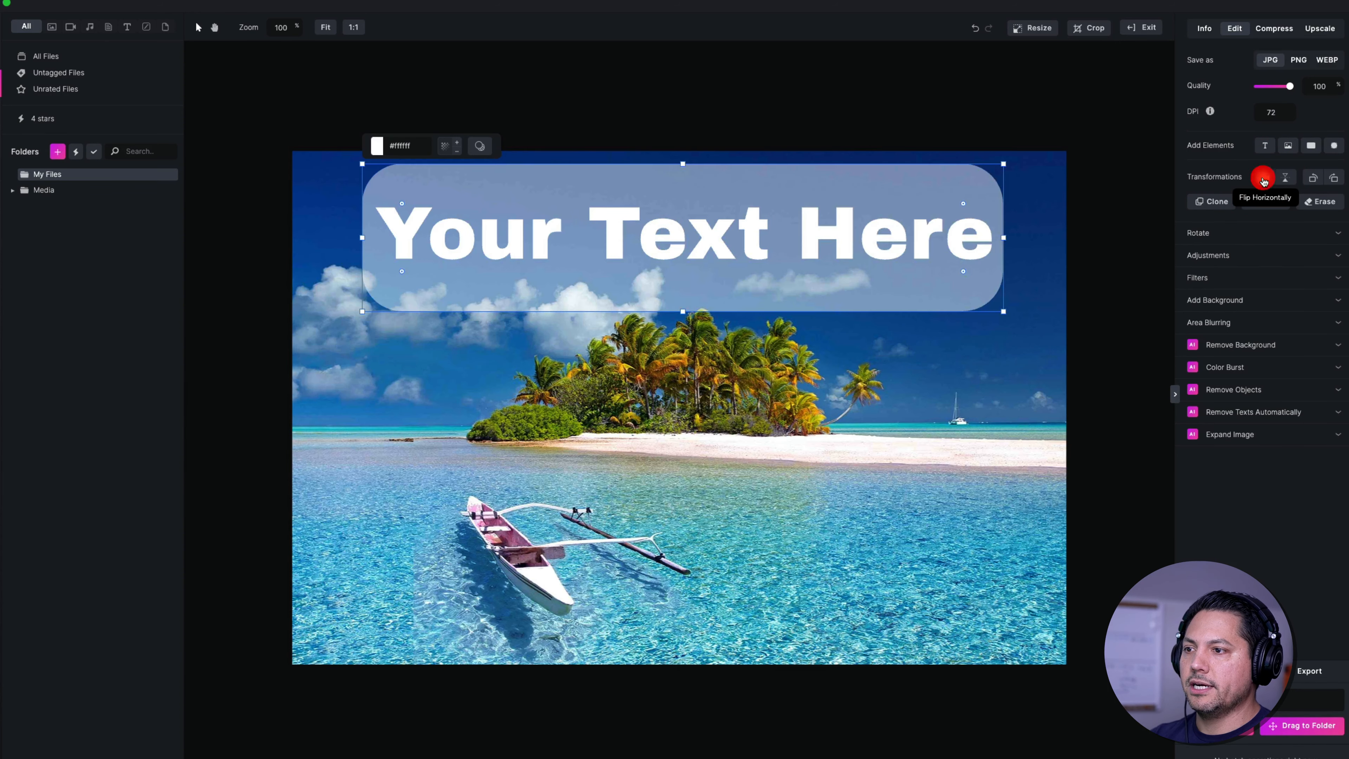
pyautogui.click(1286, 180)
pyautogui.click(1286, 181)
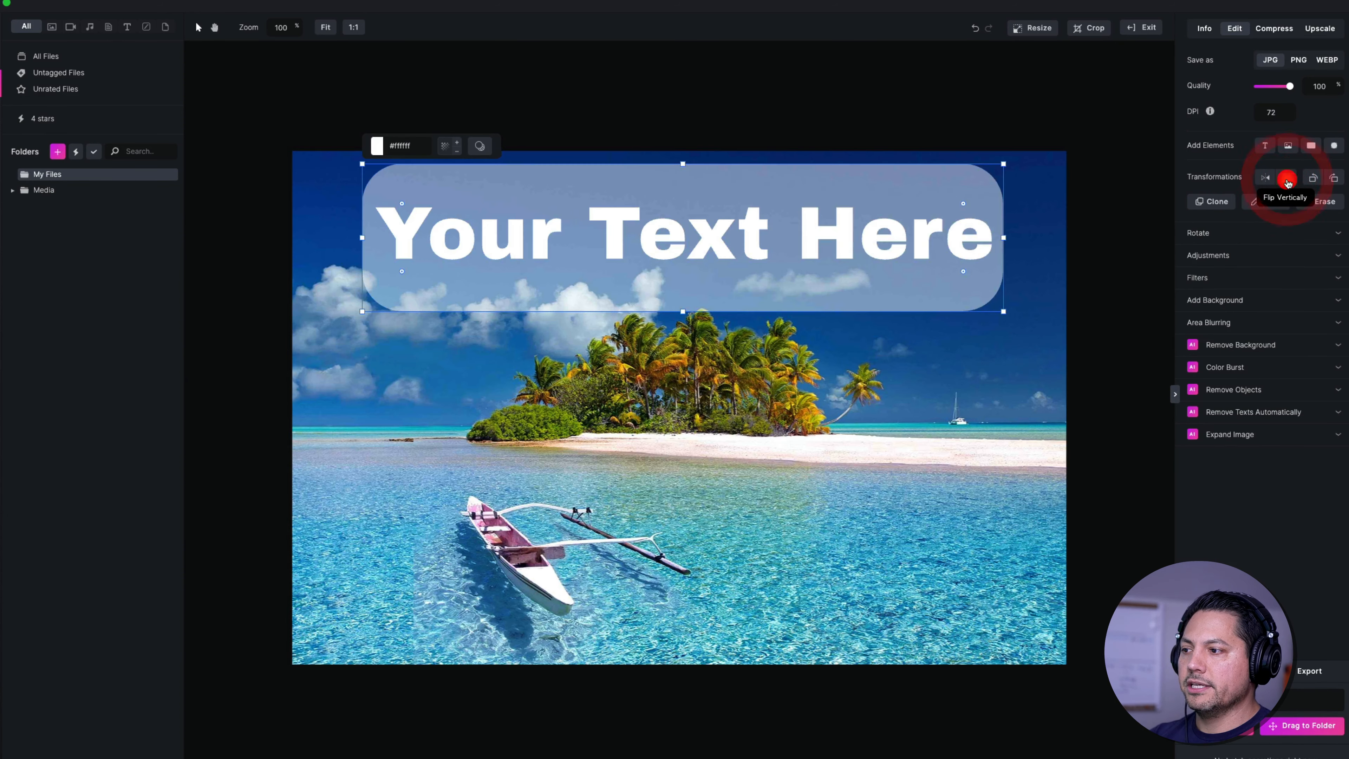
pyautogui.click(1314, 183)
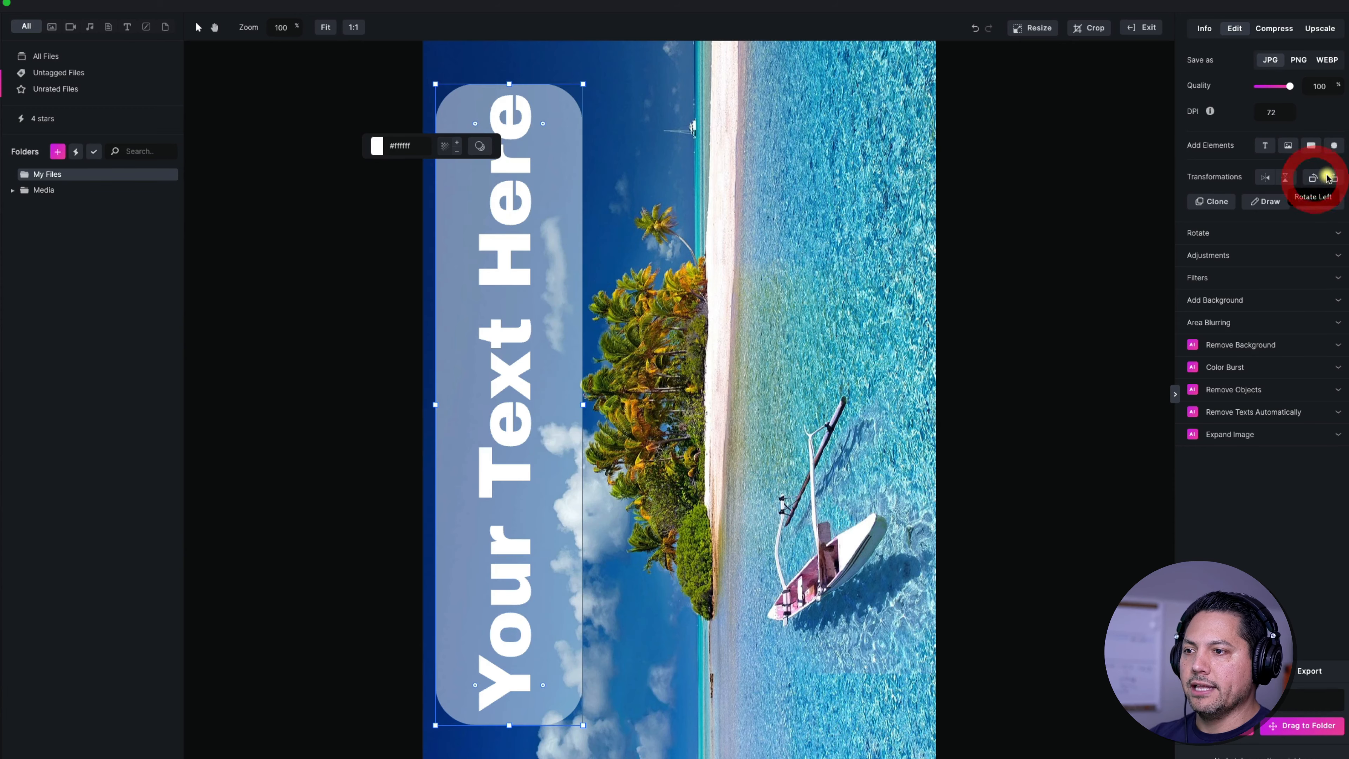
pyautogui.click(1334, 178)
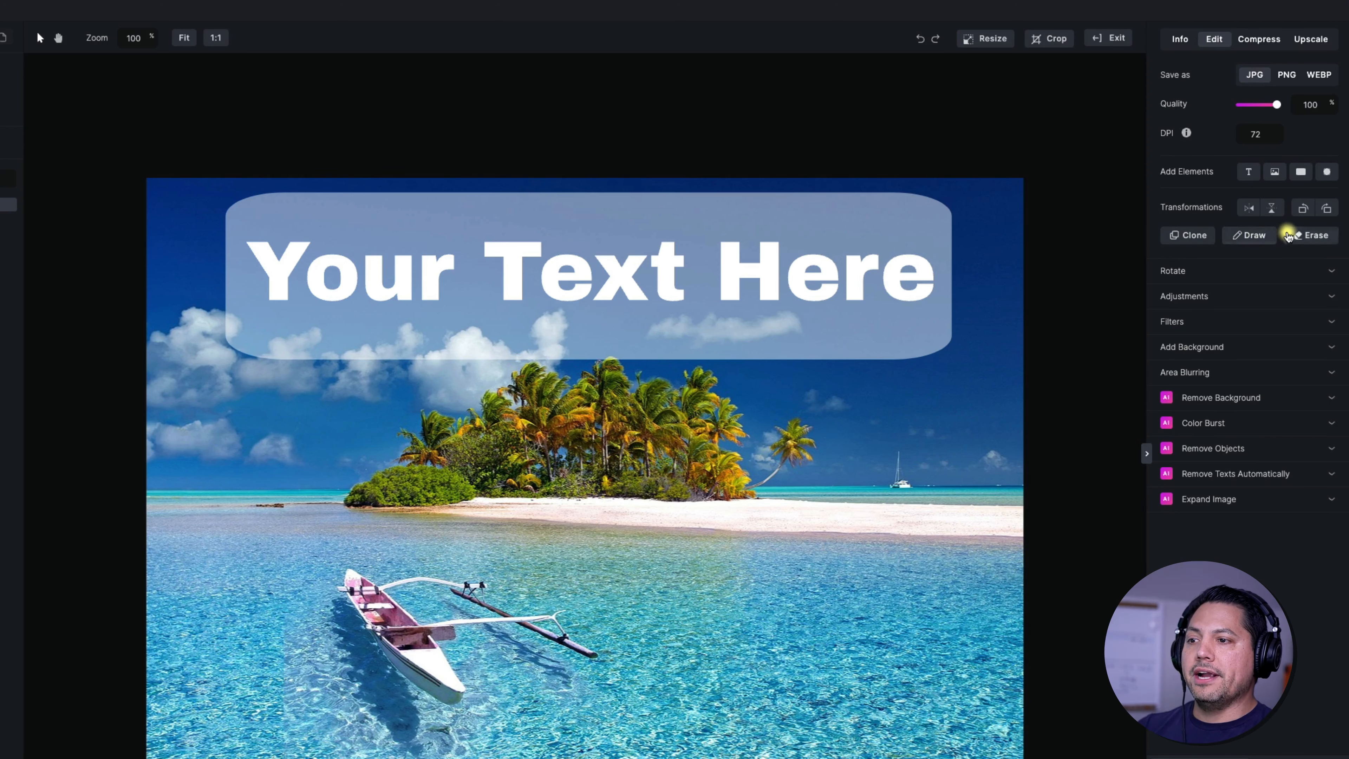
# Step: Clone palm foliage from the island's right side into the gap beside the lone leaning palm, using a 19 px brush
pyautogui.click(1180, 235)
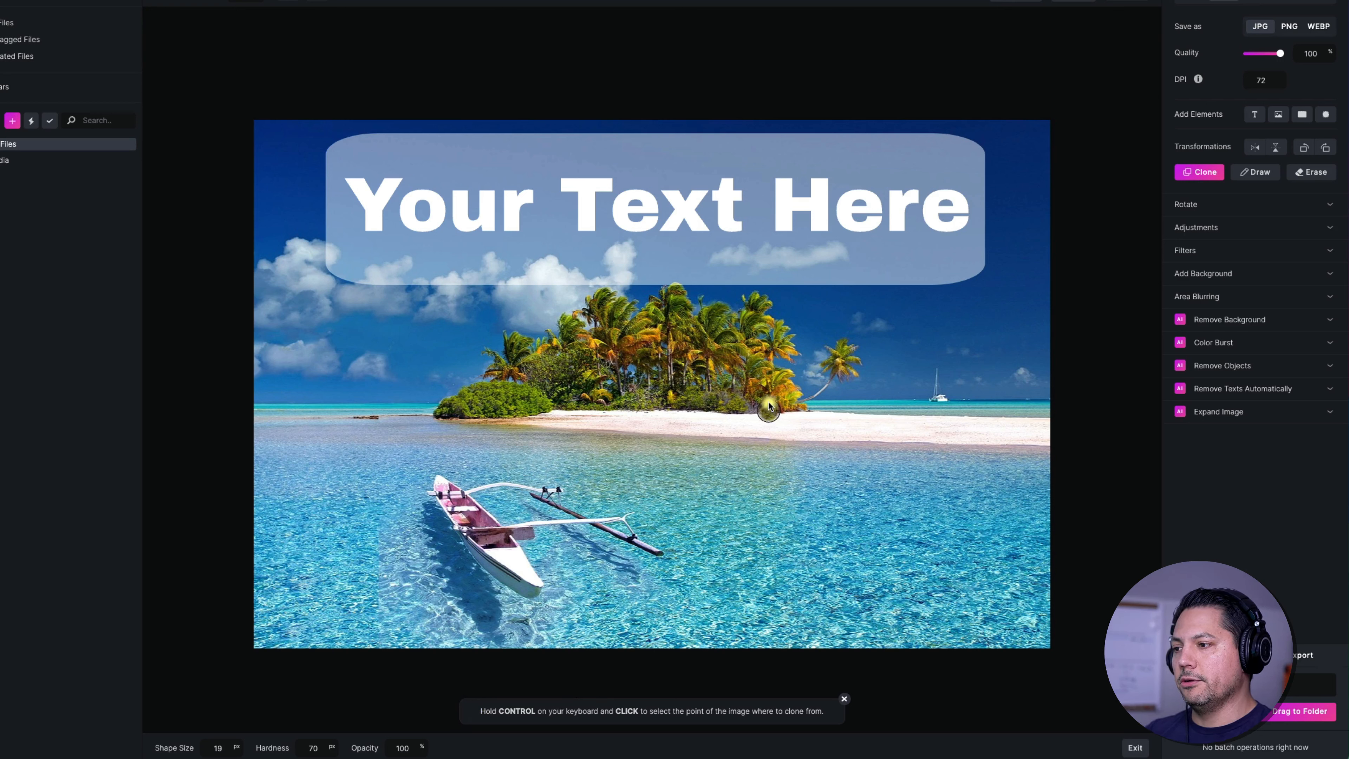
pyautogui.keyDown('ctrl'); pyautogui.click(759, 377); pyautogui.keyUp('ctrl')
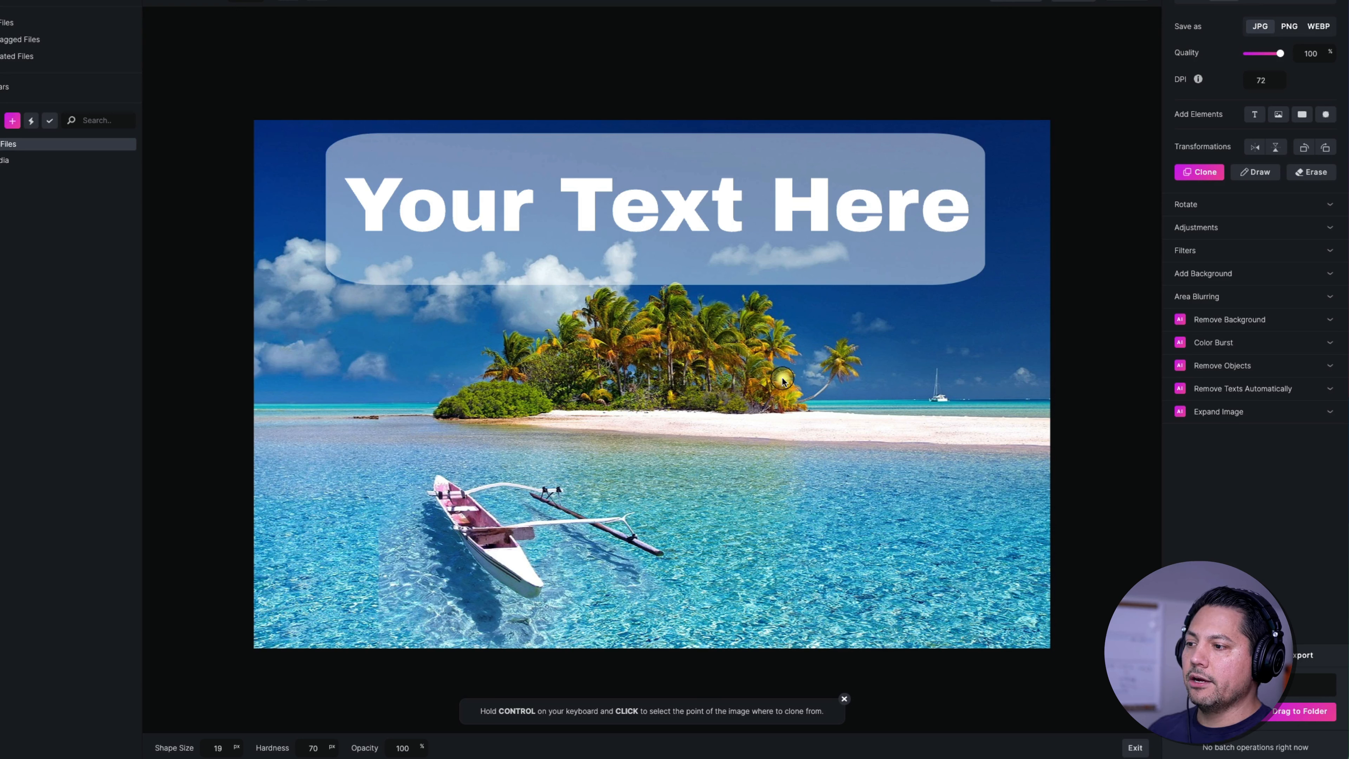
pyautogui.moveTo(790, 384)
pyautogui.mouseDown()
pyautogui.moveTo(794, 372)
pyautogui.moveTo(801, 401)
pyautogui.moveTo(830, 390)
pyautogui.mouseUp()
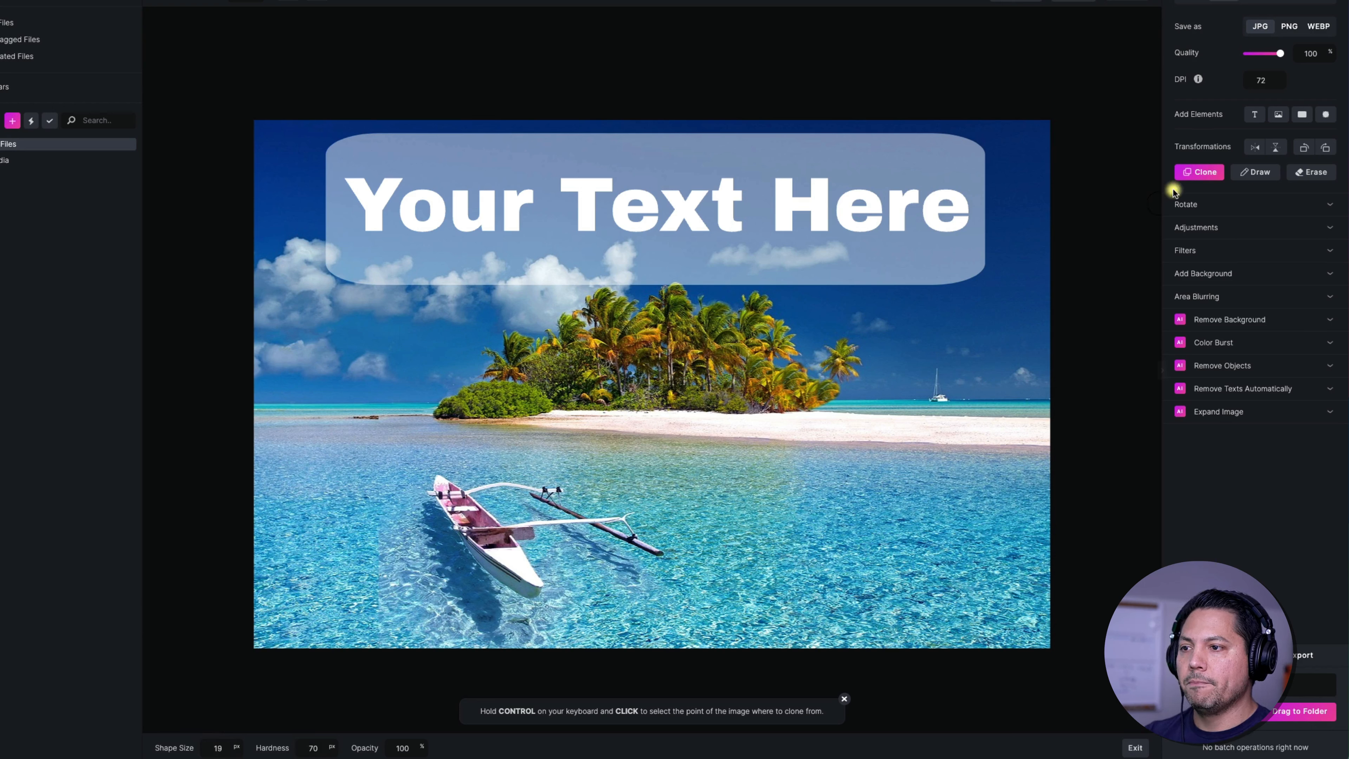
# Step: Draw a 19 px dark red stroke on the water beside the boat and a 33 px blue (#08688c) stroke below it
pyautogui.click(1258, 172)
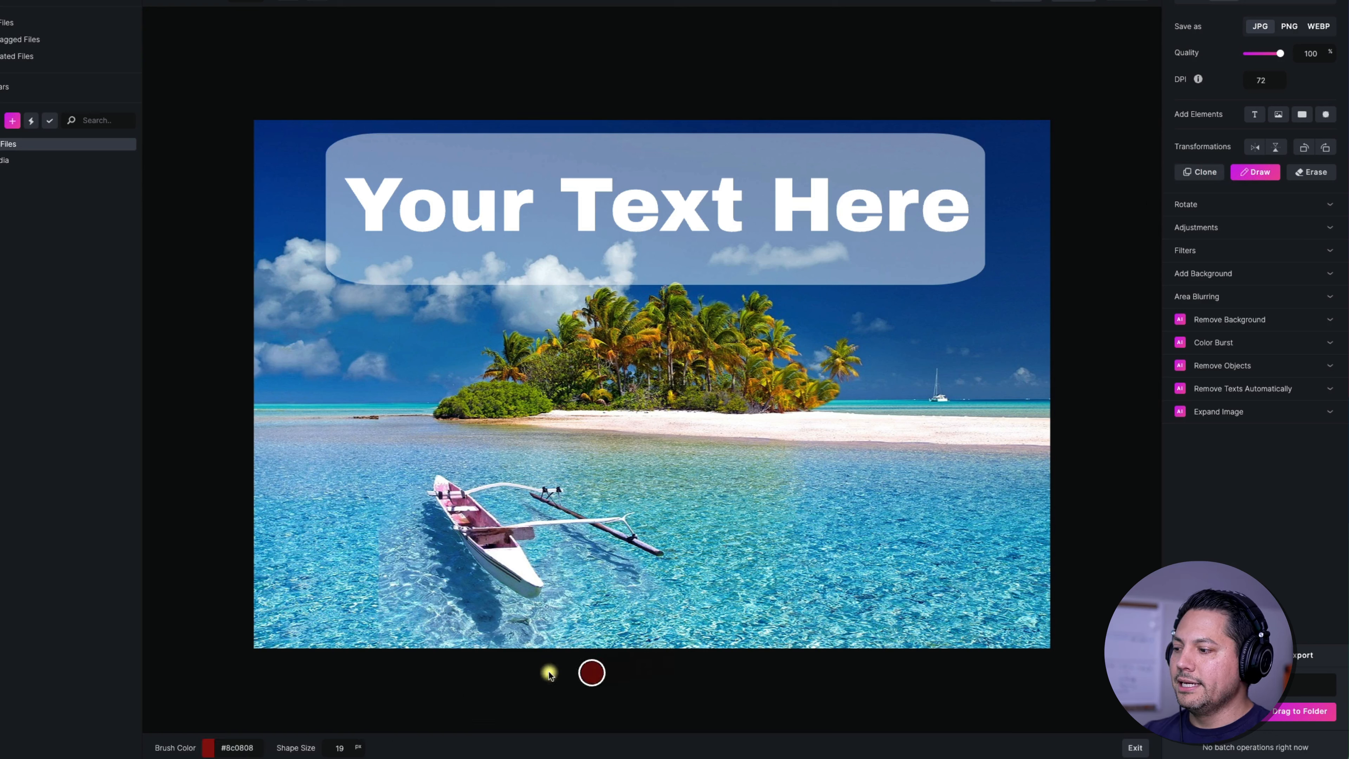
pyautogui.moveTo(693, 499); pyautogui.dragTo(869, 481)
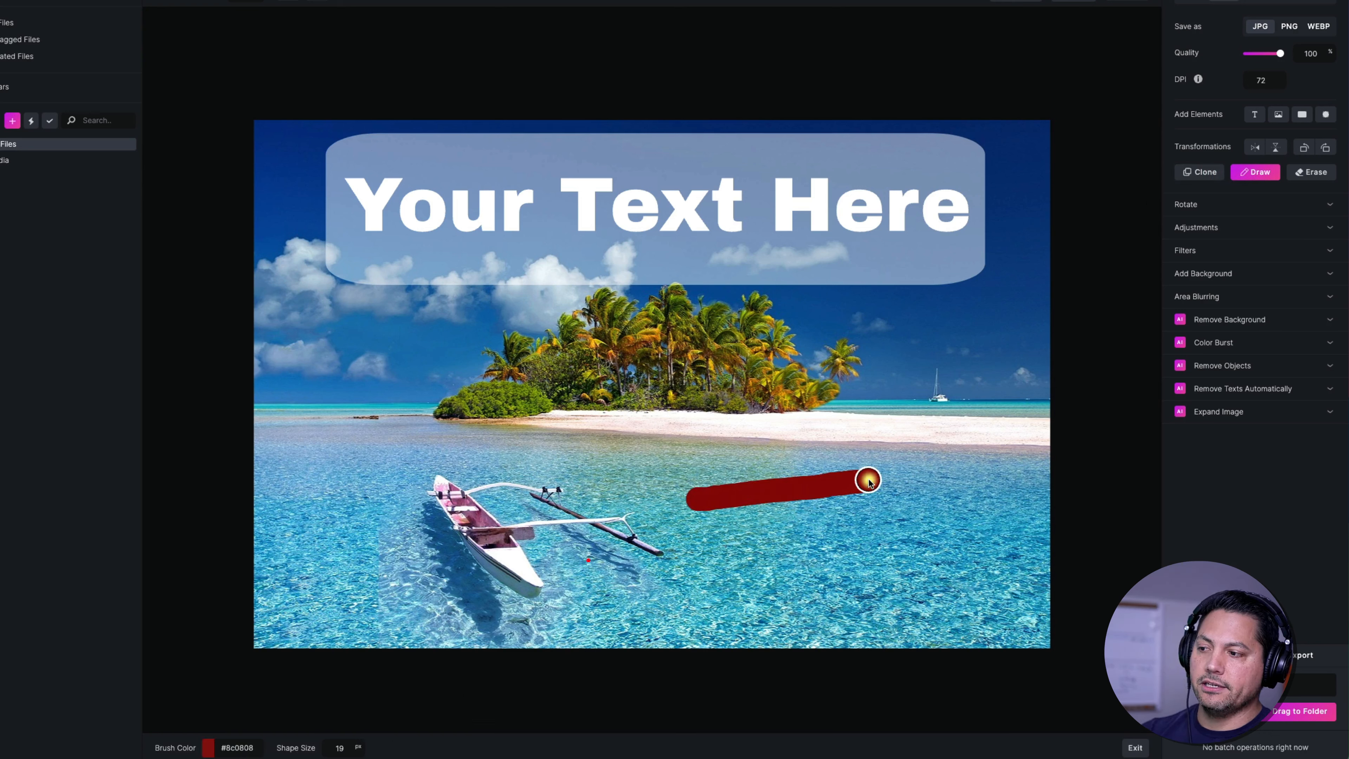
pyautogui.click(209, 749)
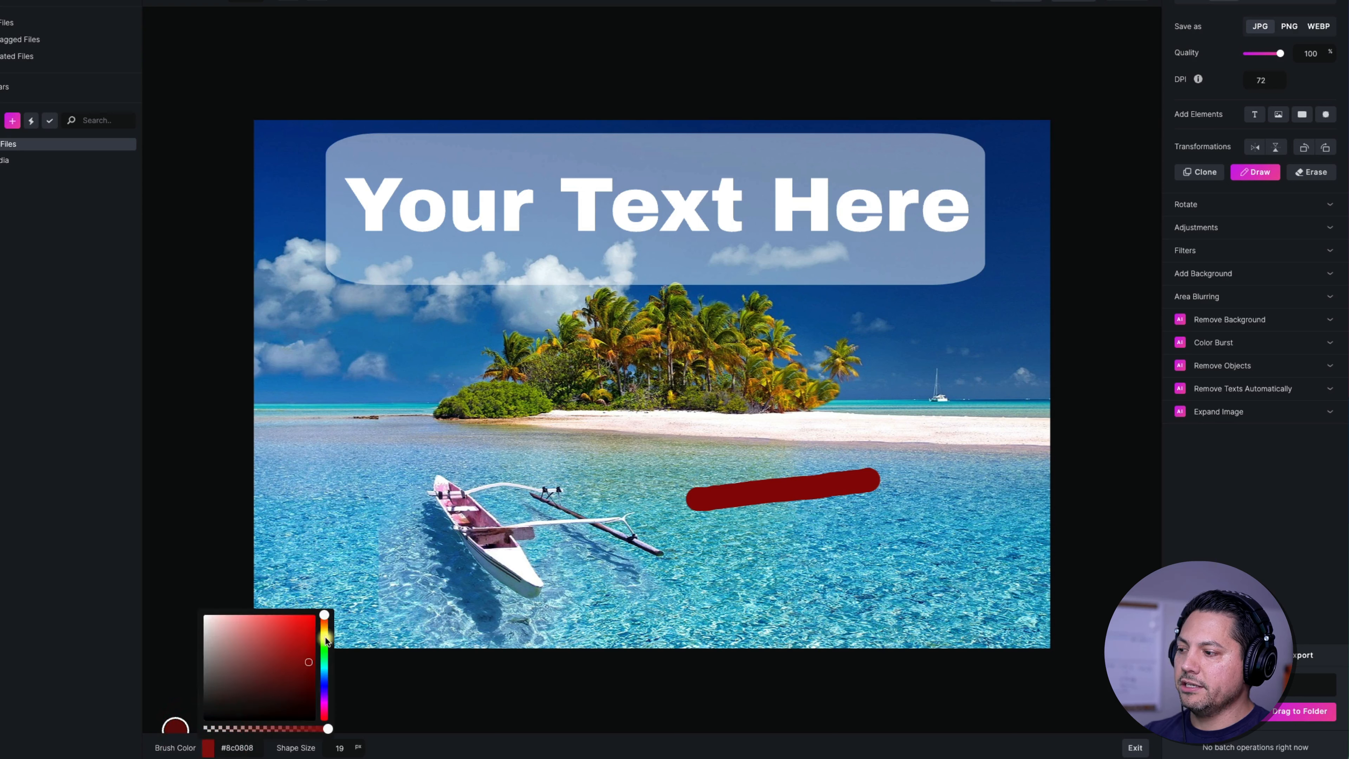
pyautogui.click(325, 667)
pyautogui.moveTo(326, 669); pyautogui.dragTo(325, 673)
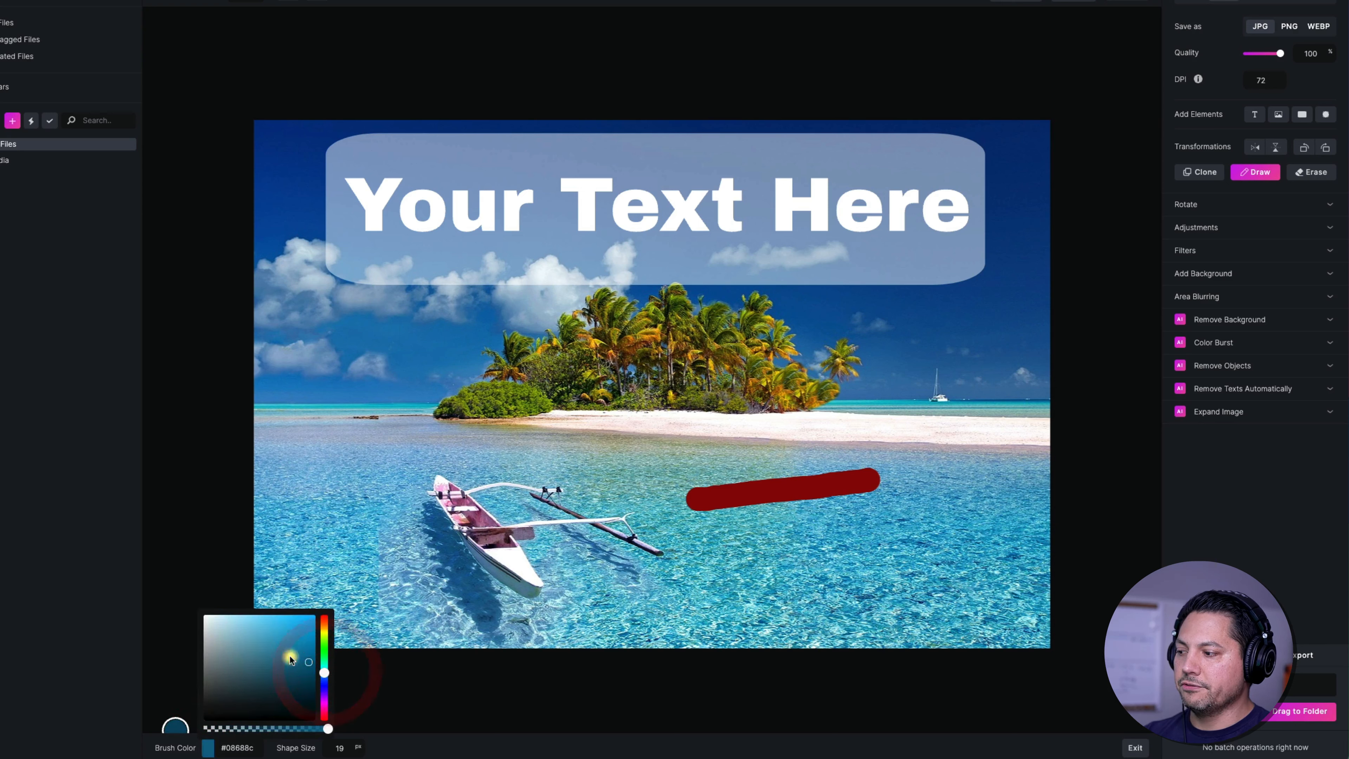
pyautogui.click(435, 735)
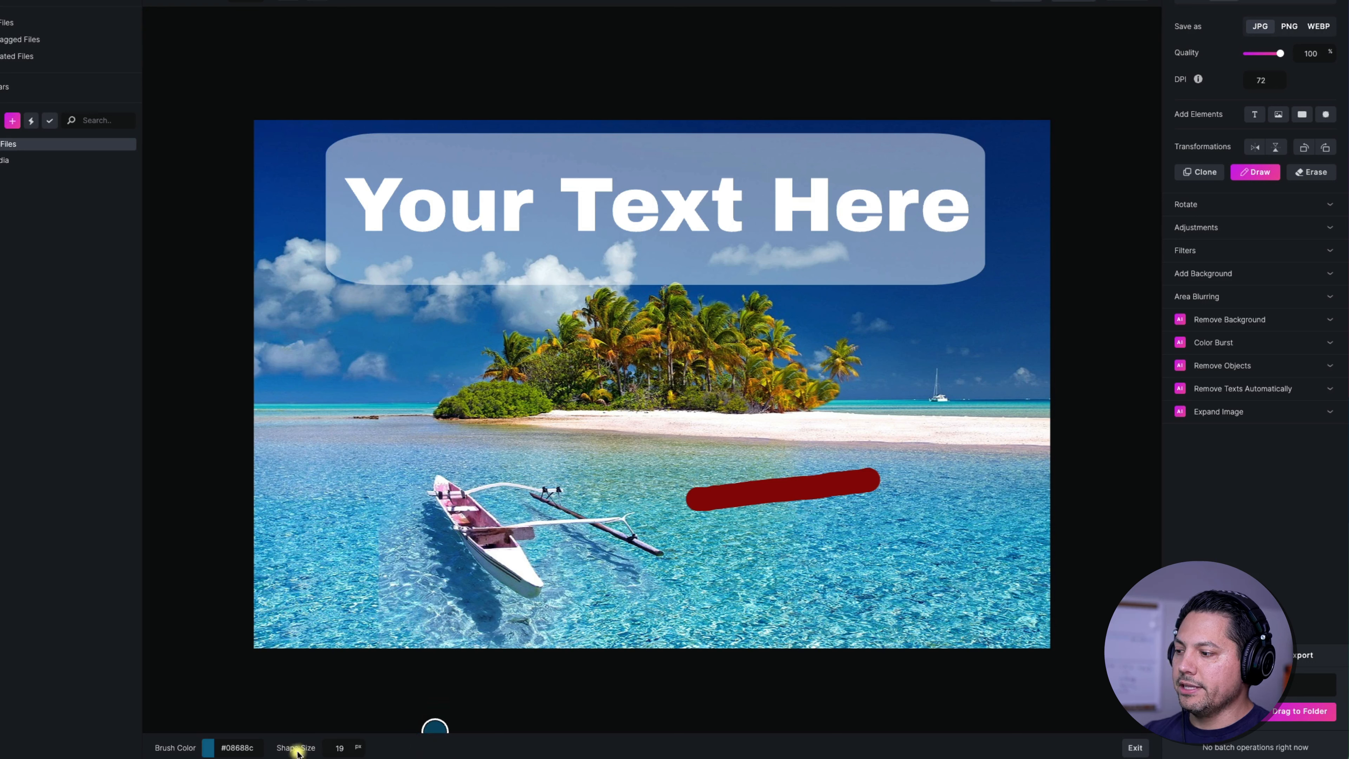
pyautogui.moveTo(357, 748); pyautogui.dragTo(367, 747)
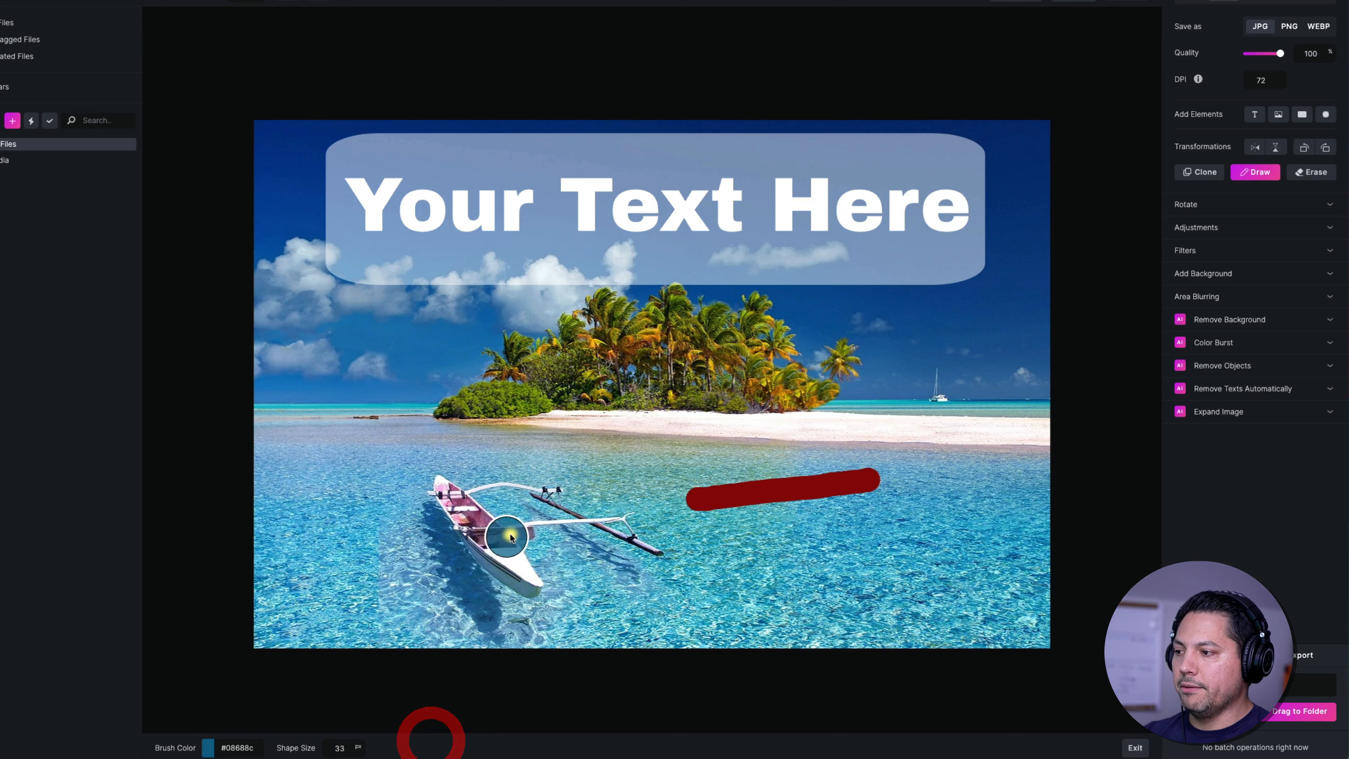
pyautogui.moveTo(712, 538); pyautogui.dragTo(869, 521)
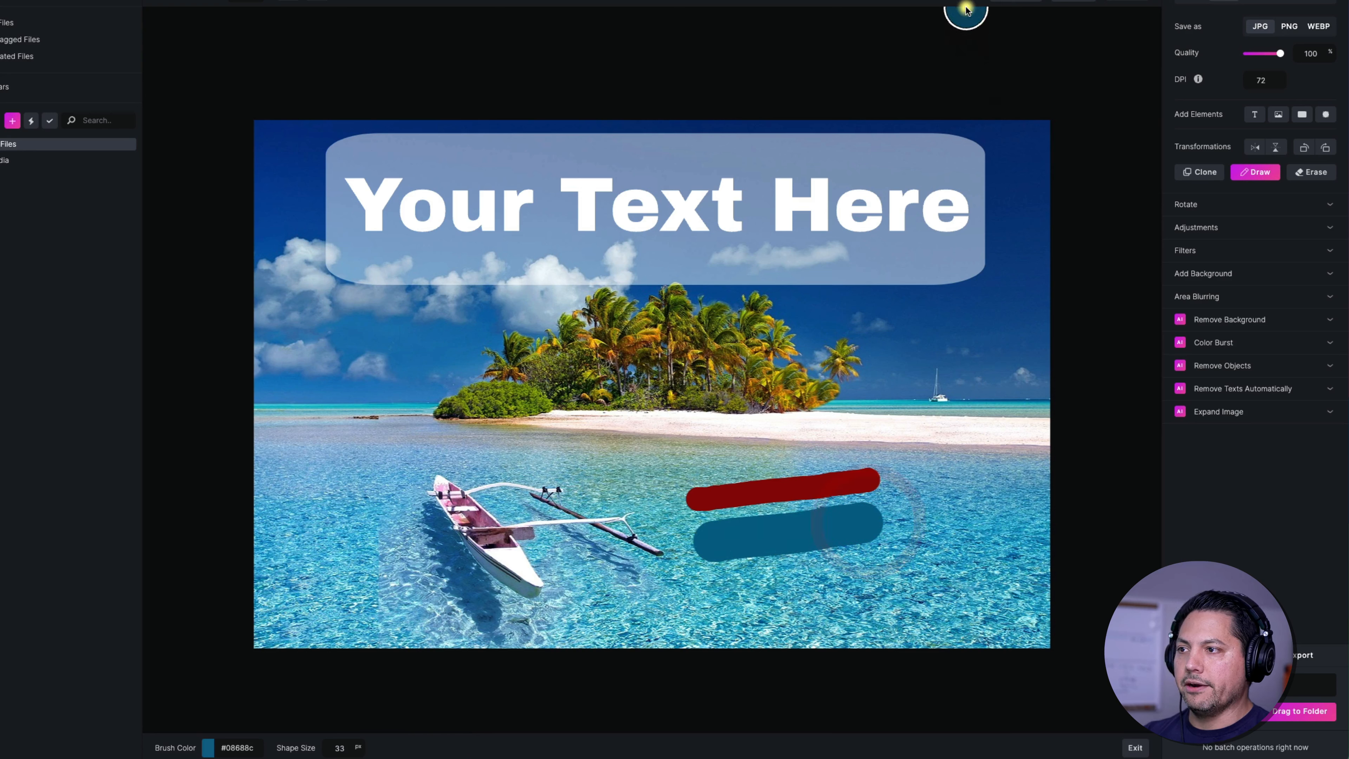
# Step: Undo both brush strokes and the palm cloning
pyautogui.click(962, 8)
pyautogui.click(955, 2)
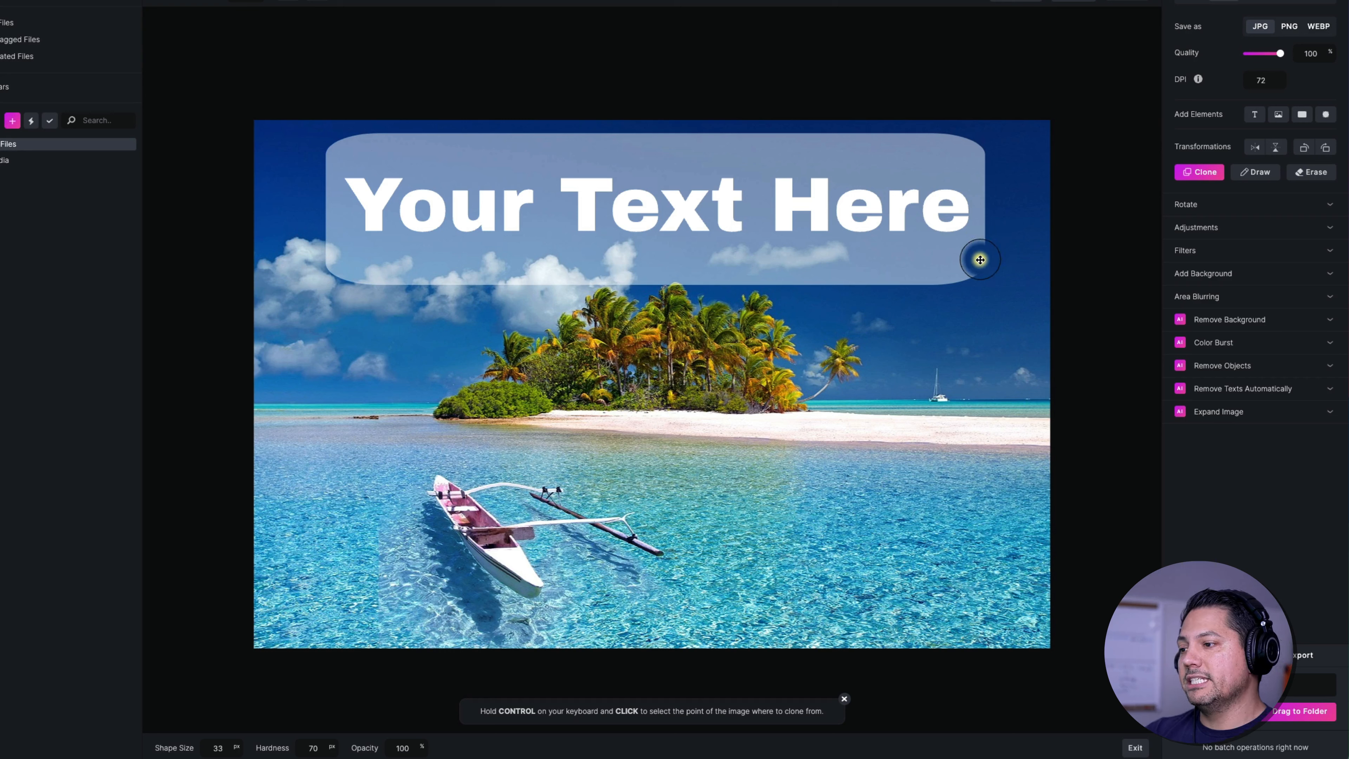
# Step: Set the eraser size to 19 px and try erasing around the small sailboat on the horizon
pyautogui.click(1319, 173)
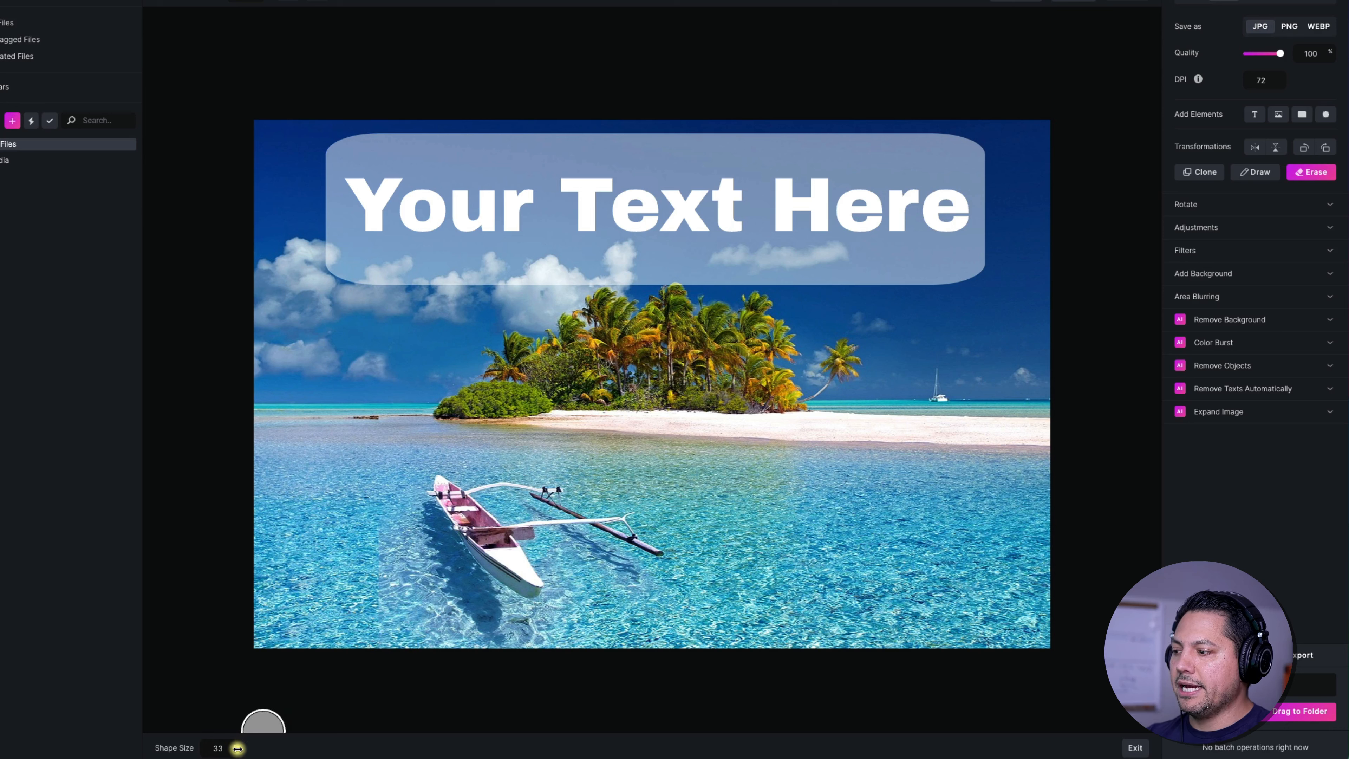
pyautogui.moveTo(238, 749); pyautogui.dragTo(193, 747)
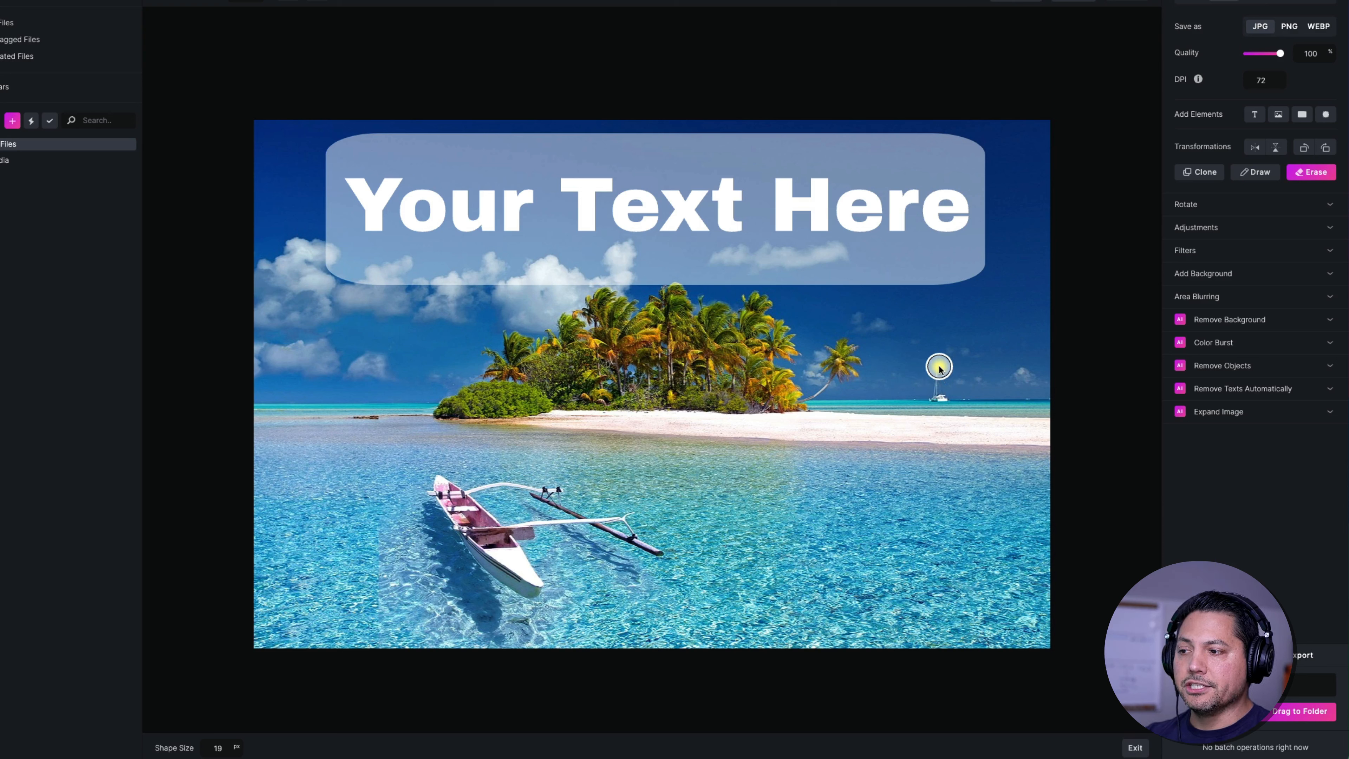
pyautogui.moveTo(939, 366)
pyautogui.mouseDown()
pyautogui.moveTo(937, 401)
pyautogui.moveTo(952, 392)
pyautogui.moveTo(948, 363)
pyautogui.moveTo(929, 393)
pyautogui.moveTo(969, 401)
pyautogui.moveTo(969, 361)
pyautogui.moveTo(937, 356)
pyautogui.moveTo(919, 396)
pyautogui.moveTo(955, 366)
pyautogui.mouseUp()
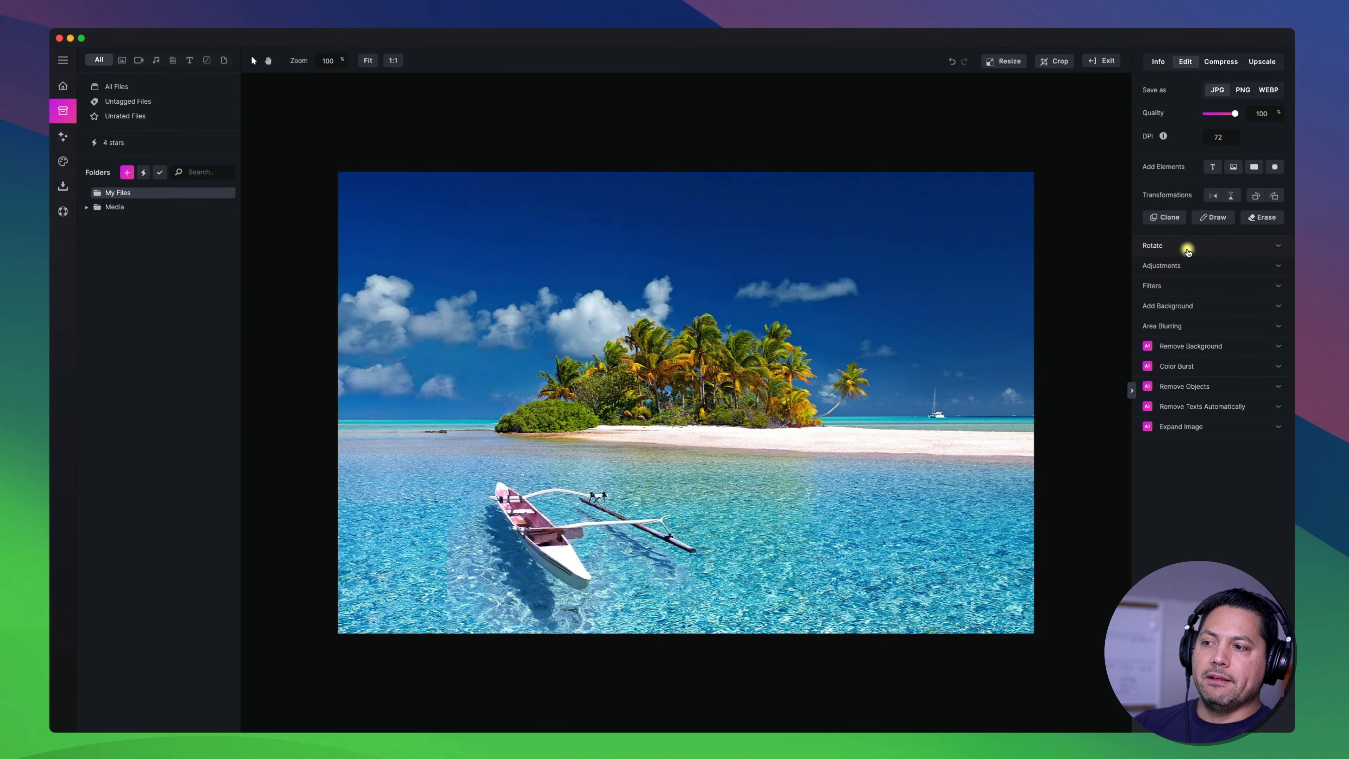
# Step: Rotate the image to an angle of -33 degrees
pyautogui.click(1176, 249)
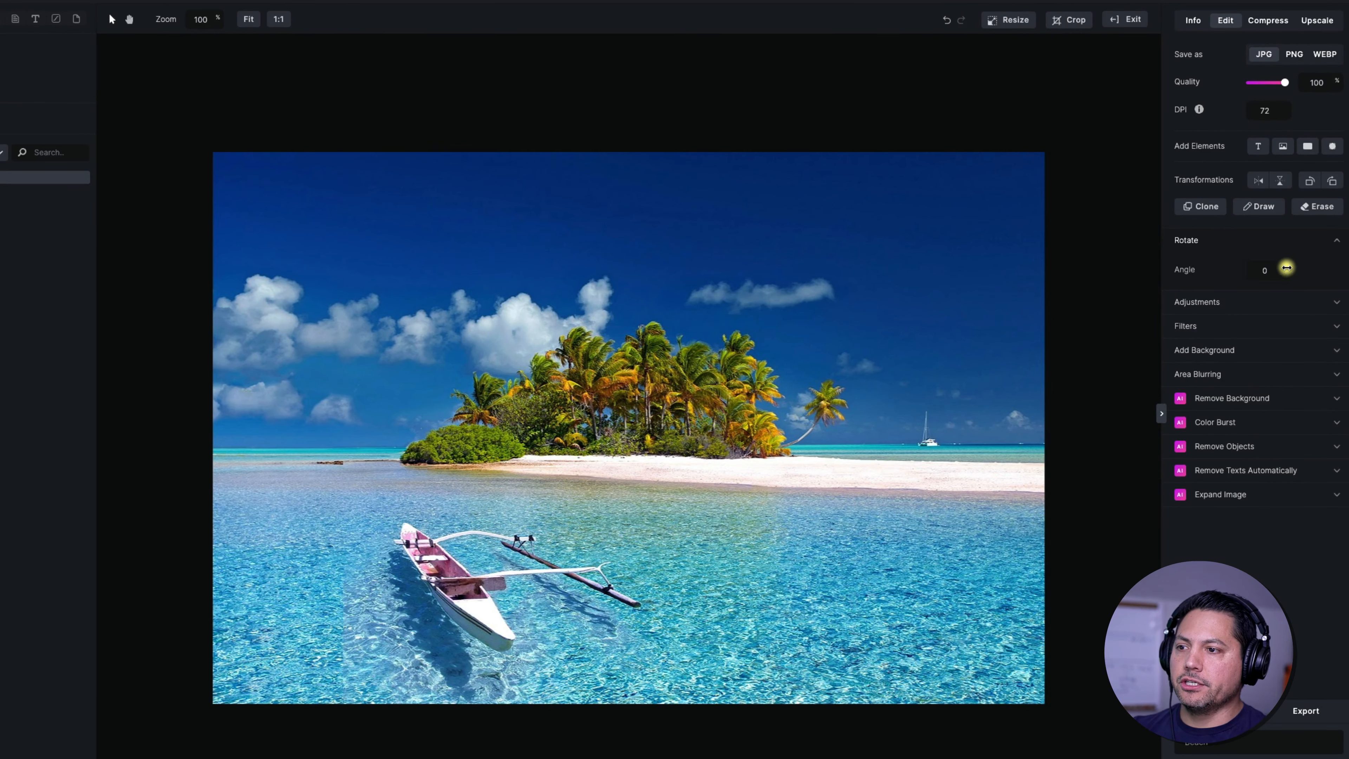
pyautogui.moveTo(1286, 268)
pyautogui.mouseDown()
pyautogui.moveTo(1298, 266)
pyautogui.moveTo(1271, 271)
pyautogui.mouseUp()
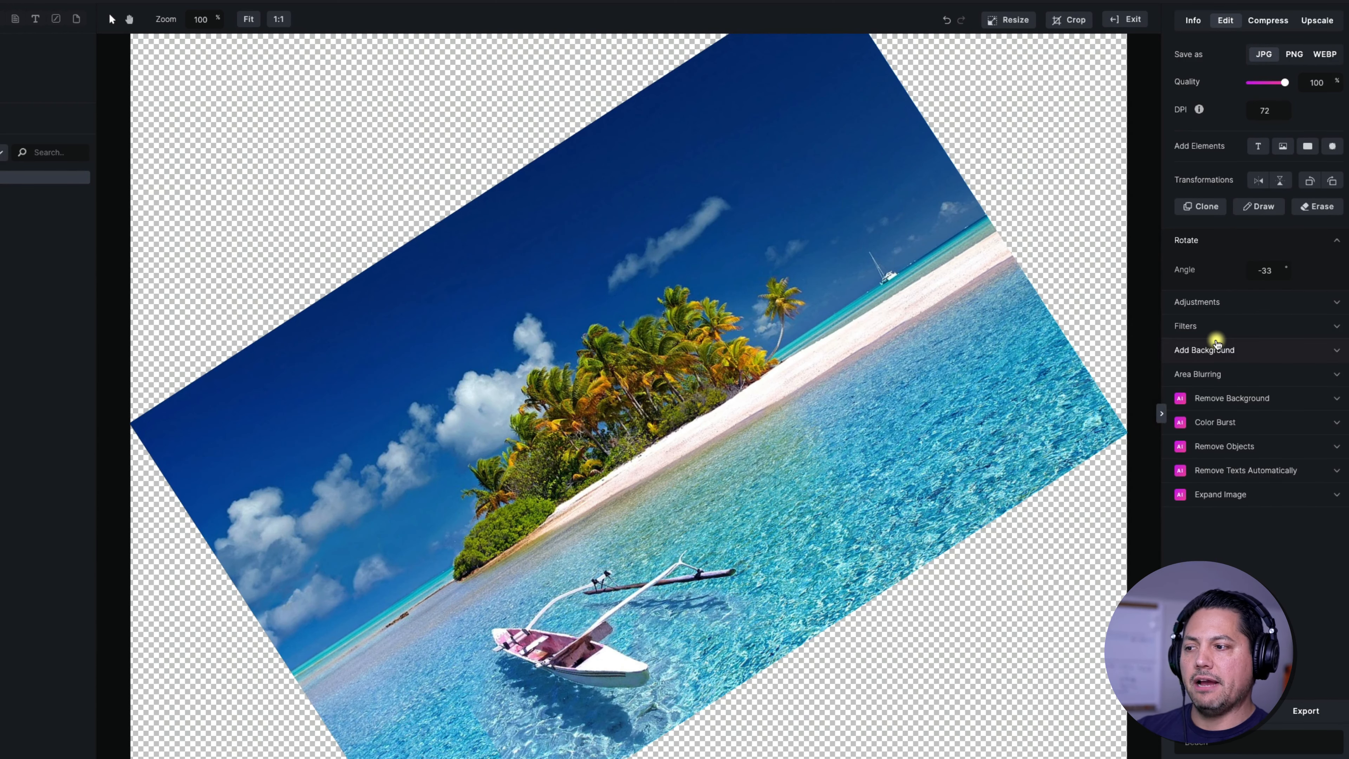
# Step: Try colour normalization on and off in the image adjustments, and try the blur before resetting it to 0%
pyautogui.click(1214, 301)
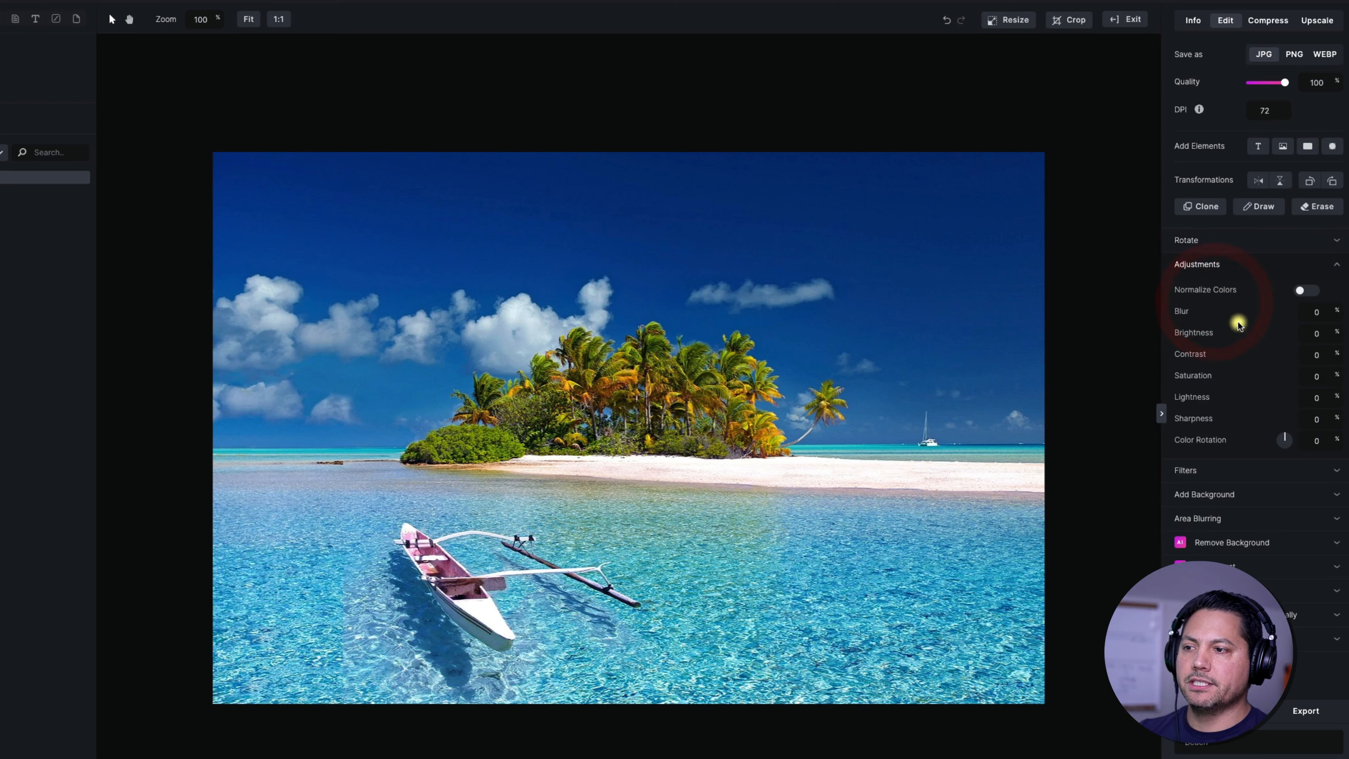
pyautogui.click(1302, 291)
pyautogui.click(1302, 291)
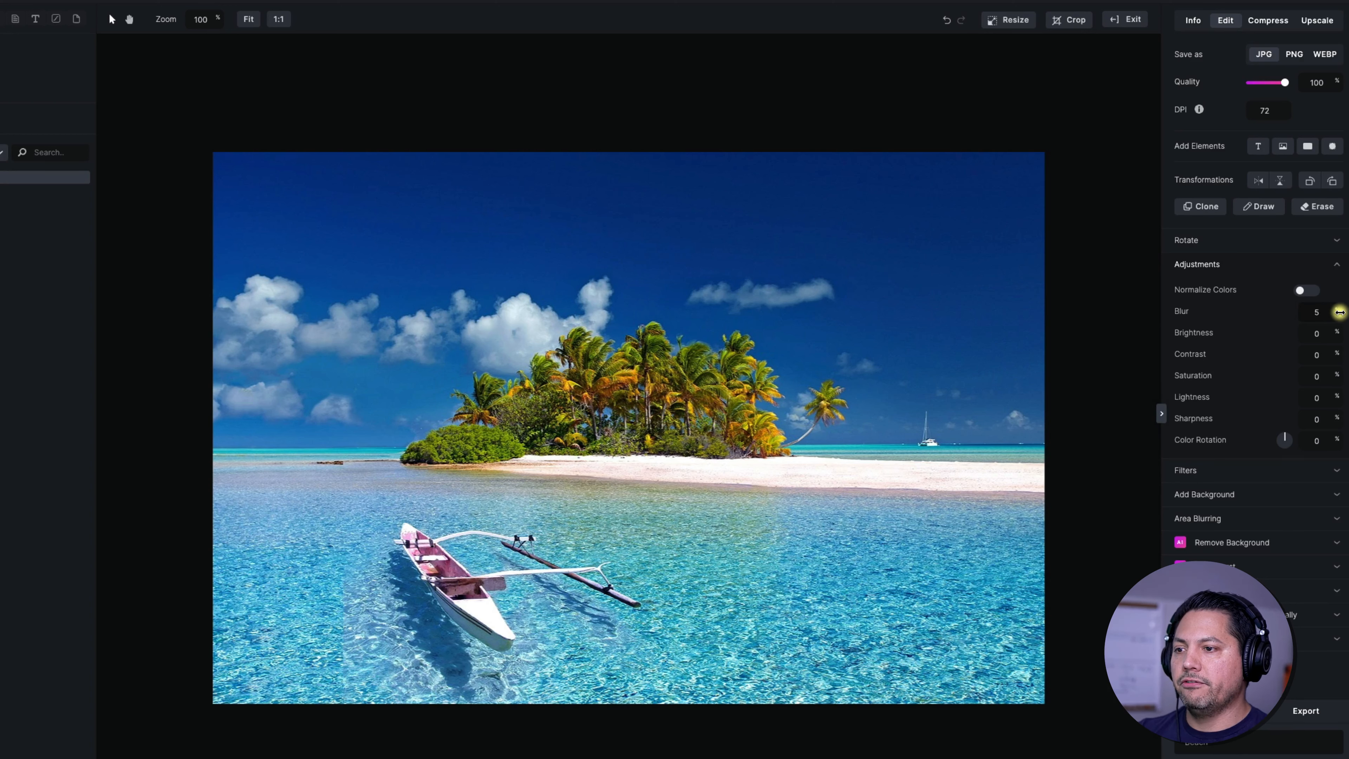
pyautogui.moveTo(1340, 312); pyautogui.dragTo(1318, 311)
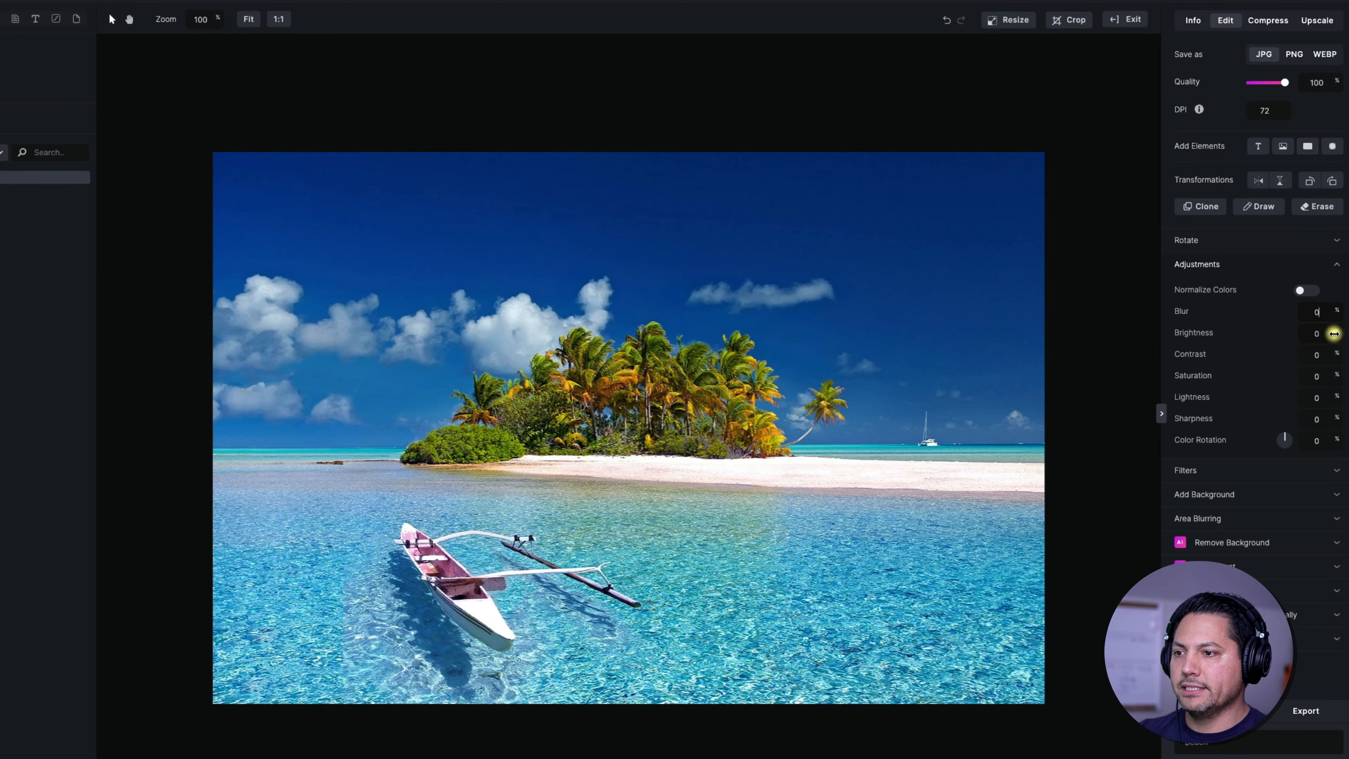
# Step: Set brightness to 6%, contrast to 16% and saturation to 13%, and try a lightness of -22% before resetting it to 0%
pyautogui.moveTo(1334, 334); pyautogui.dragTo(1346, 359)
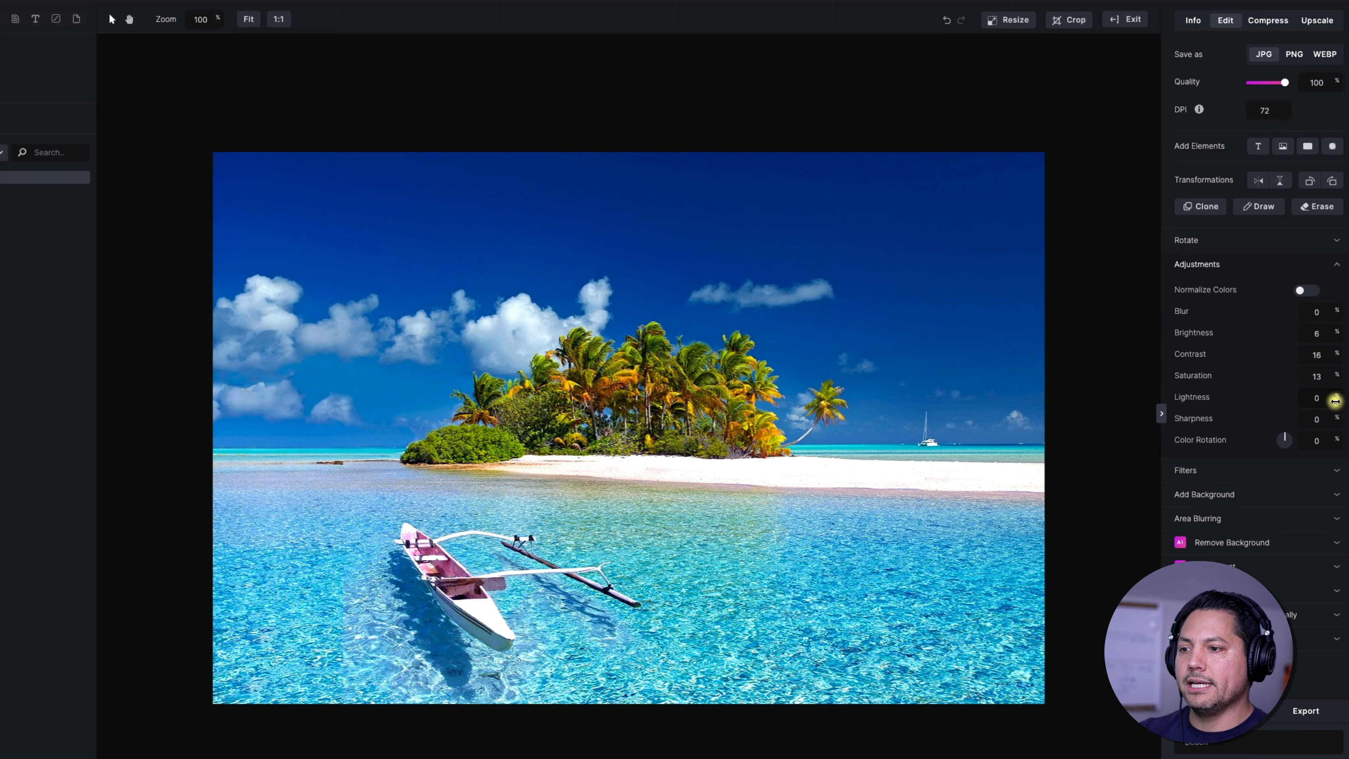
pyautogui.moveTo(1339, 398); pyautogui.dragTo(1324, 400)
pyautogui.click(1339, 398)
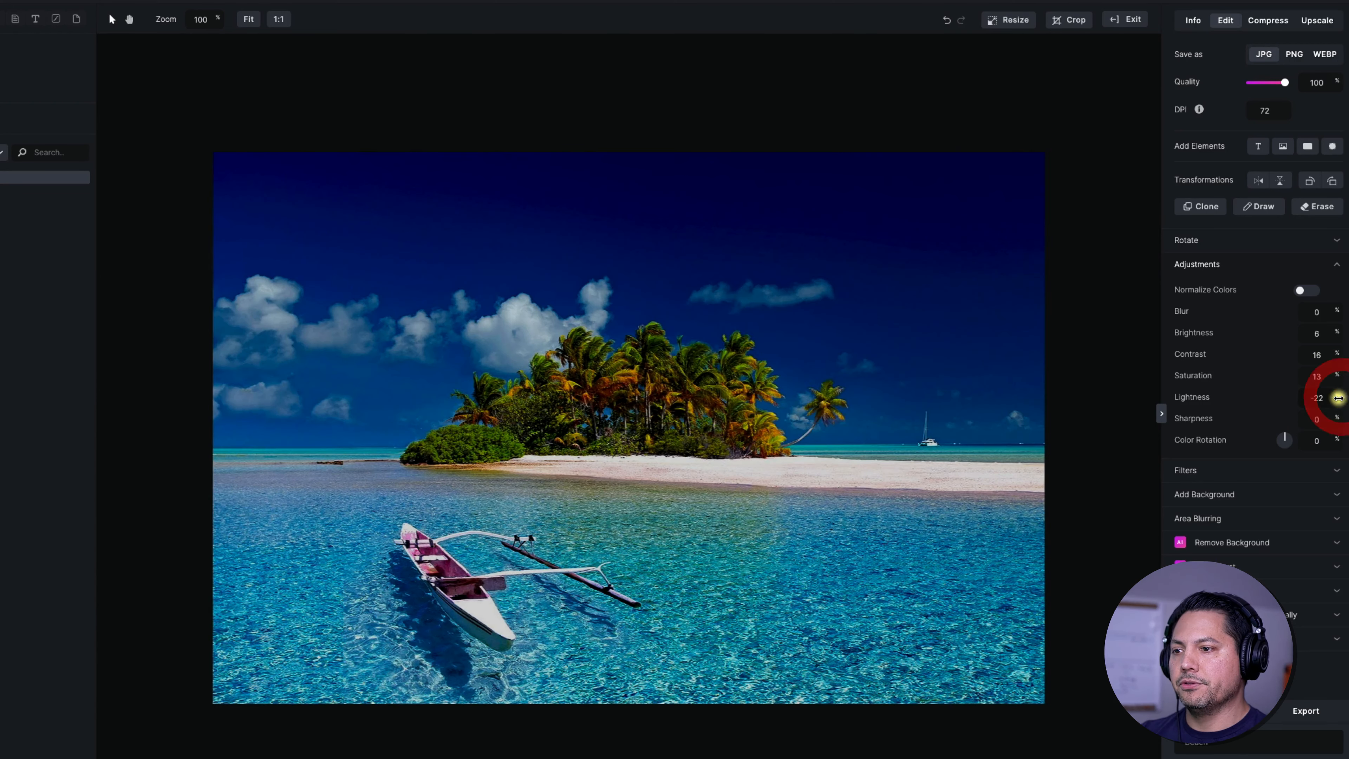
pyautogui.doubleClick(1305, 401)
pyautogui.write('0')
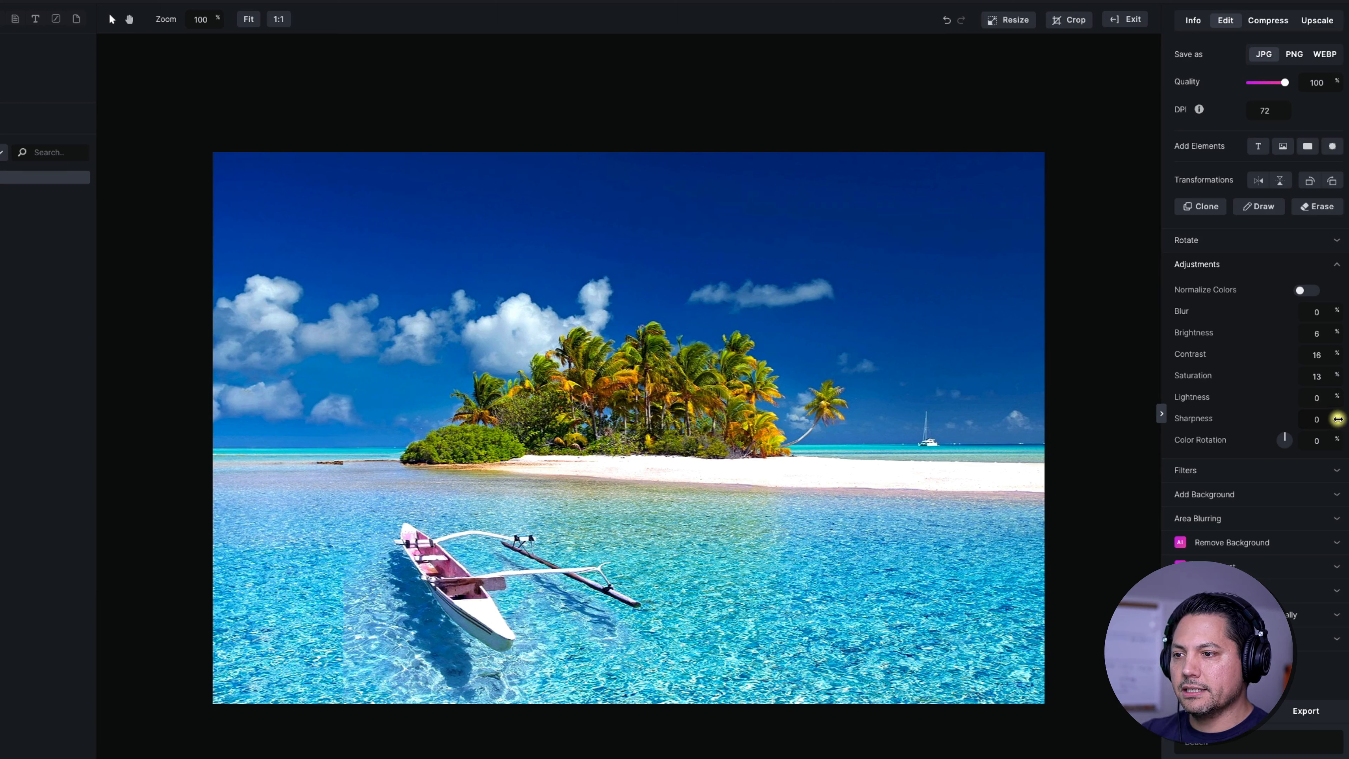
# Step: Set the sharpness to 3%, and try shifting the colour rotation before resetting it to 0
pyautogui.click(1339, 419)
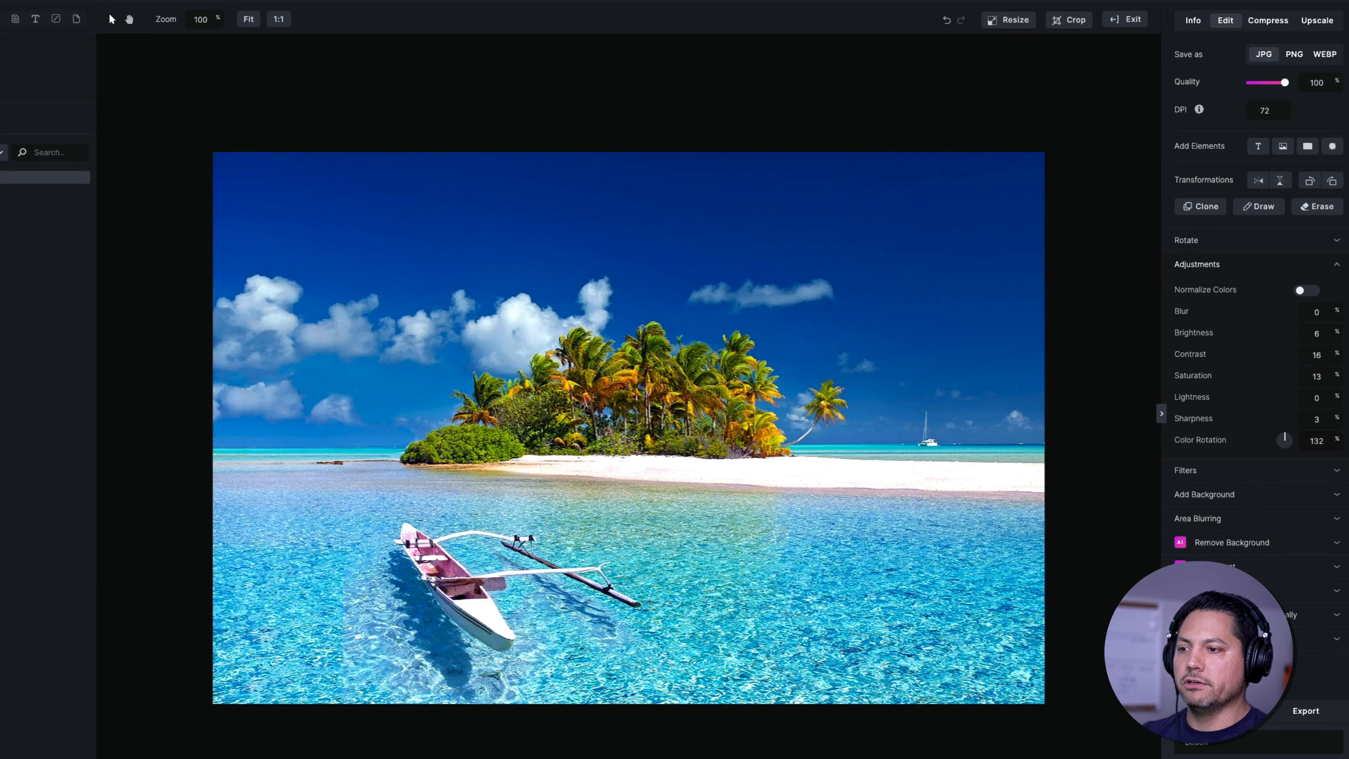
pyautogui.moveTo(1339, 441); pyautogui.dragTo(1328, 440)
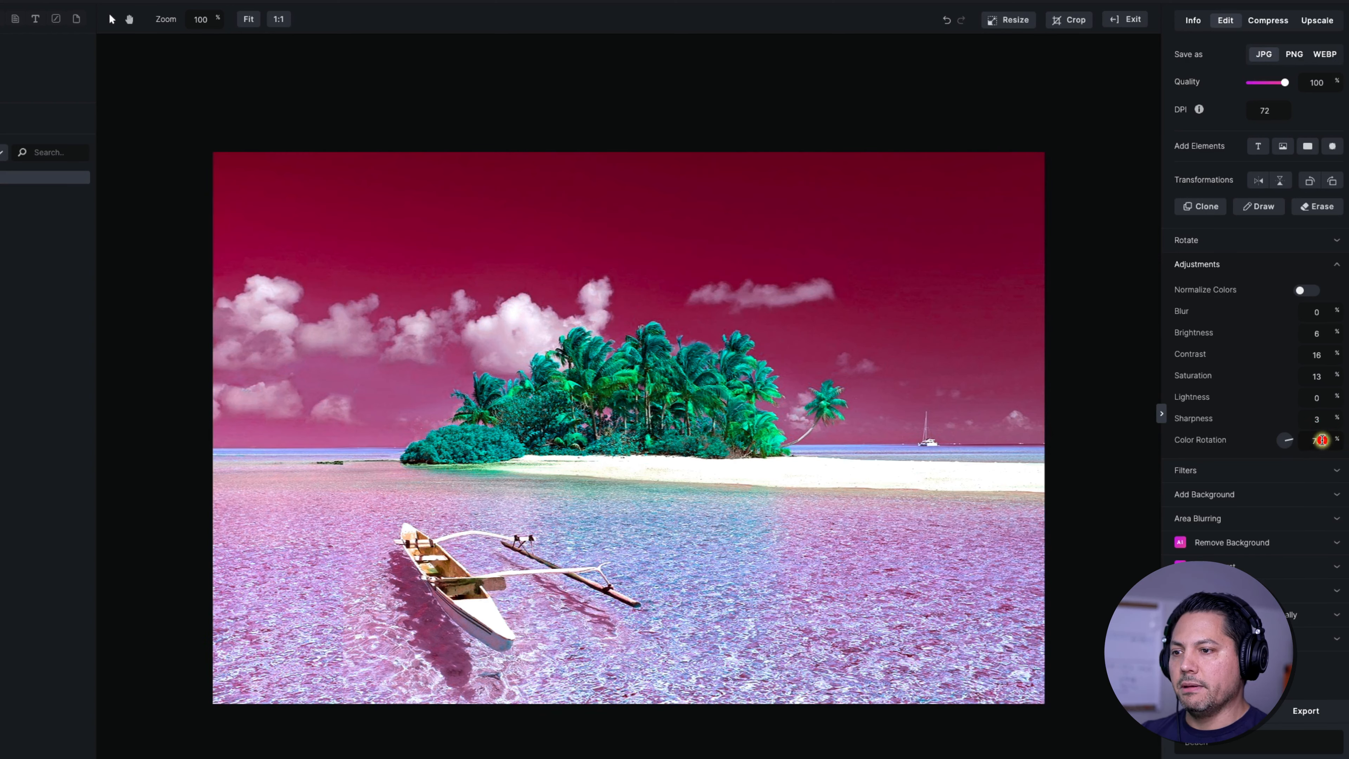
pyautogui.doubleClick(1322, 440)
pyautogui.write('0')
pyautogui.press('Return')
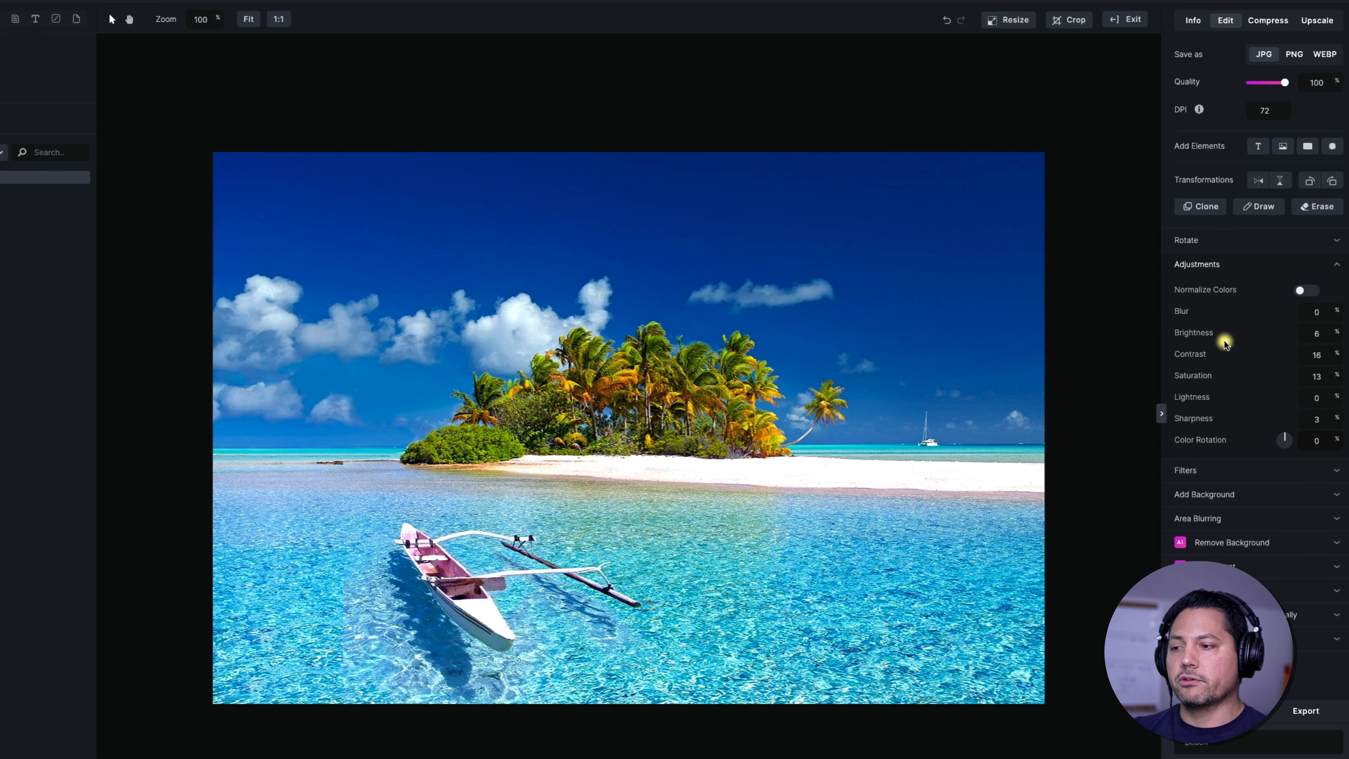
# Step: Try the technicolor, polaroid, sepia, invert, brownie and kodachrome filters on the photo, and remove the applied filter
pyautogui.click(1226, 470)
pyautogui.click(1294, 356)
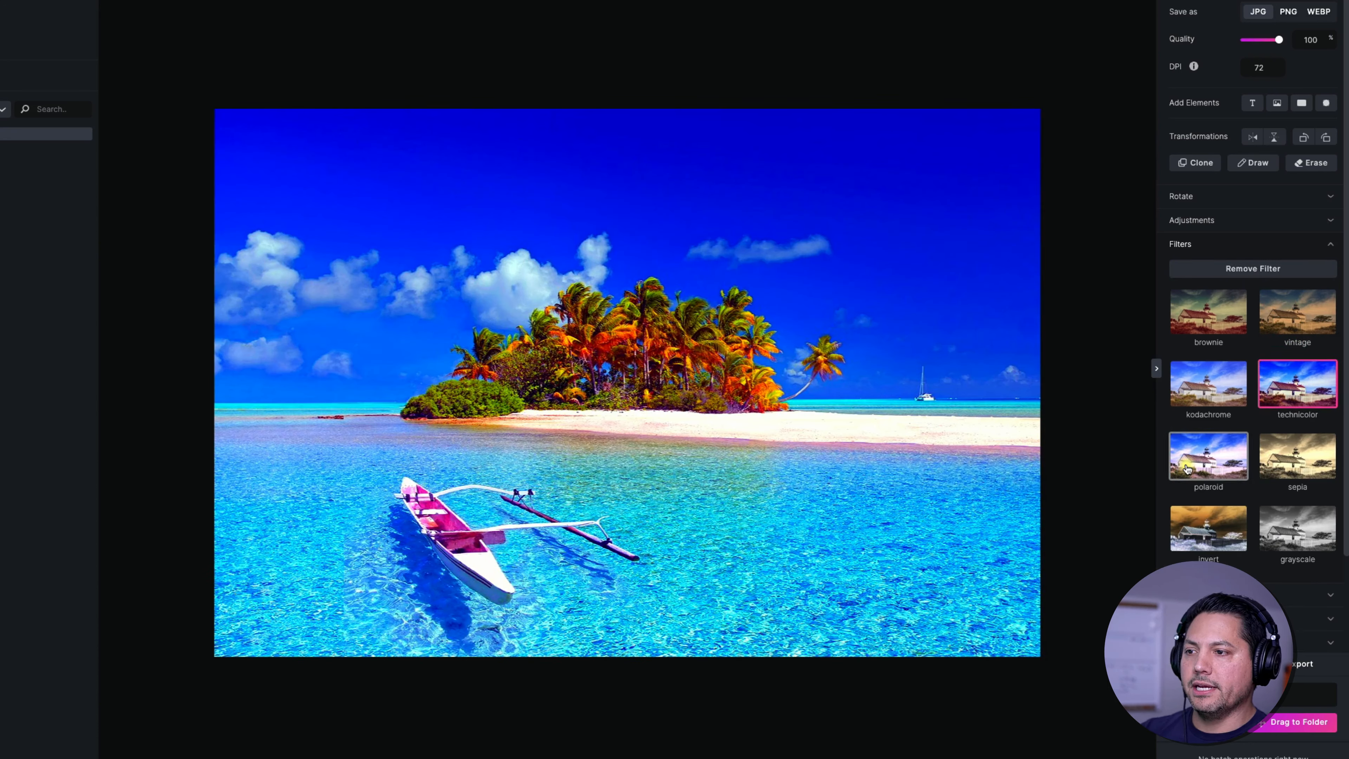
pyautogui.click(1193, 464)
pyautogui.click(1298, 456)
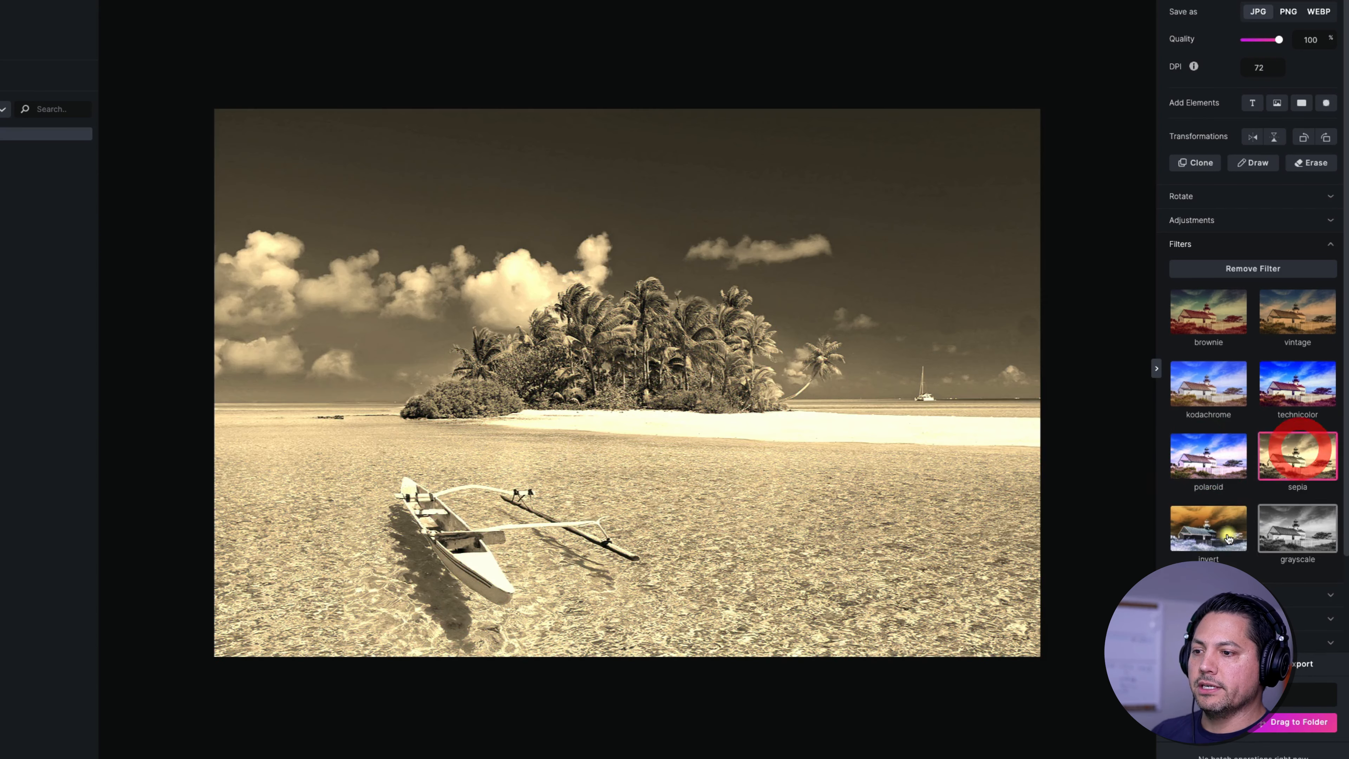
pyautogui.click(1207, 536)
pyautogui.click(1188, 313)
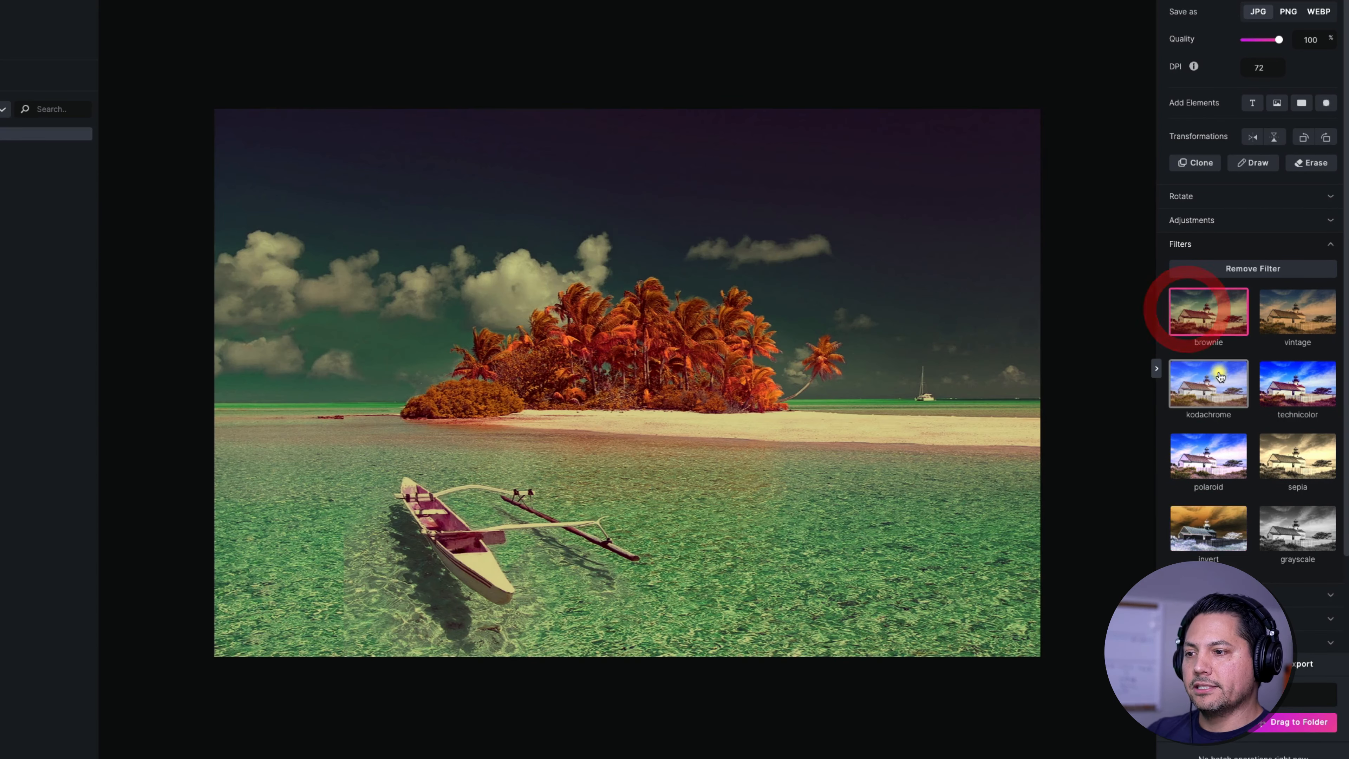
pyautogui.click(1243, 397)
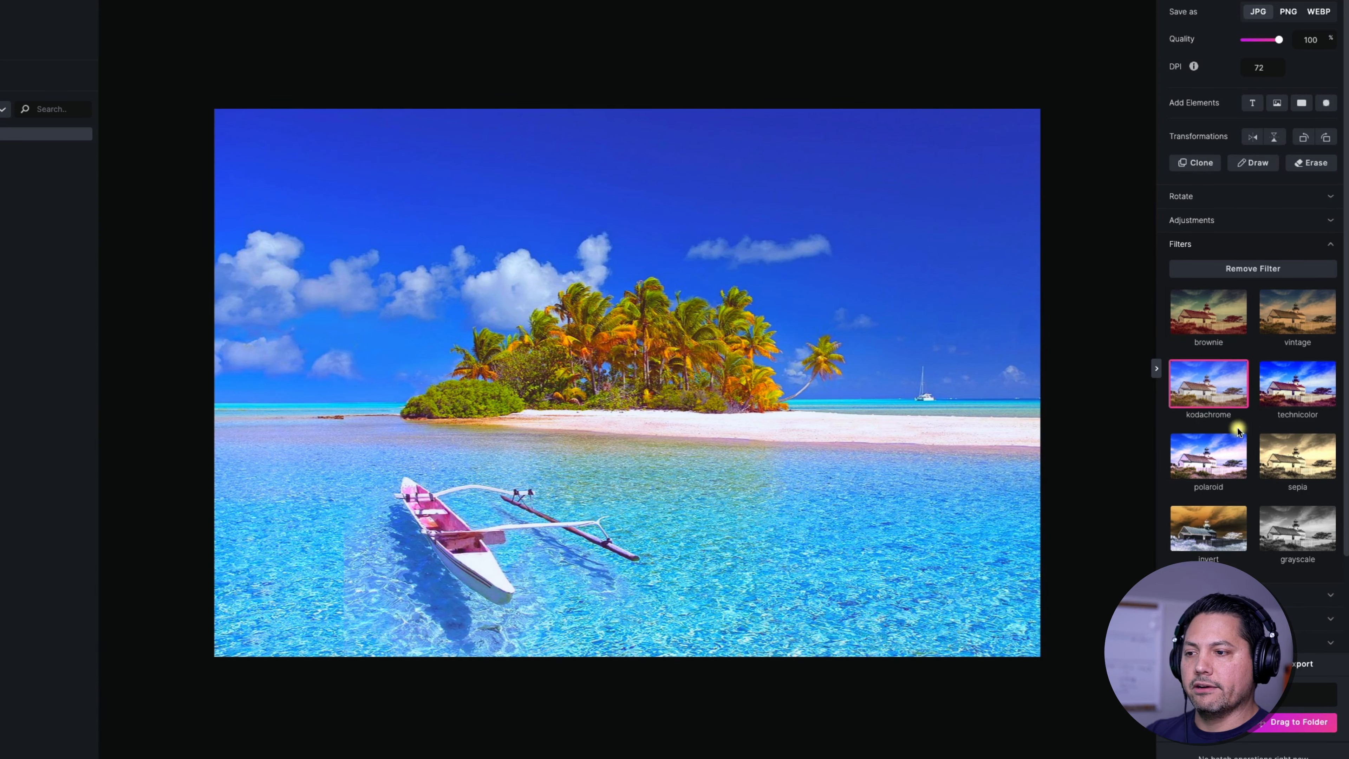
pyautogui.click(1244, 269)
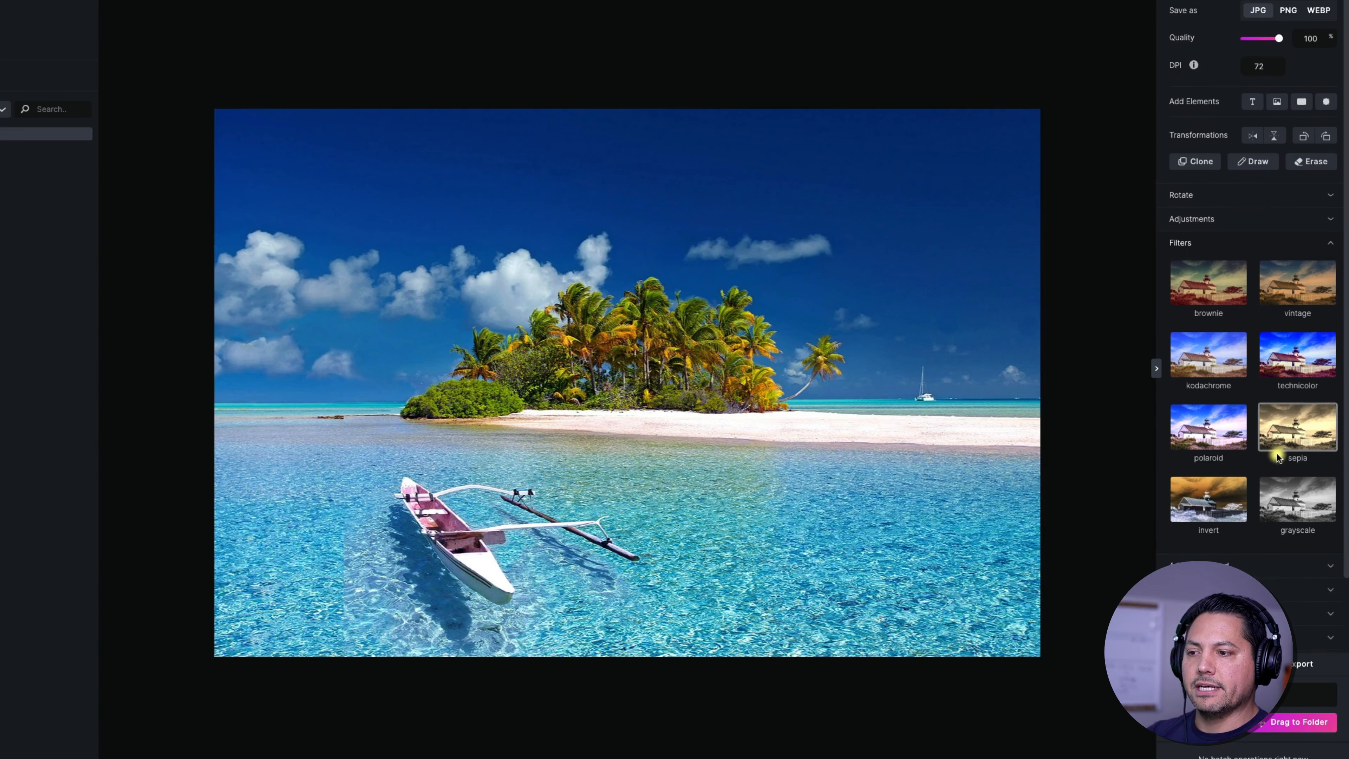
pyautogui.scroll(-2, 1277, 457)
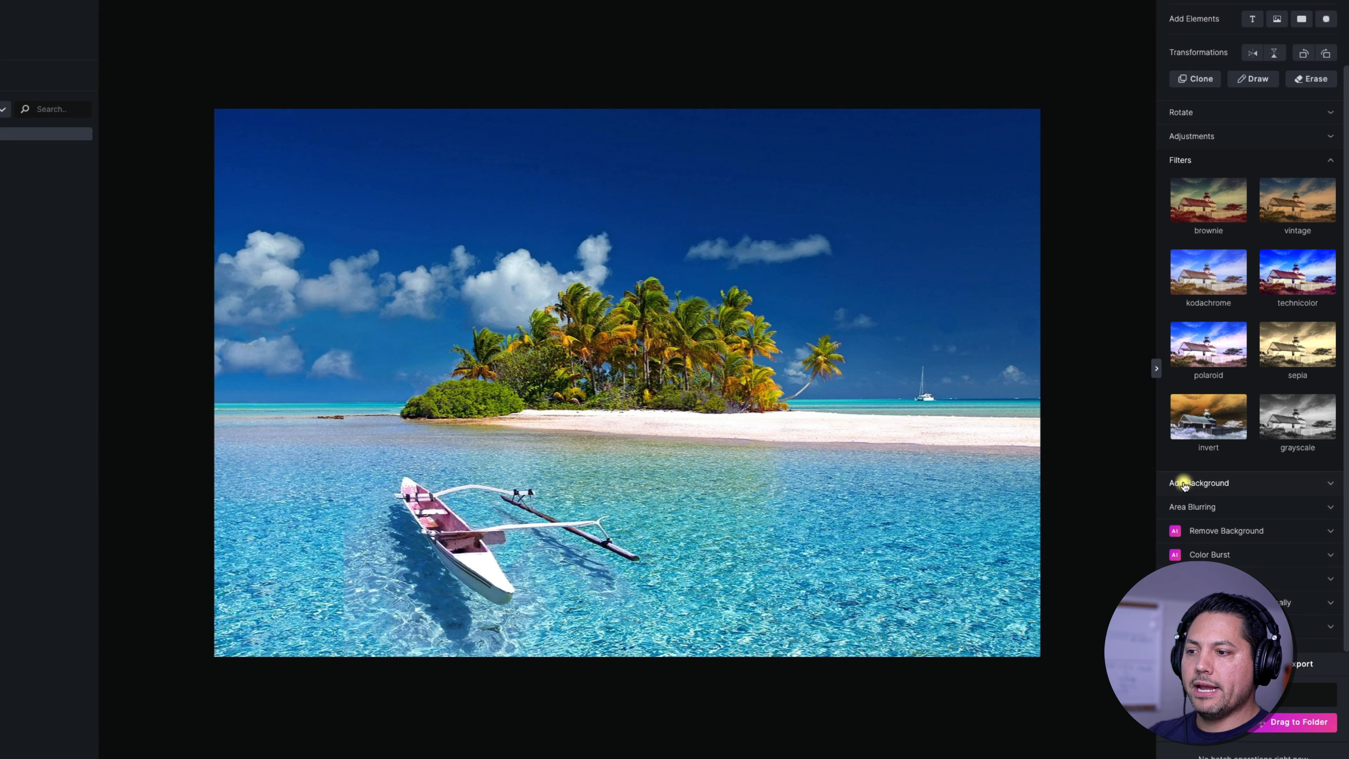
# Step: Set the eraser's shape size to 50 px and erase a large rectangular area around the distant sailboat
pyautogui.click(1238, 481)
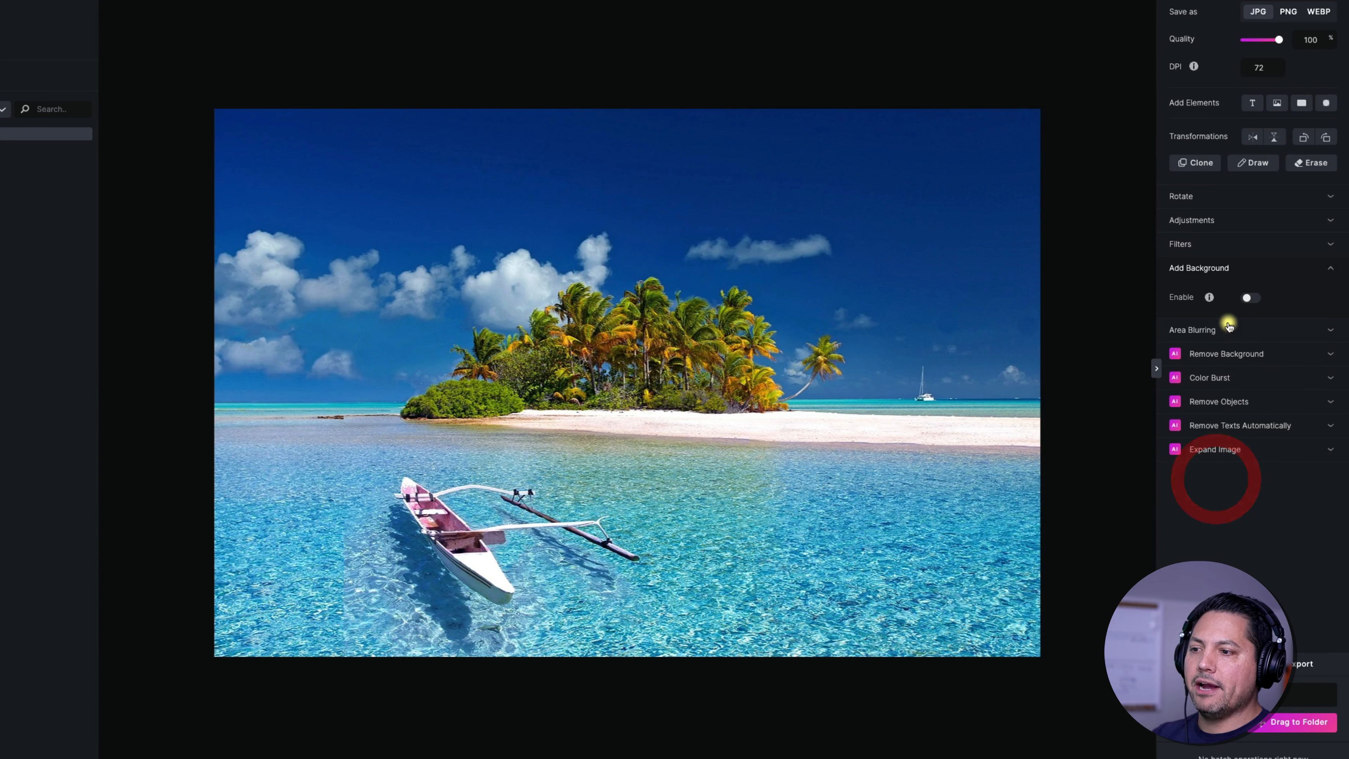
pyautogui.moveTo(1209, 296)
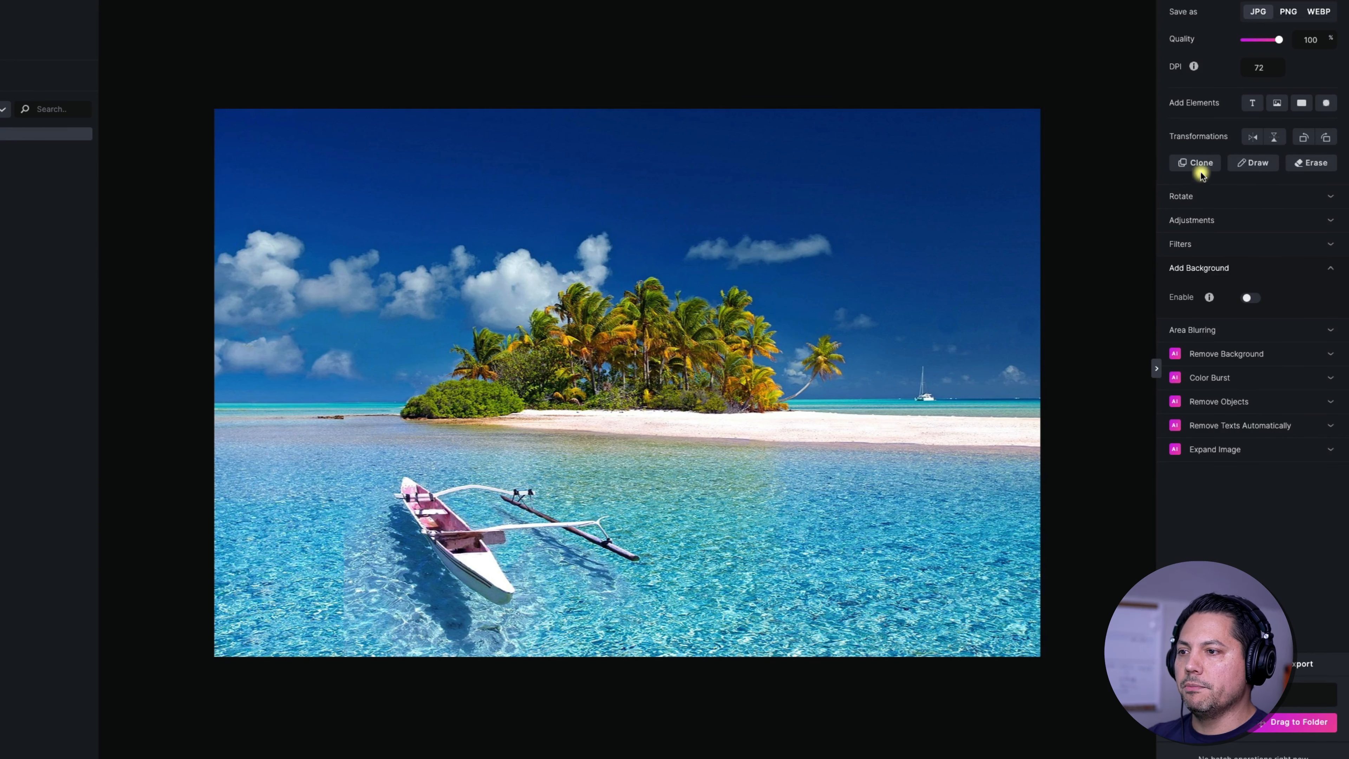
pyautogui.click(1290, 165)
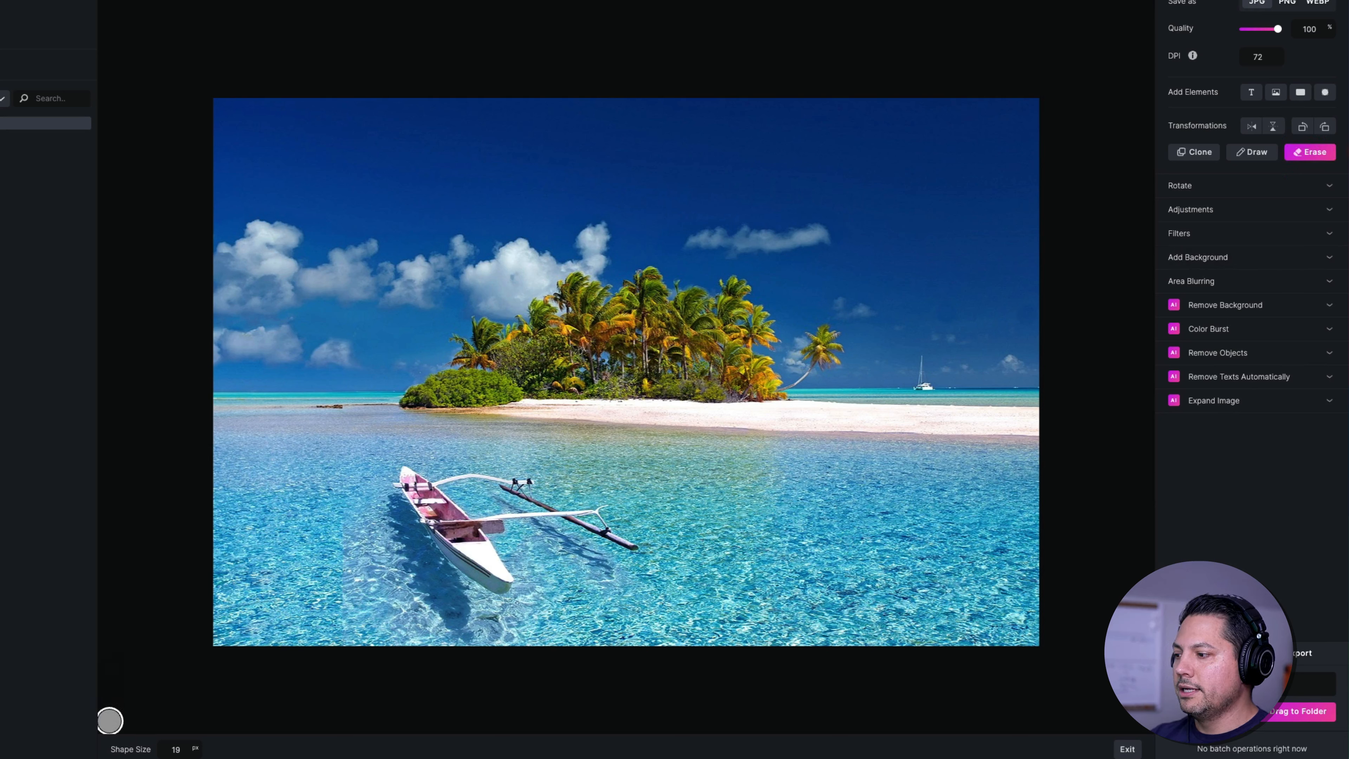
pyautogui.moveTo(200, 750); pyautogui.dragTo(310, 749)
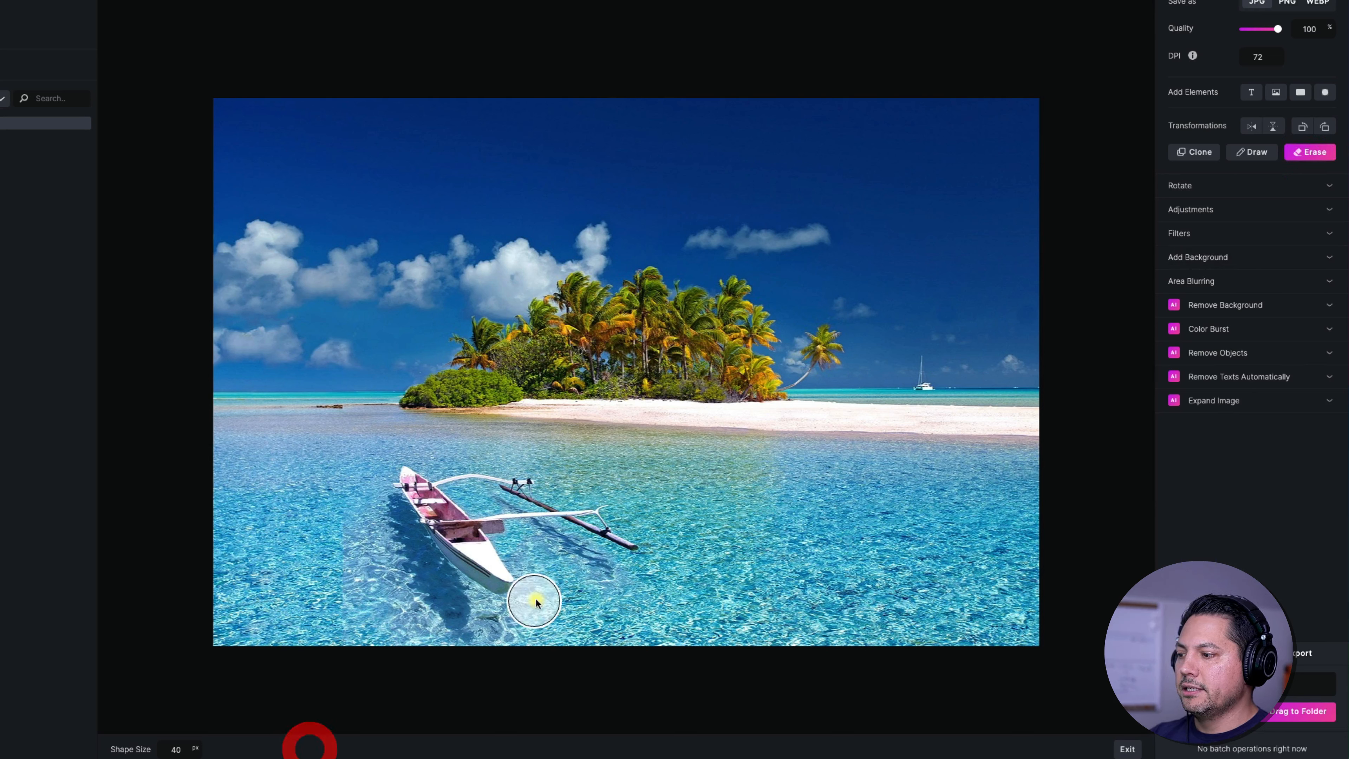
pyautogui.moveTo(195, 749); pyautogui.dragTo(446, 735)
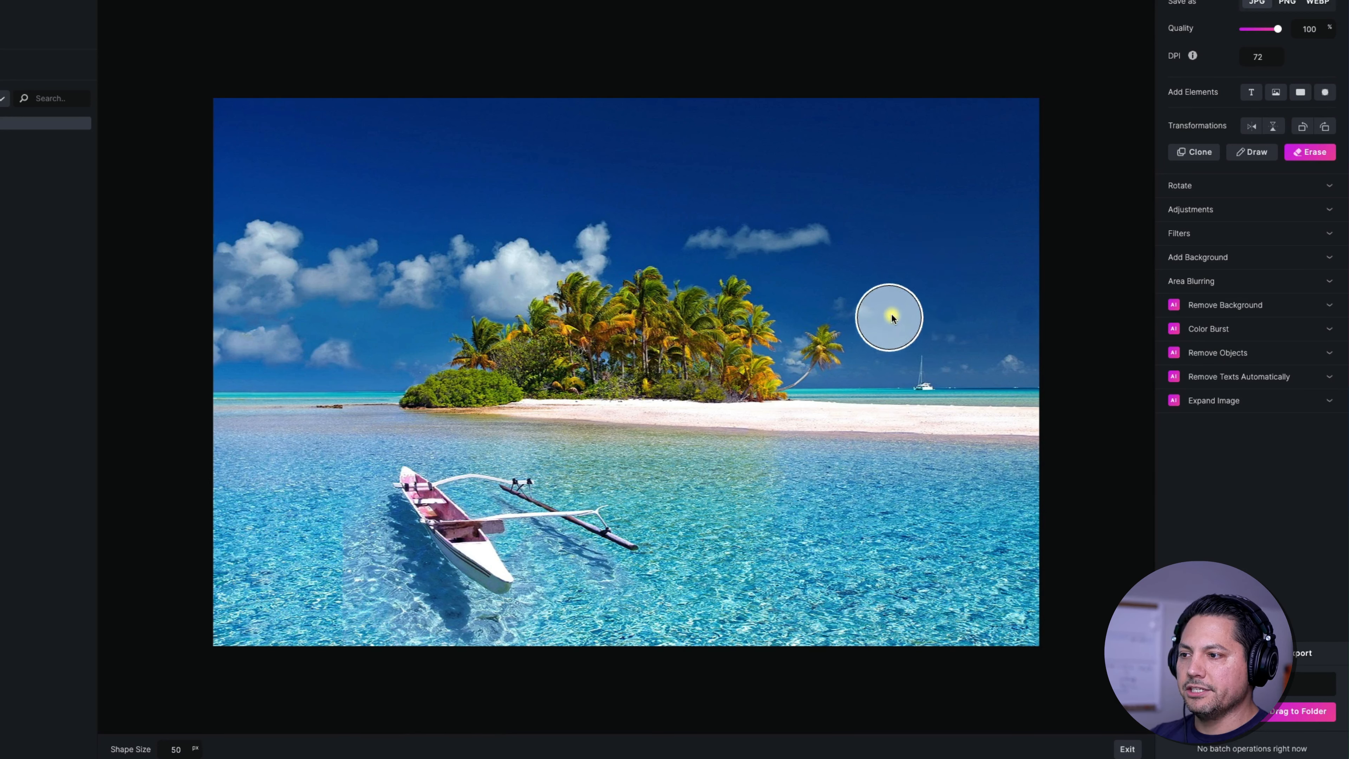
pyautogui.moveTo(1026, 262)
pyautogui.mouseDown()
pyautogui.moveTo(882, 266)
pyautogui.moveTo(862, 280)
pyautogui.moveTo(874, 451)
pyautogui.moveTo(1024, 455)
pyautogui.moveTo(1033, 302)
pyautogui.moveTo(1003, 423)
pyautogui.moveTo(943, 406)
pyautogui.moveTo(904, 341)
pyautogui.moveTo(999, 385)
pyautogui.mouseUp()
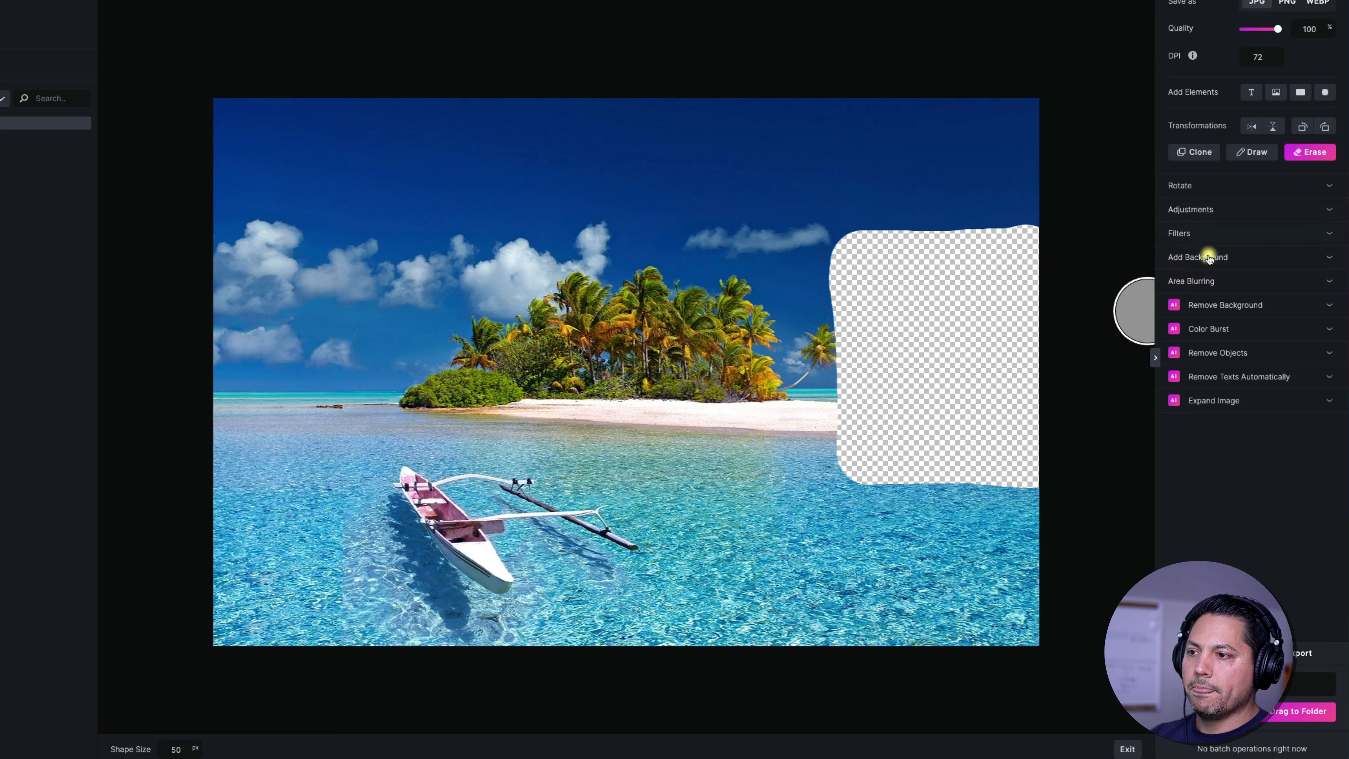
# Step: Enable an added background of type Color in white (#ffffff) behind the erased area, and open its colour picker
pyautogui.click(1192, 258)
pyautogui.click(1248, 287)
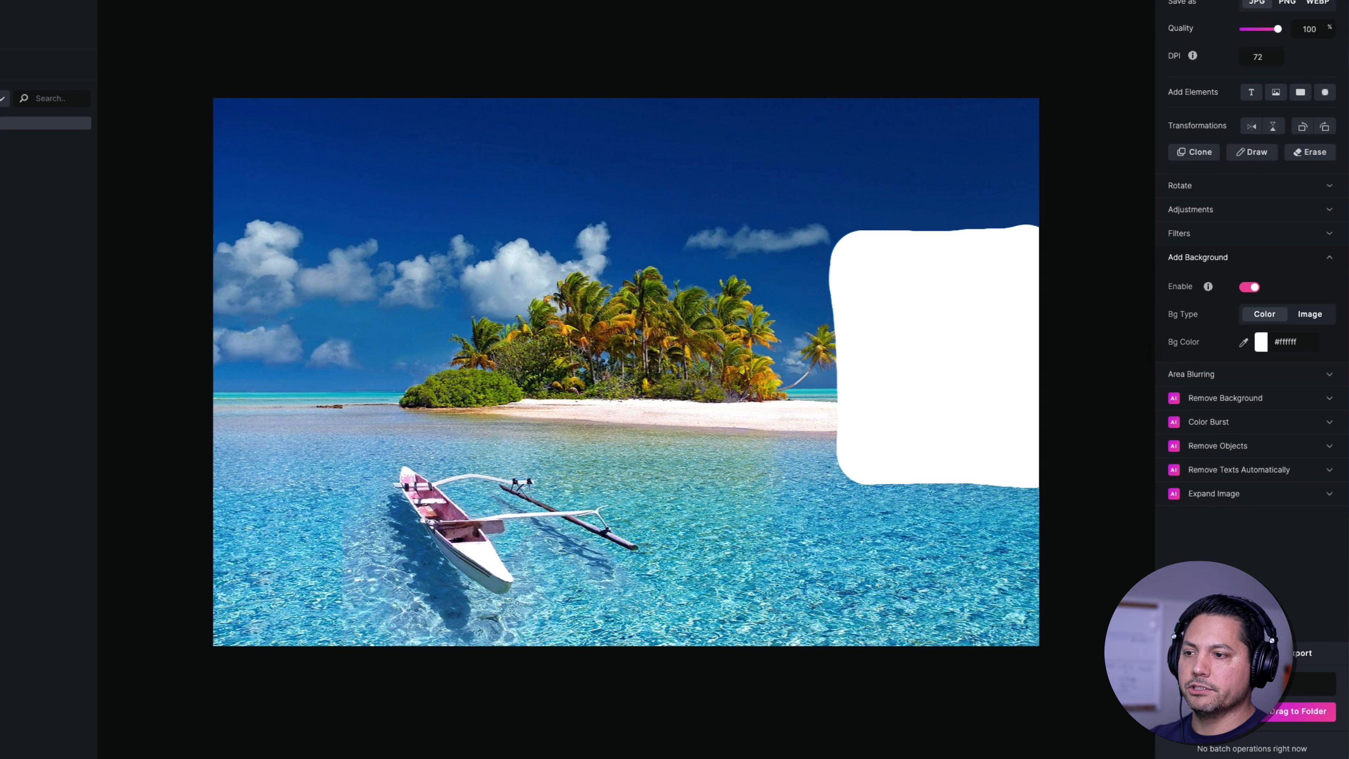
pyautogui.click(1261, 344)
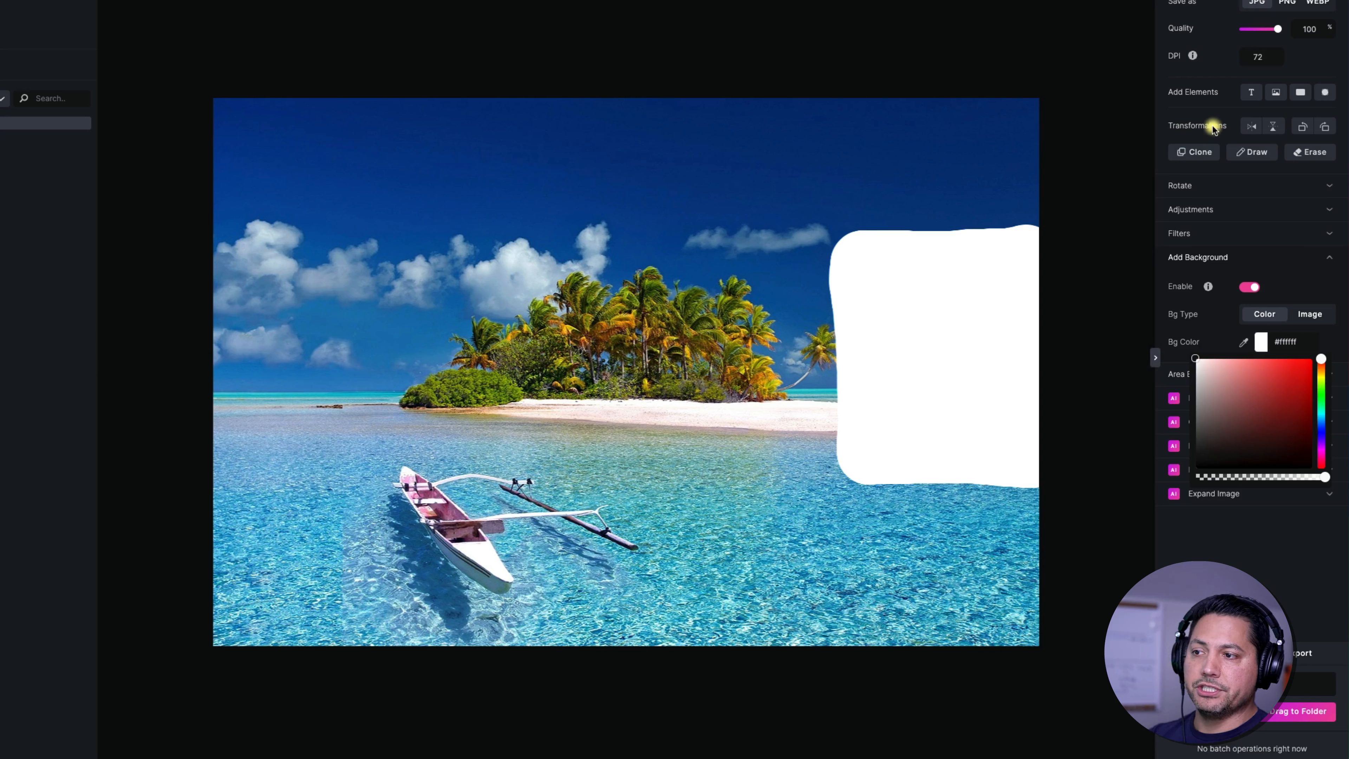
# Step: Add a text element to the photo, shrink it, and move it onto the white area
pyautogui.click(1252, 92)
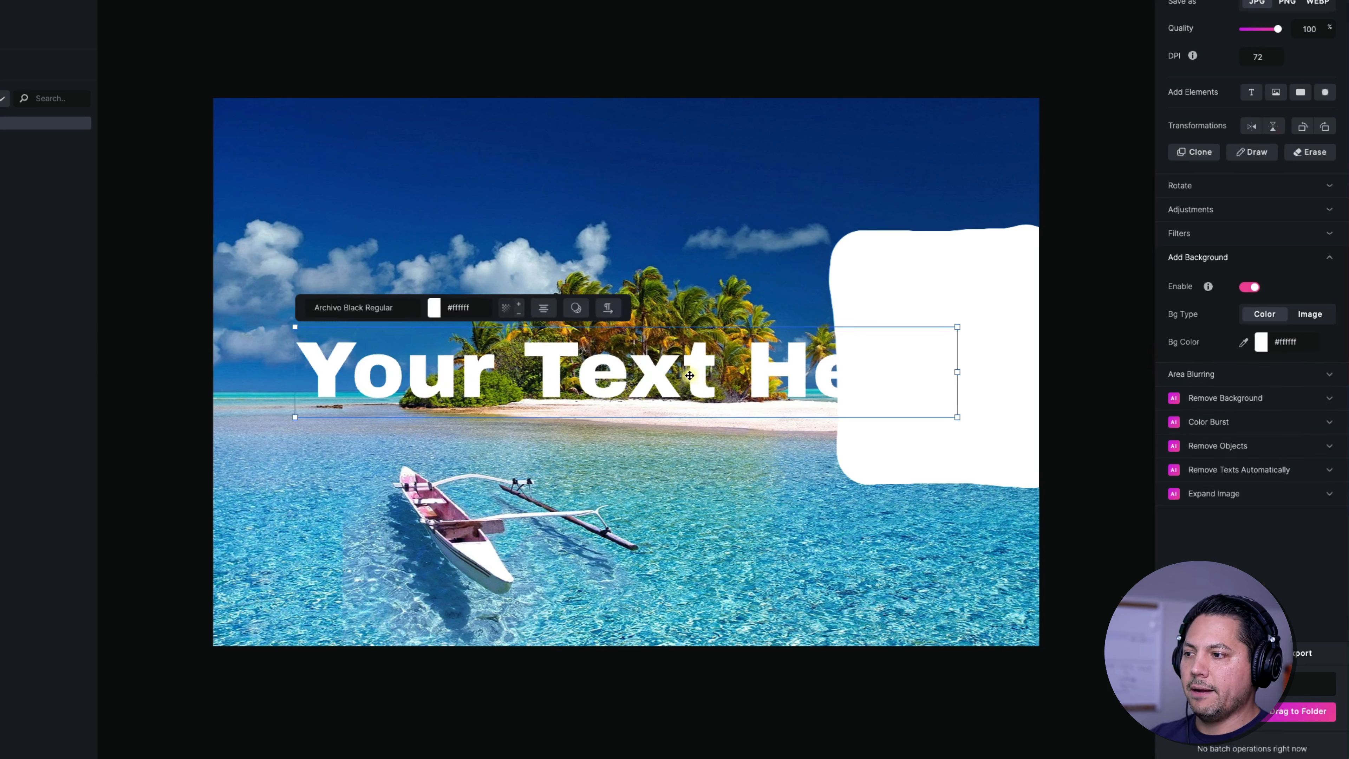
pyautogui.moveTo(690, 375); pyautogui.dragTo(711, 375)
pyautogui.moveTo(978, 327); pyautogui.dragTo(667, 366)
pyautogui.moveTo(482, 394); pyautogui.dragTo(993, 306)
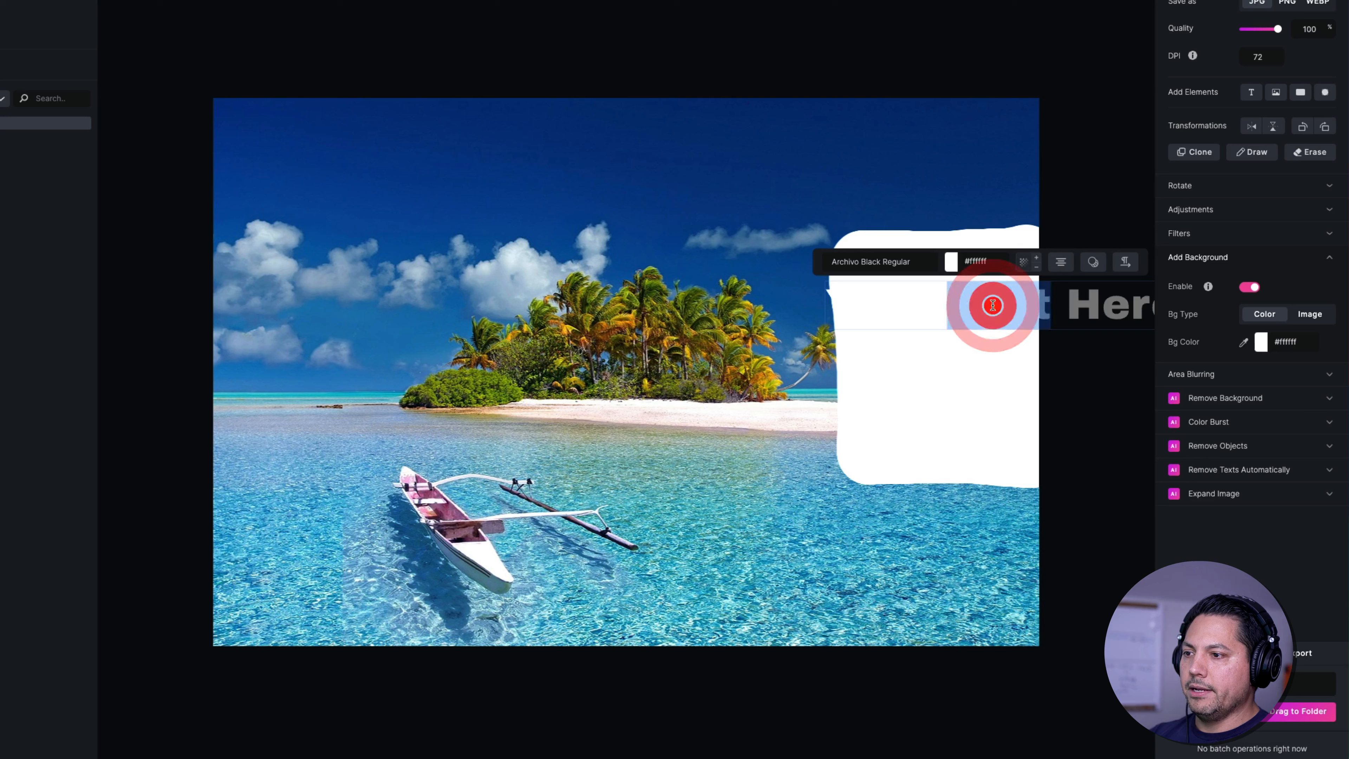
# Step: Recolour the whole text element black and shrink it further to fit the white area
pyautogui.tripleClick(988, 303)
pyautogui.click(950, 264)
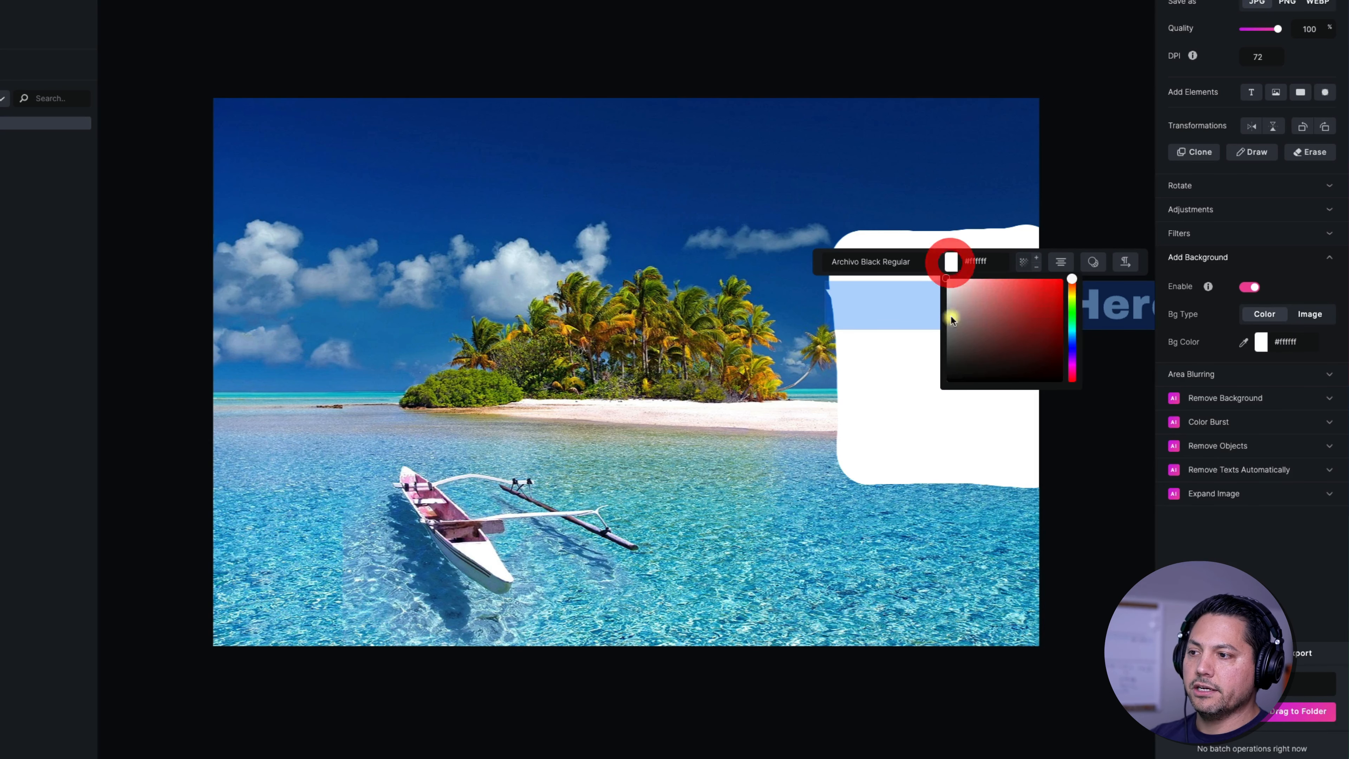
pyautogui.moveTo(951, 372); pyautogui.dragTo(933, 406)
pyautogui.click(862, 349)
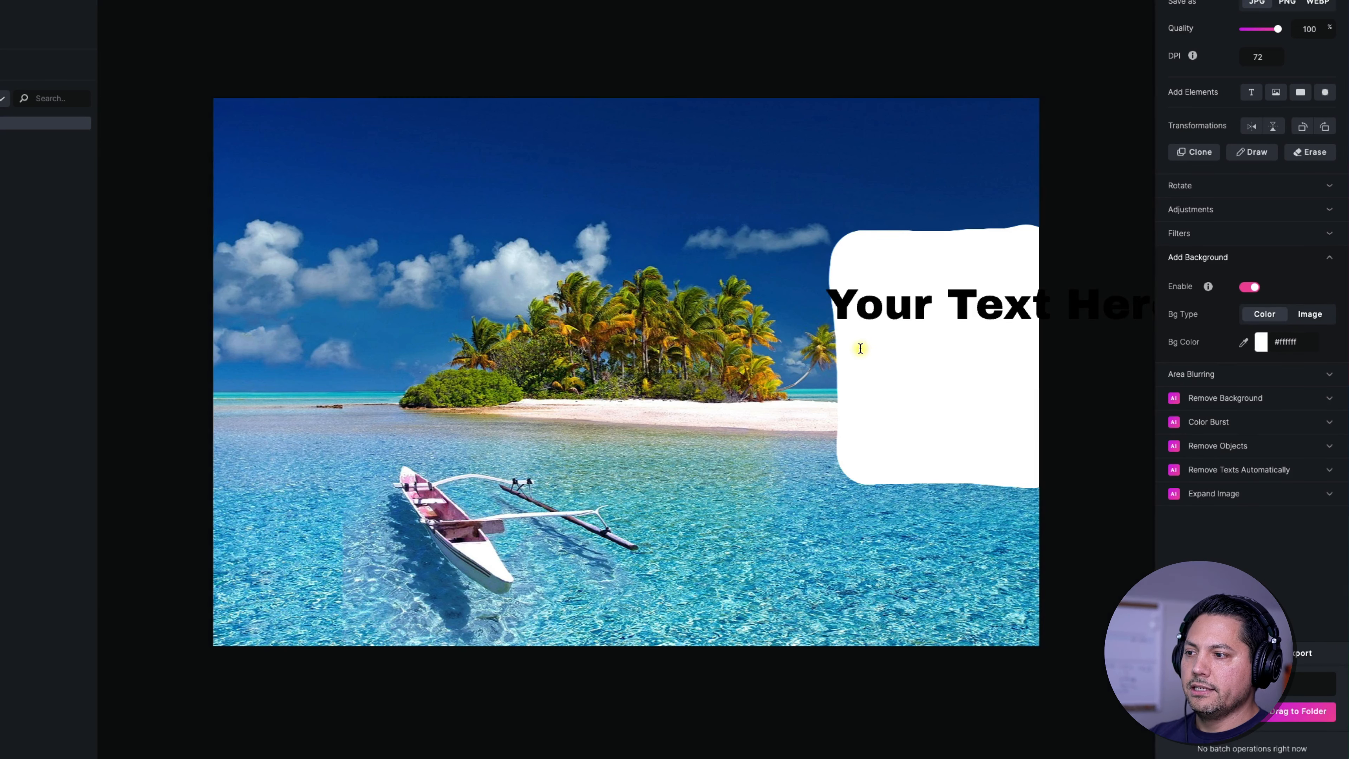
pyautogui.click(924, 313)
pyautogui.moveTo(826, 330); pyautogui.dragTo(883, 287)
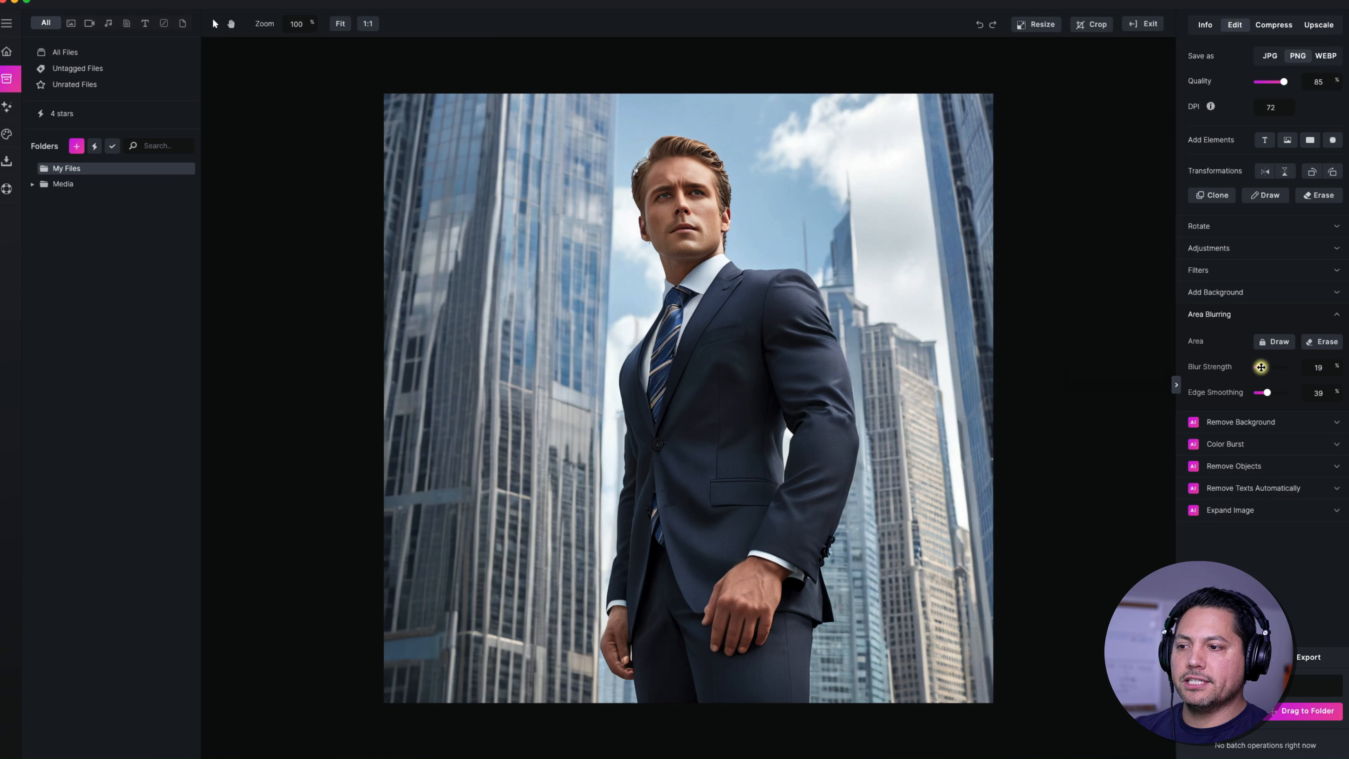
# Step: Set the portrait's area blurring to 19% blur strength and 36% edge smoothing
pyautogui.moveTo(1261, 366); pyautogui.dragTo(1273, 368)
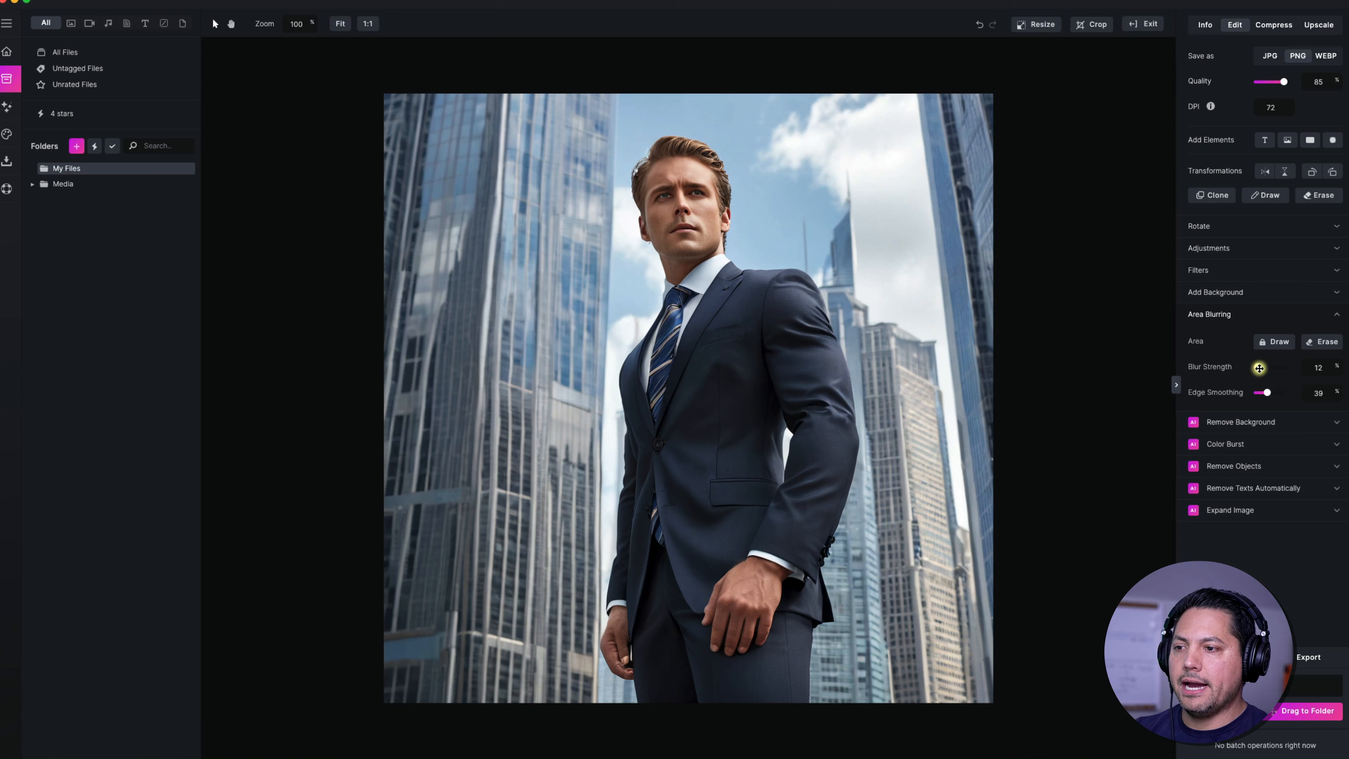
pyautogui.moveTo(1262, 368); pyautogui.dragTo(1262, 369)
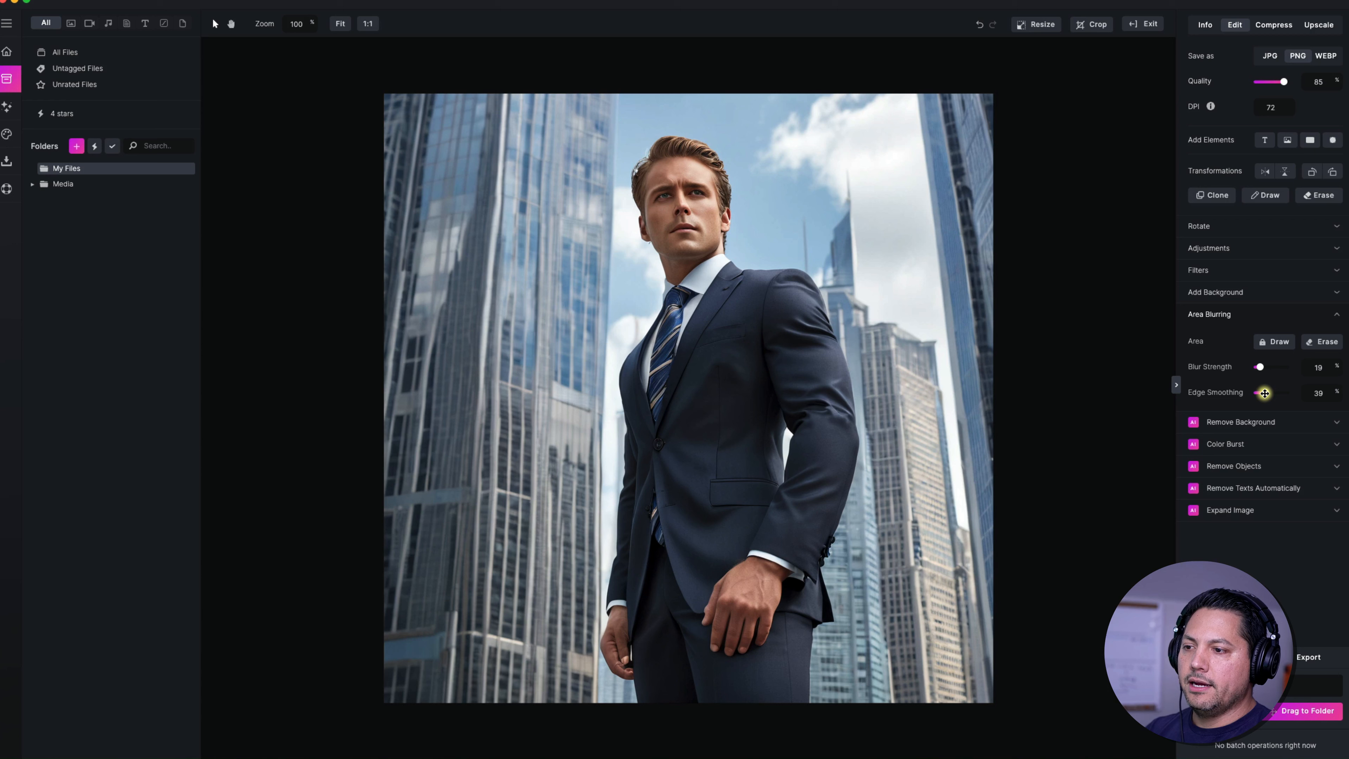
pyautogui.moveTo(1265, 393); pyautogui.dragTo(1263, 393)
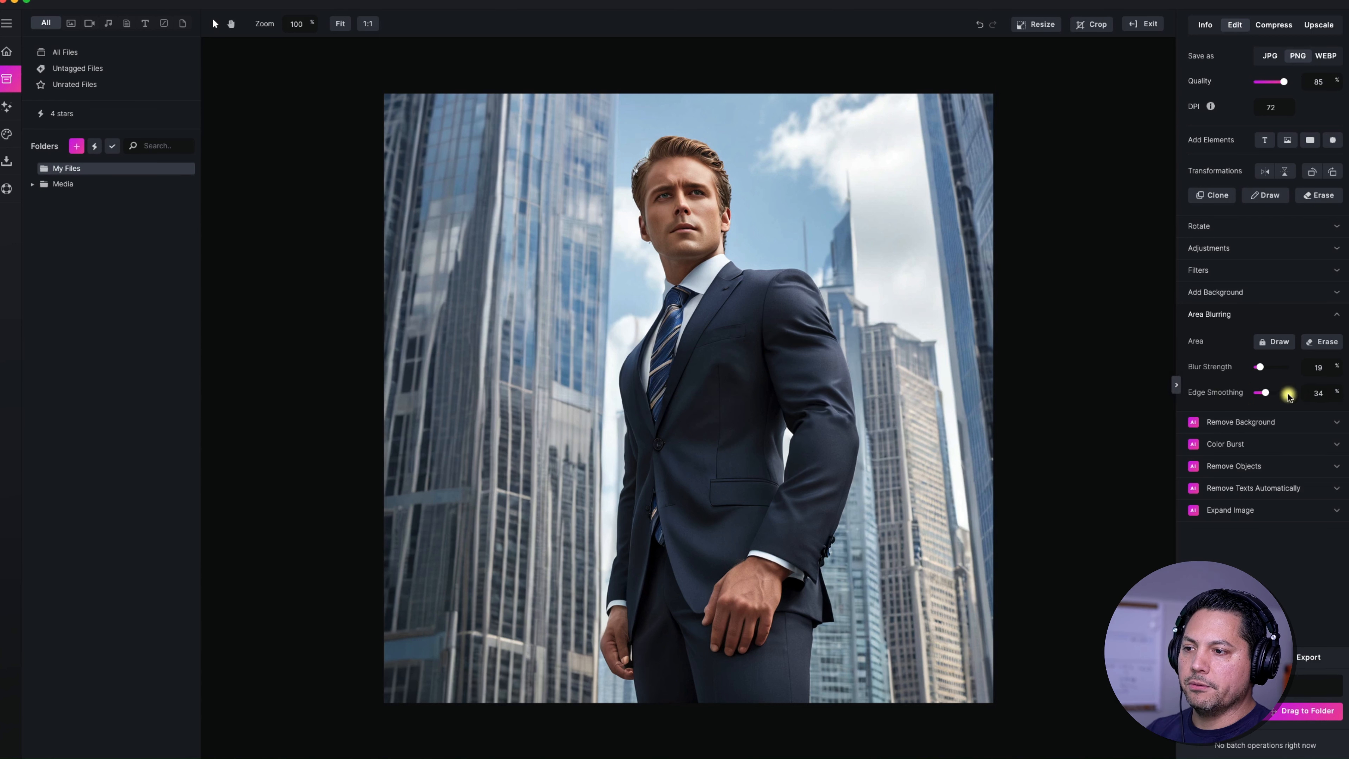
pyautogui.click(1267, 391)
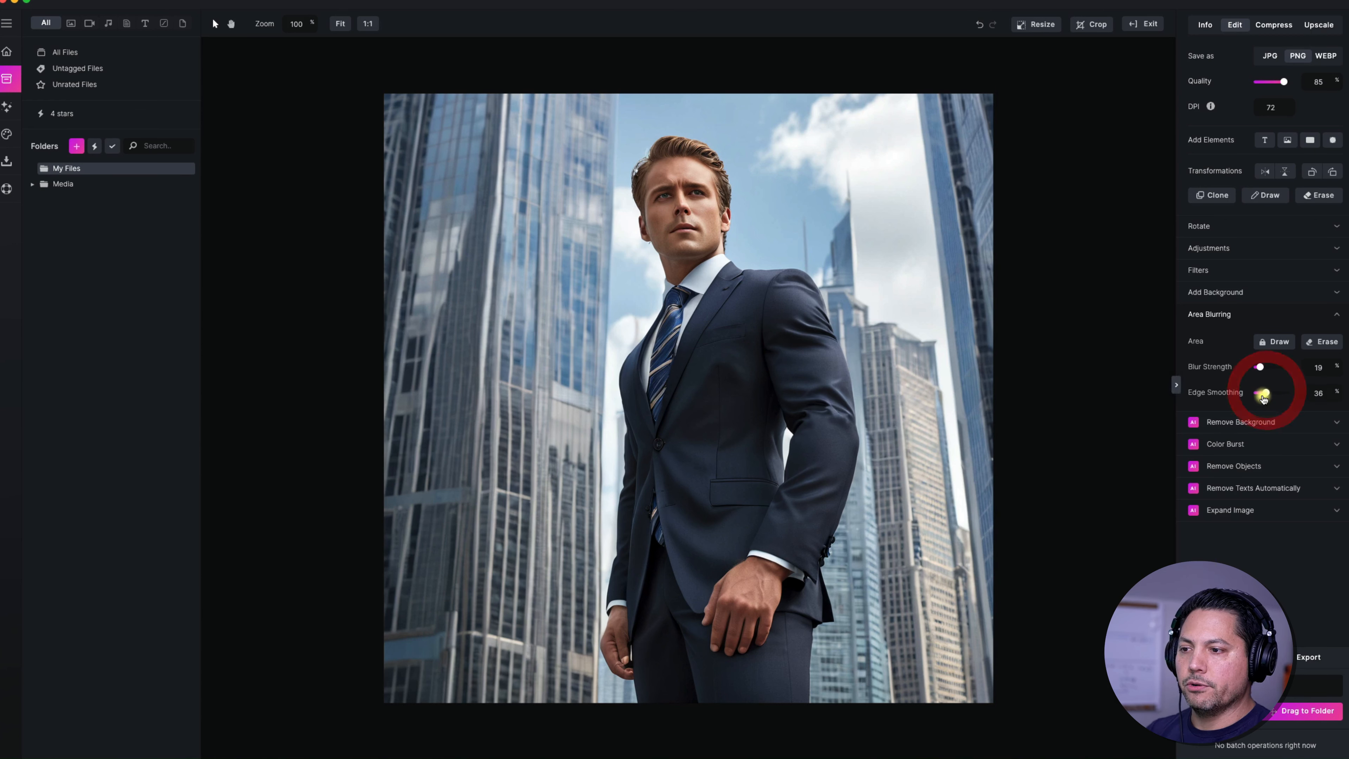
# Step: Paint a blur mask over the man's head with a 45 px shape size and apply the blur
pyautogui.click(1281, 342)
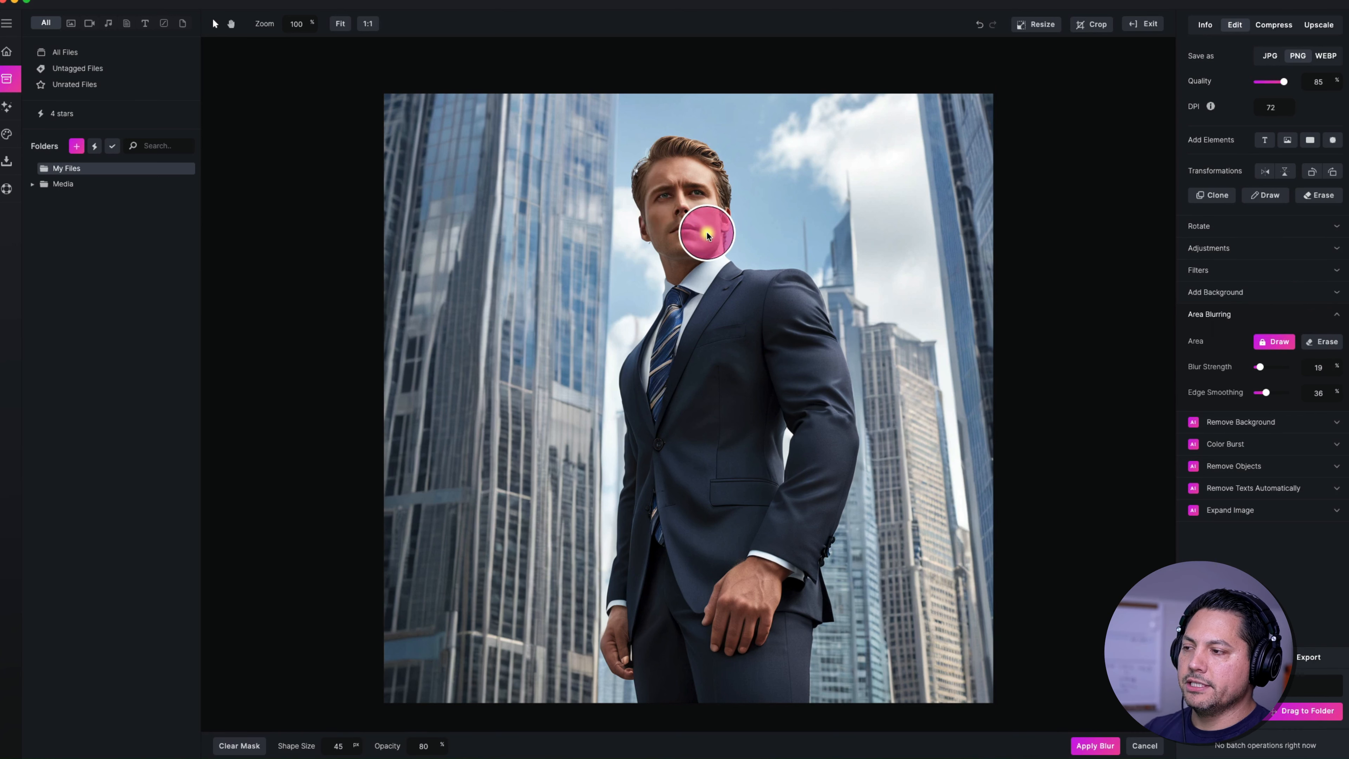
pyautogui.moveTo(708, 232); pyautogui.dragTo(699, 163)
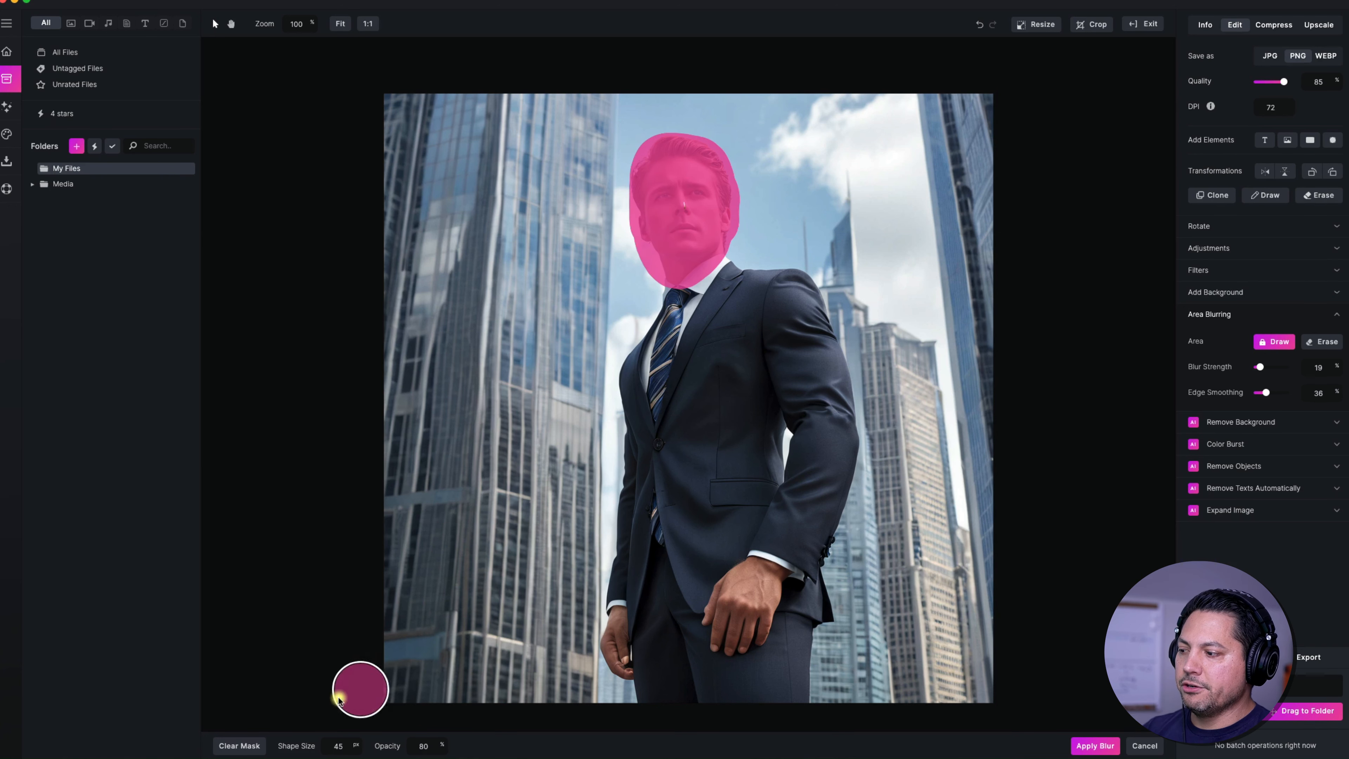
pyautogui.doubleClick(338, 747)
pyautogui.press('BackSpace')
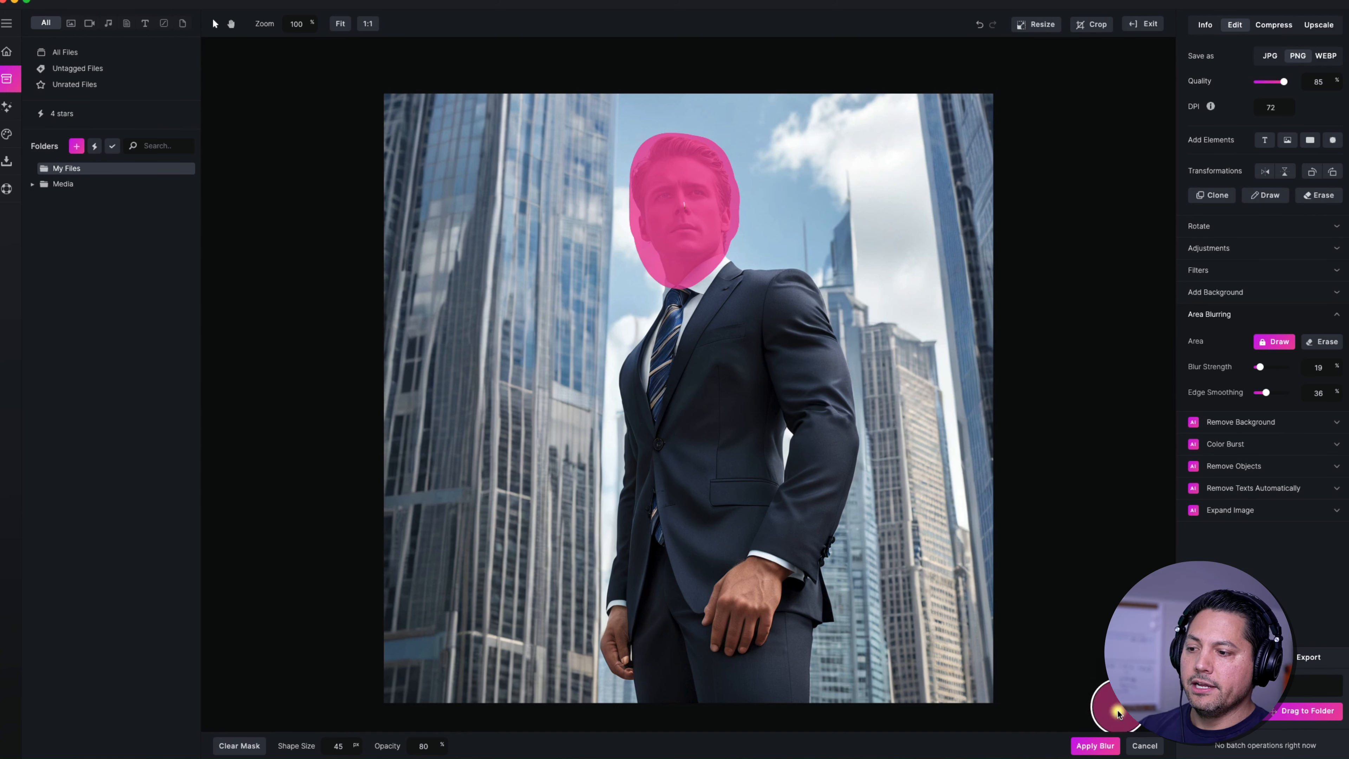
pyautogui.click(1096, 745)
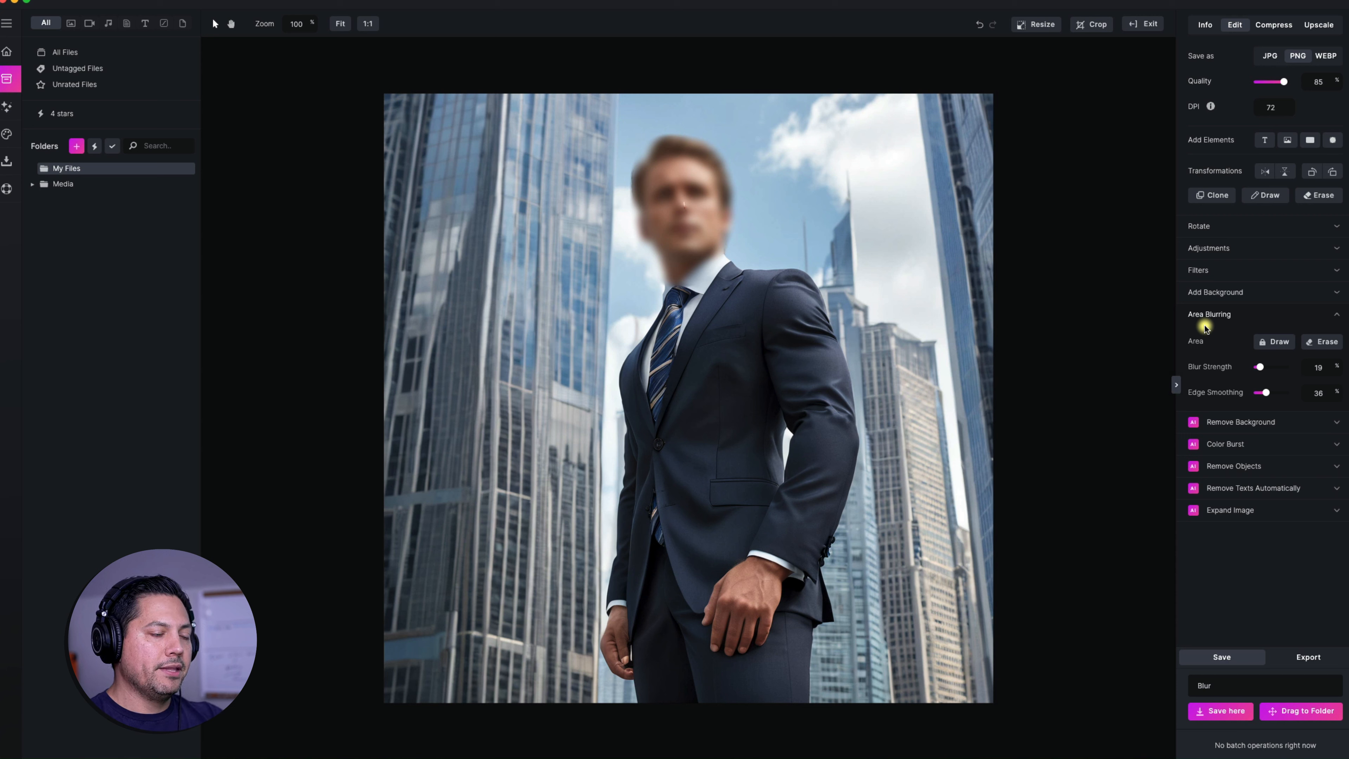
# Step: Check the export option, name the blurred portrait "Blur 1", and save it to the Media folder
pyautogui.click(1314, 658)
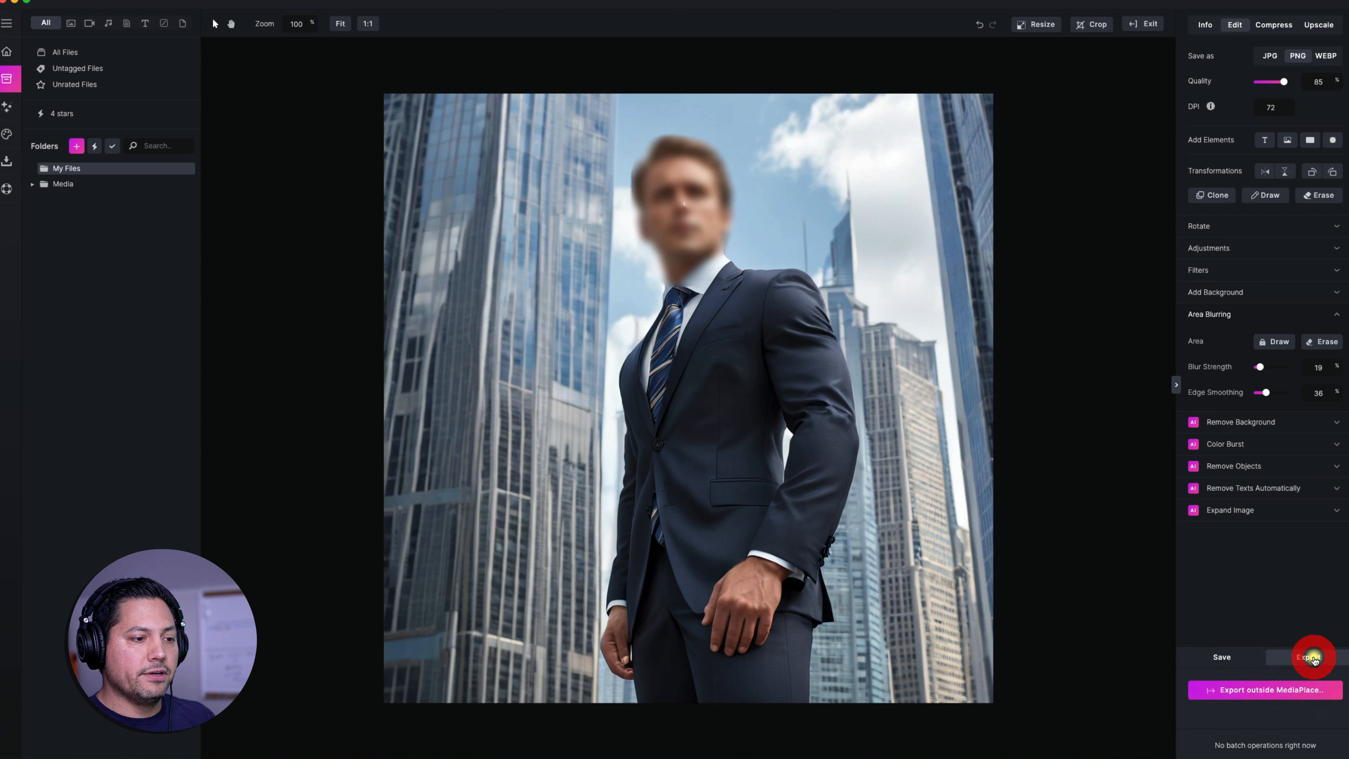
pyautogui.click(1227, 659)
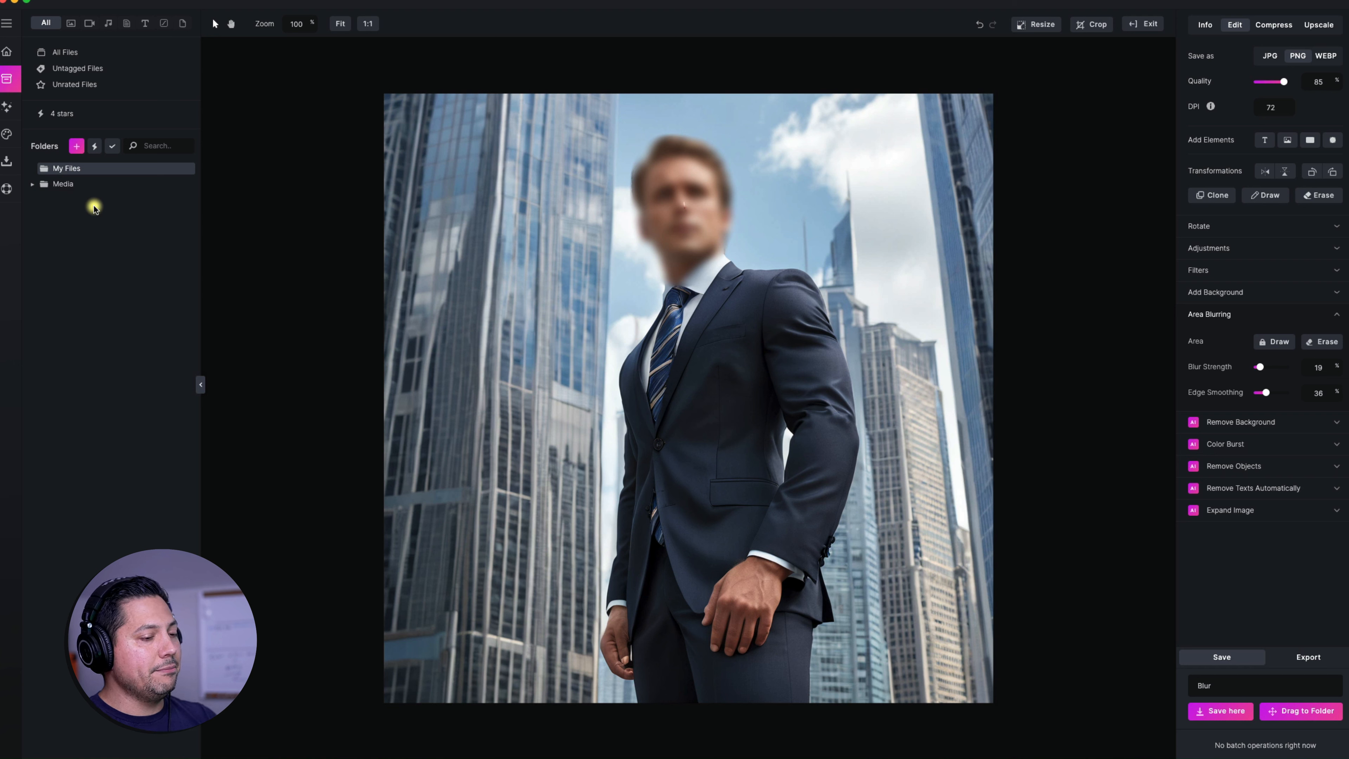
pyautogui.click(1223, 685)
pyautogui.write('1')
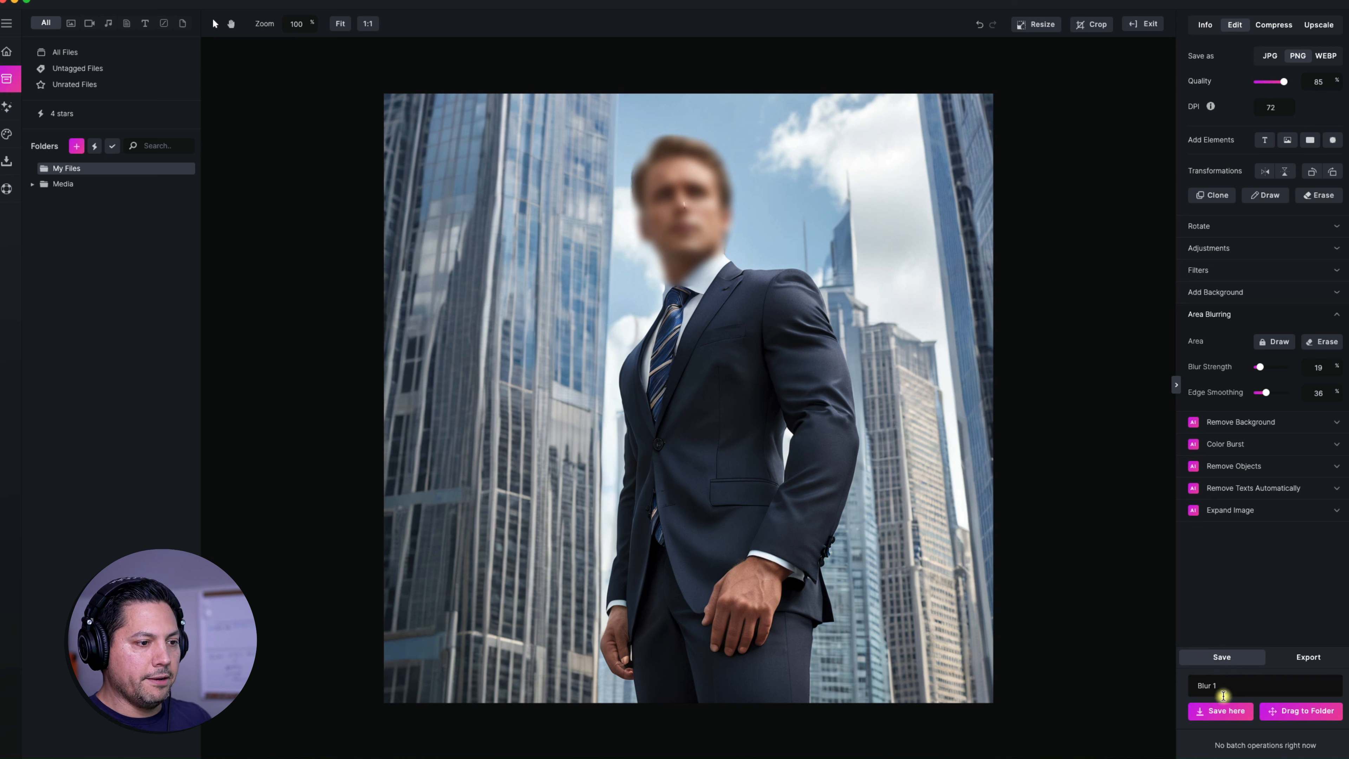
pyautogui.click(1218, 719)
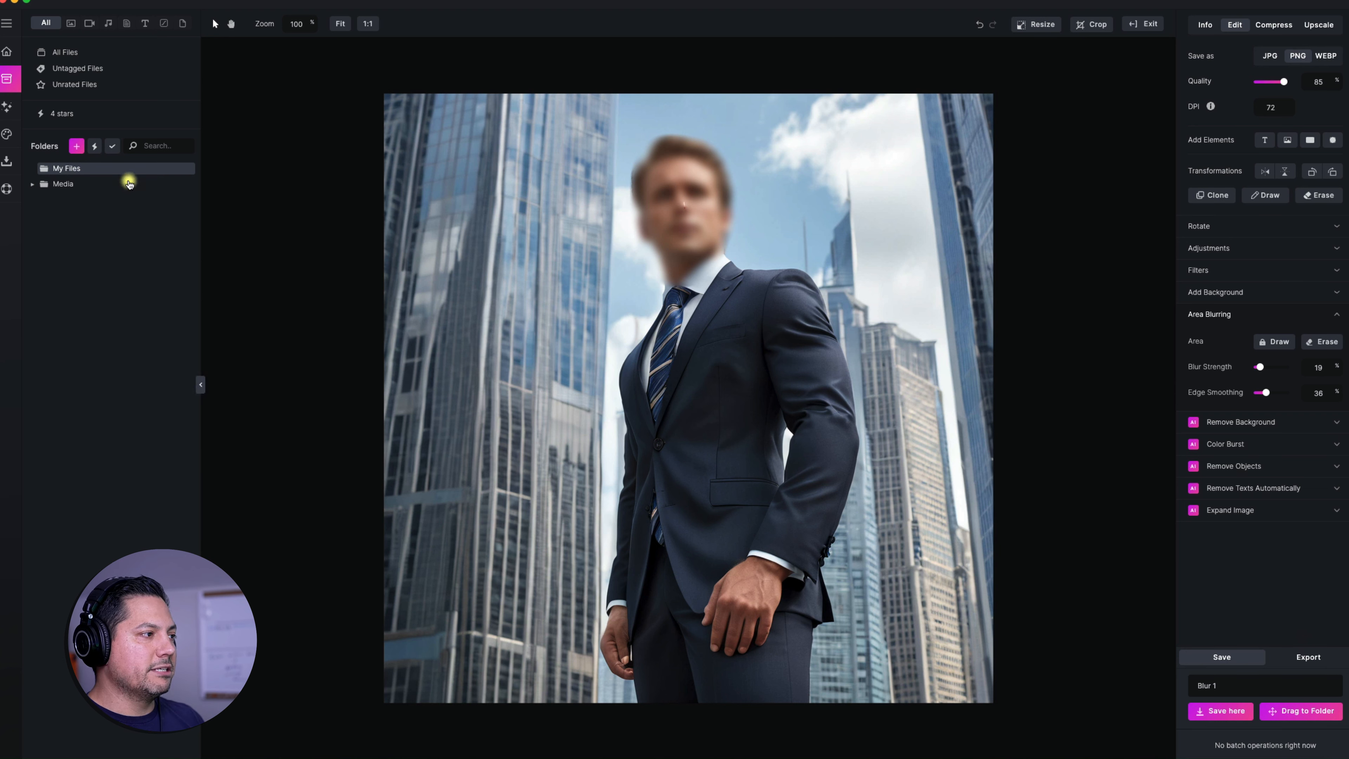
pyautogui.moveTo(1315, 711); pyautogui.dragTo(63, 185)
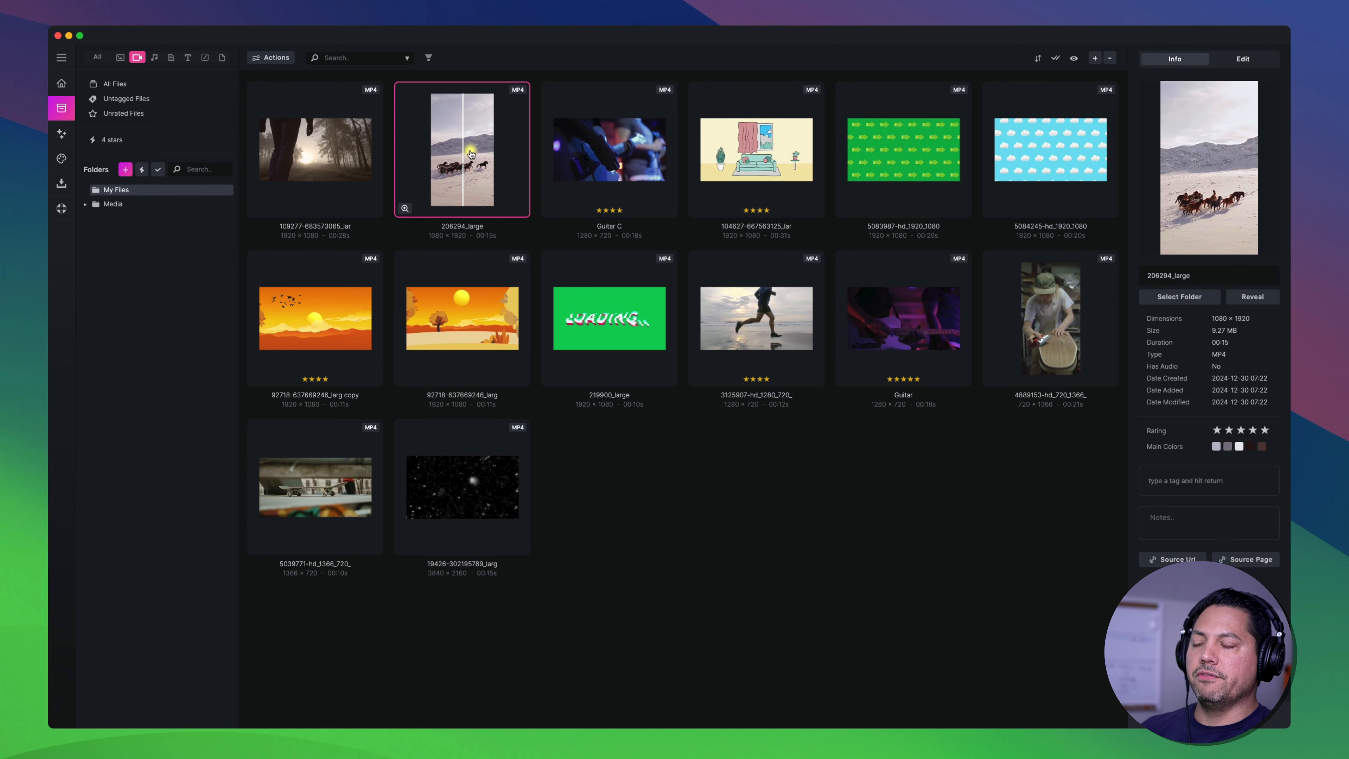
# Step: Open the 206294_large video for editing, preview its playback, and jump to its end and back to its start
pyautogui.doubleClick(469, 154)
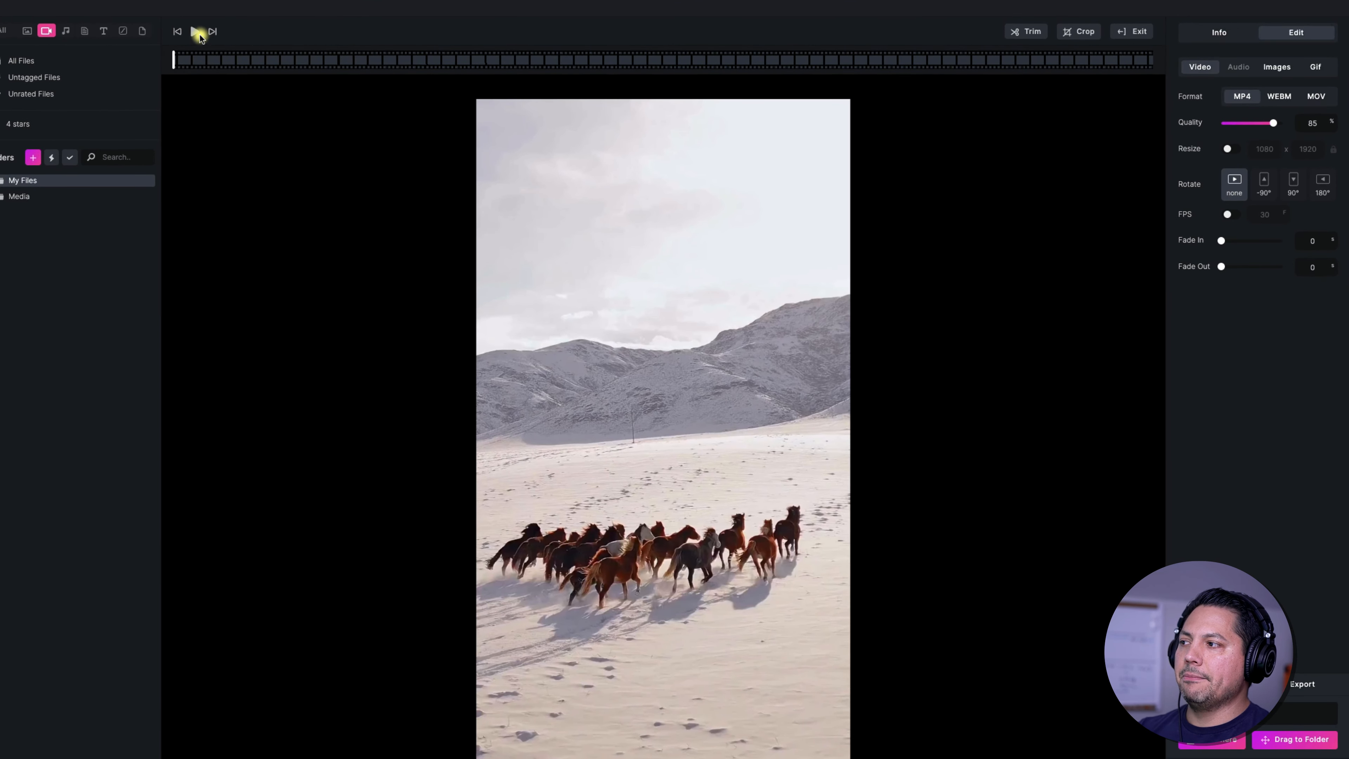
pyautogui.click(198, 32)
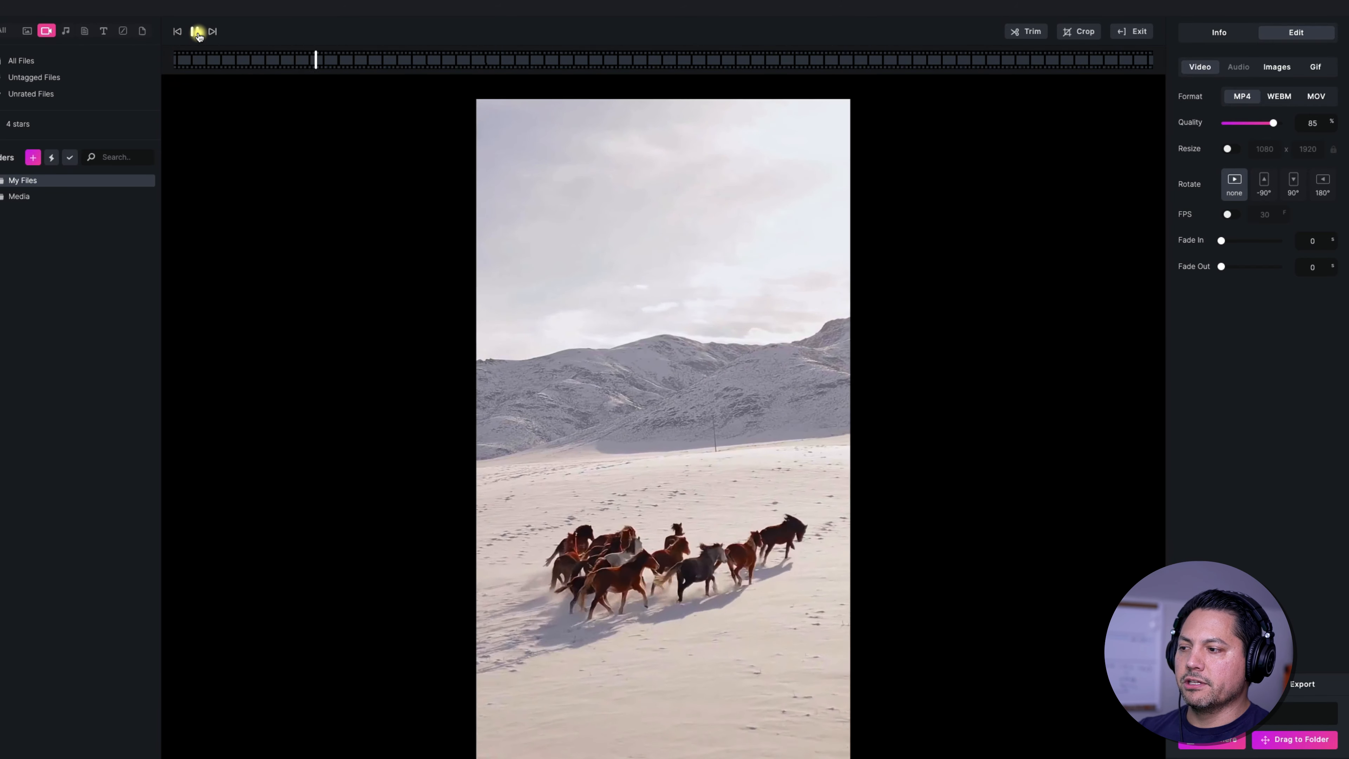
pyautogui.click(196, 32)
pyautogui.click(179, 32)
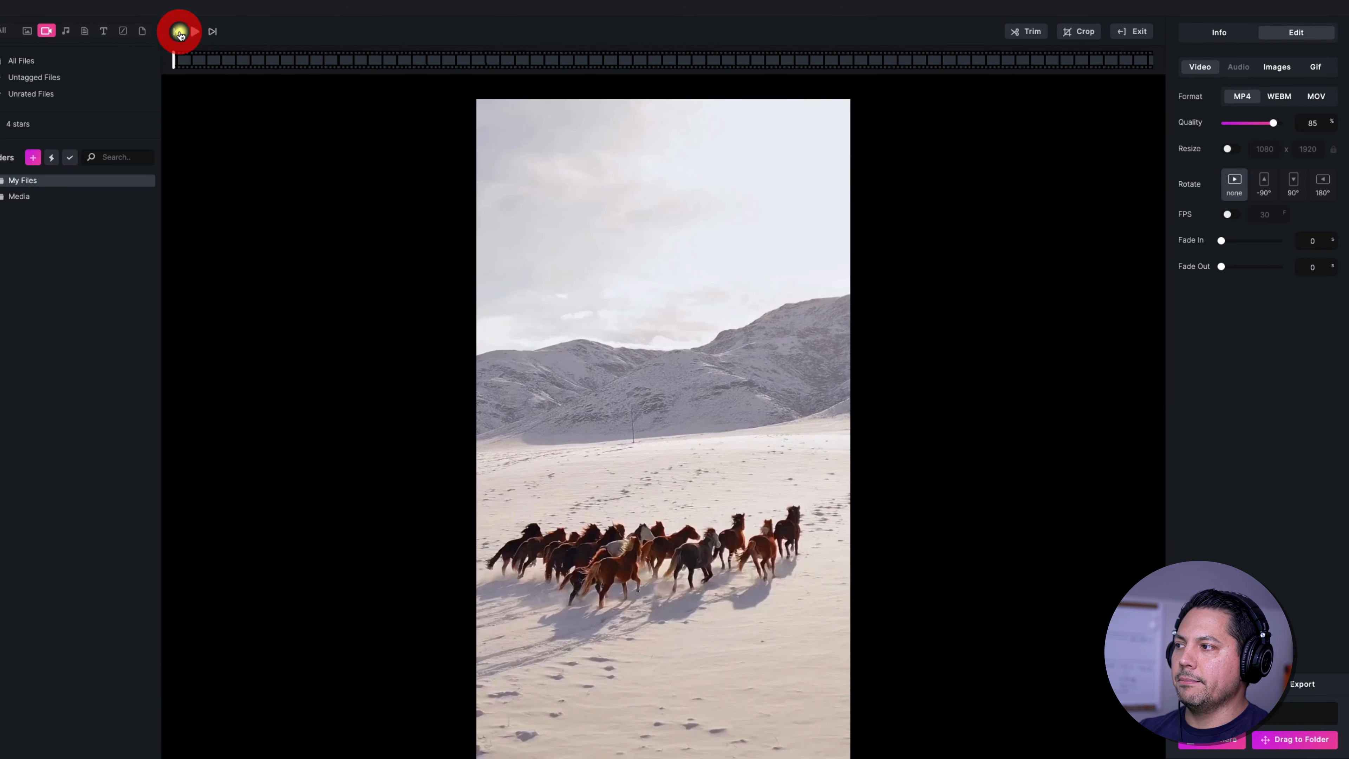
pyautogui.click(214, 32)
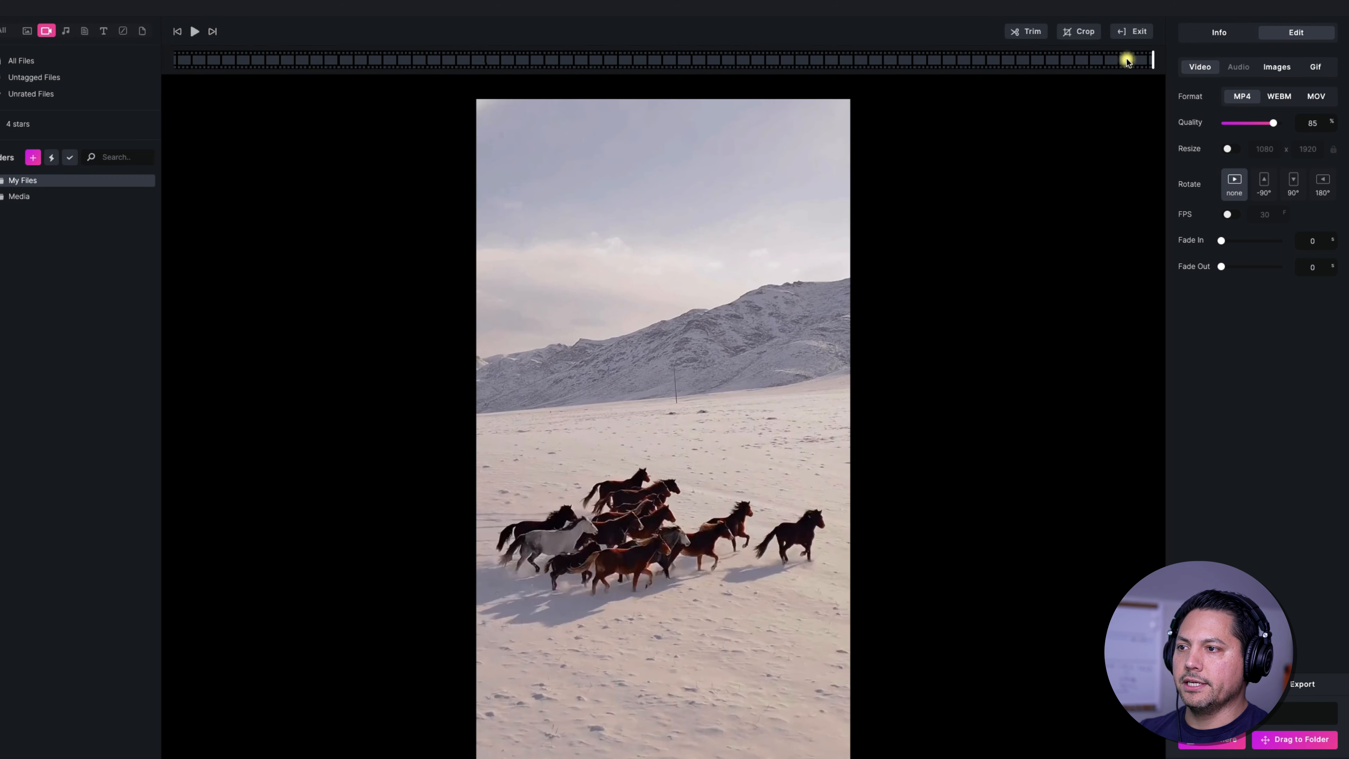
pyautogui.click(177, 31)
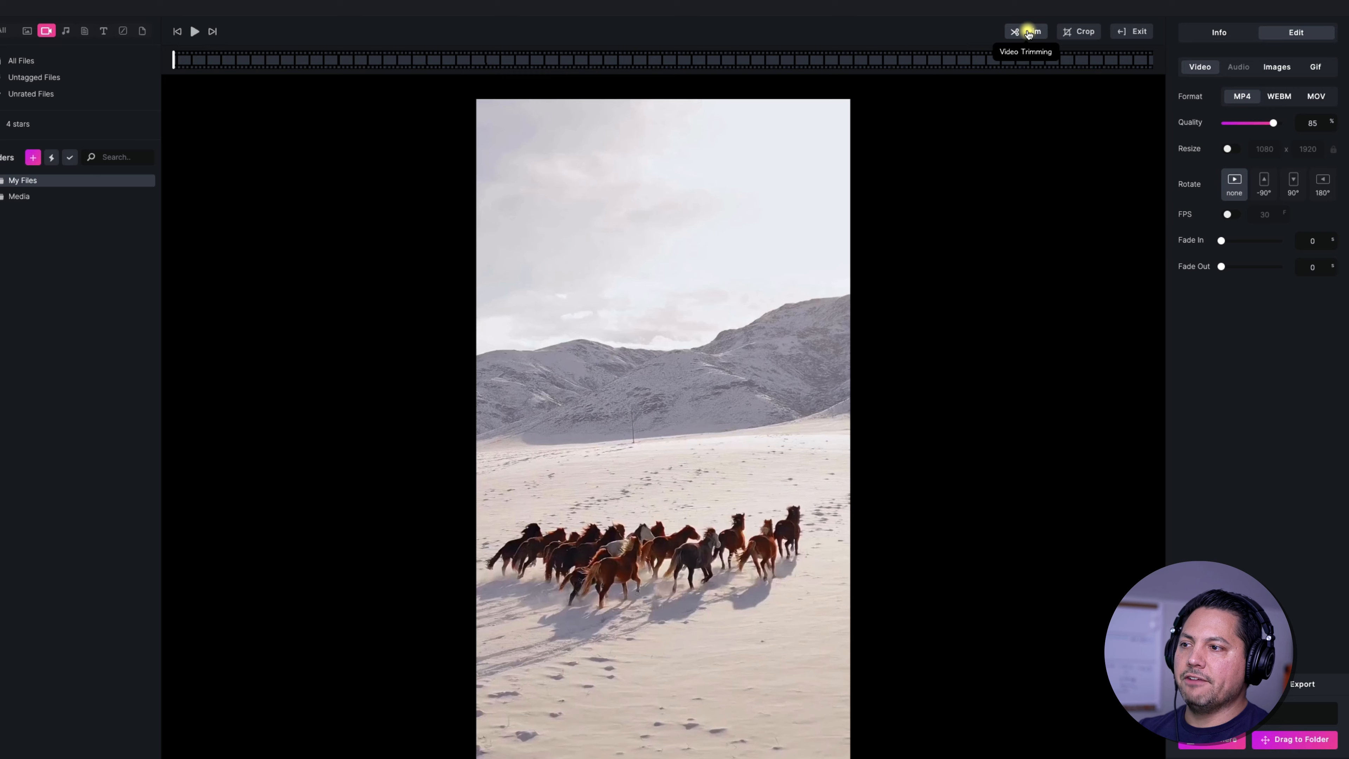
# Step: Enable trimming on the horse video and set the trimmed range from 3.72 to 6.72 seconds
pyautogui.click(1028, 34)
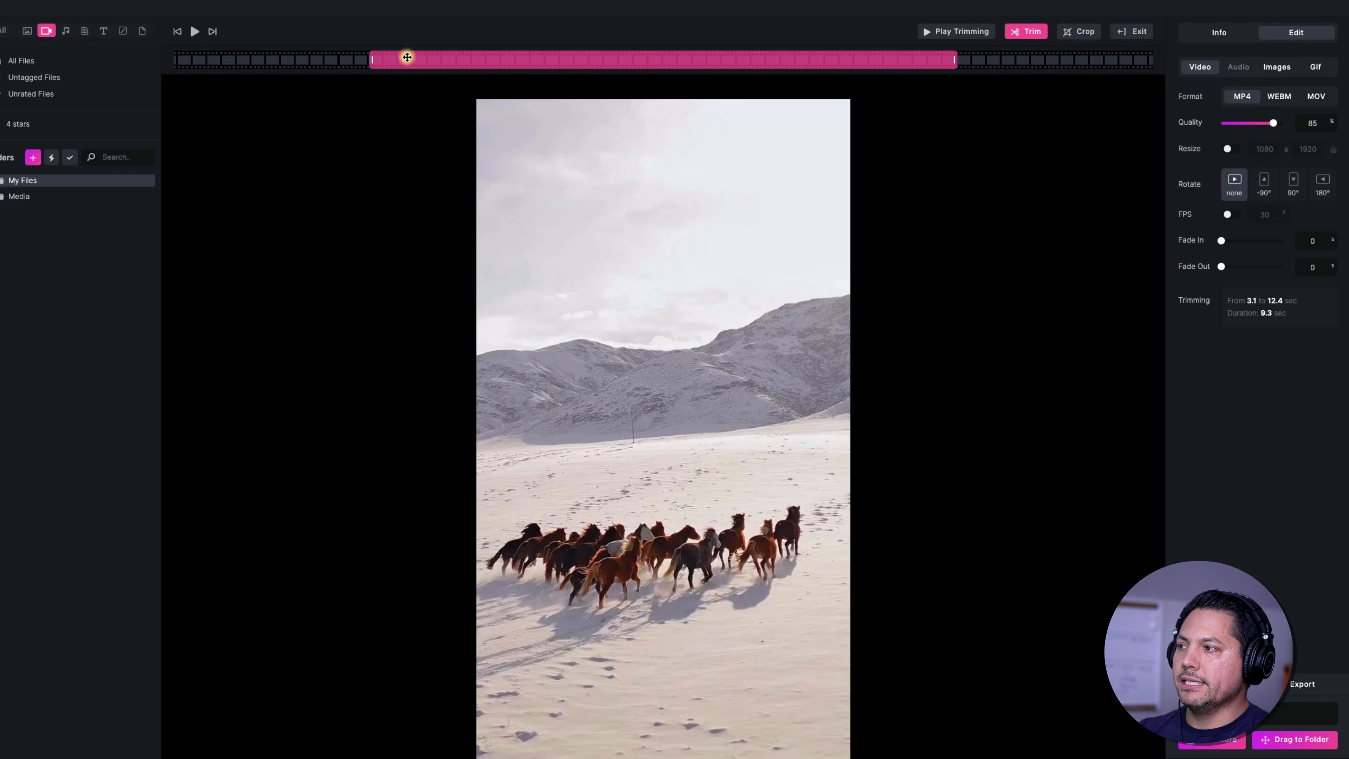
pyautogui.moveTo(367, 58); pyautogui.dragTo(404, 60)
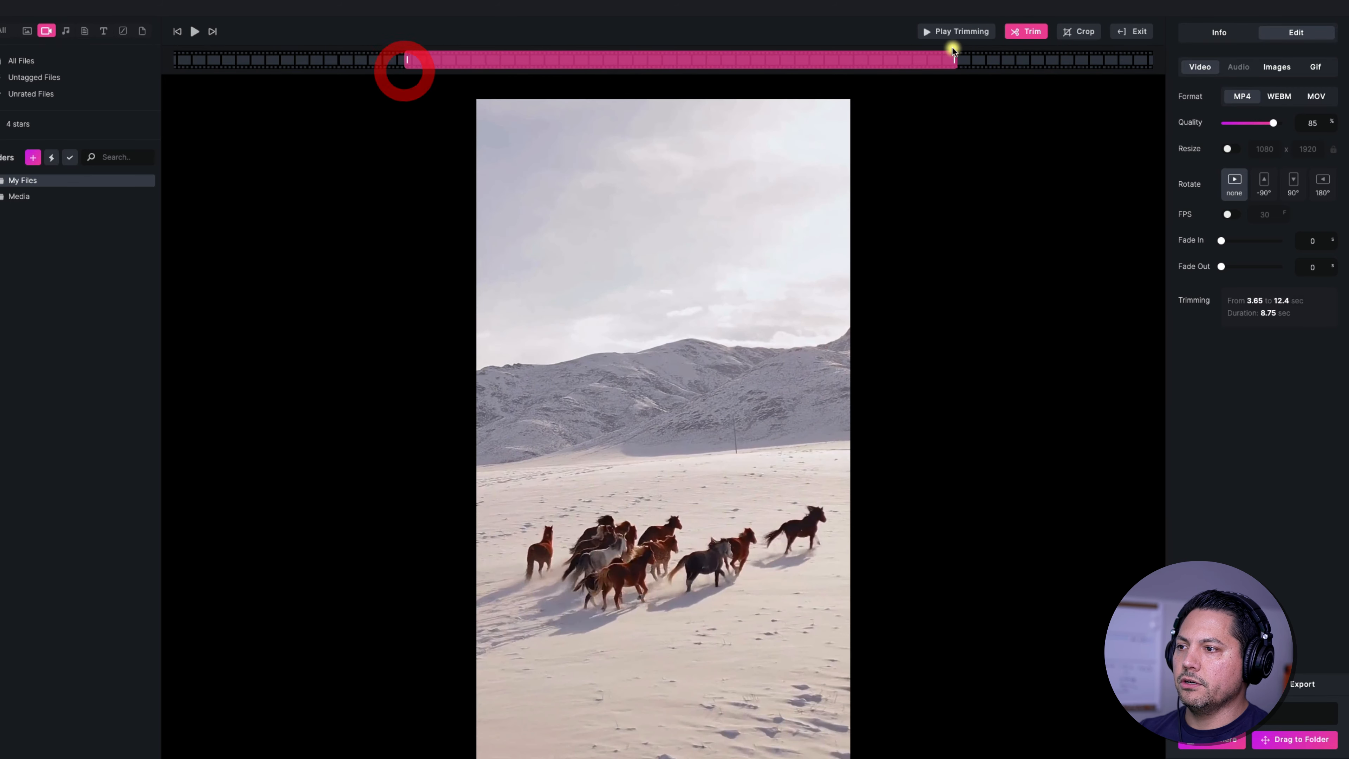
pyautogui.moveTo(953, 55); pyautogui.dragTo(908, 67)
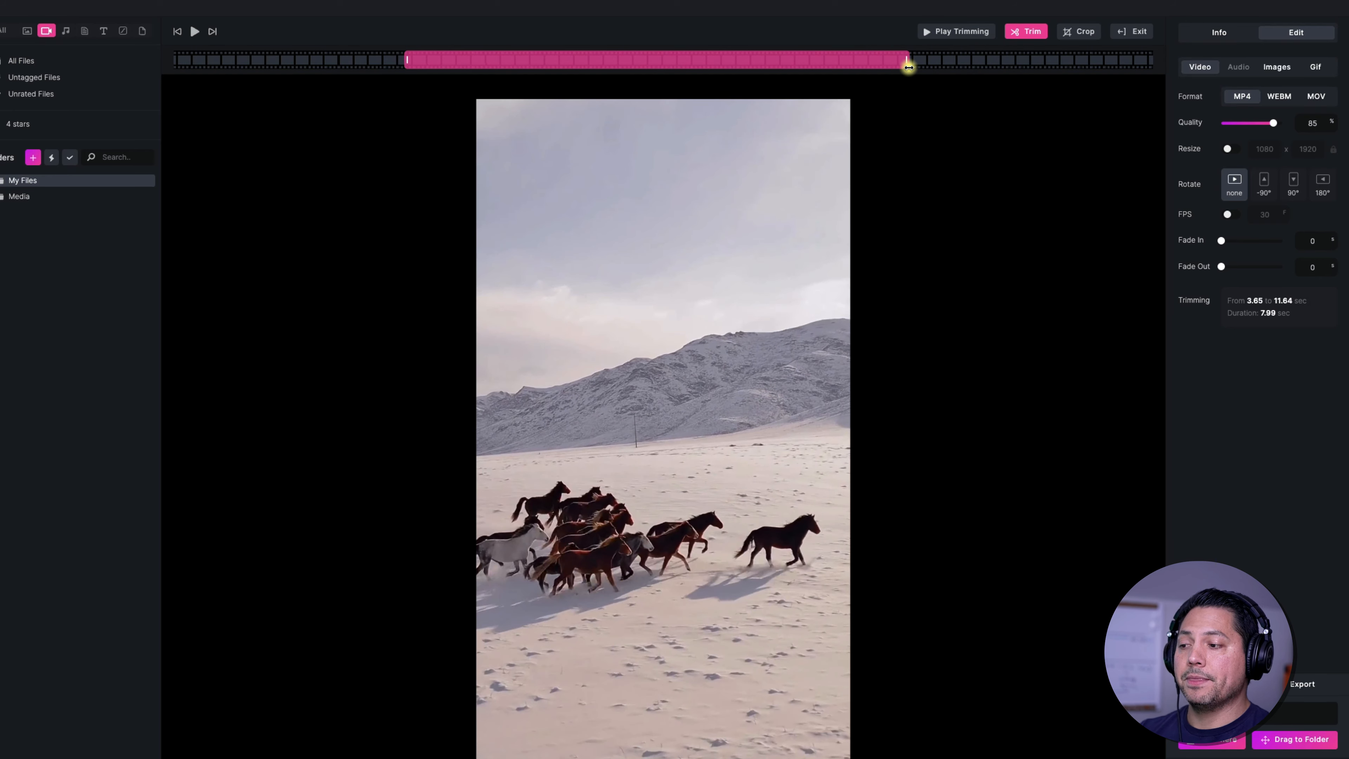
pyautogui.moveTo(689, 61)
pyautogui.mouseDown()
pyautogui.moveTo(735, 61)
pyautogui.moveTo(670, 65)
pyautogui.moveTo(693, 60)
pyautogui.mouseUp()
pyautogui.moveTo(909, 60); pyautogui.dragTo(595, 59)
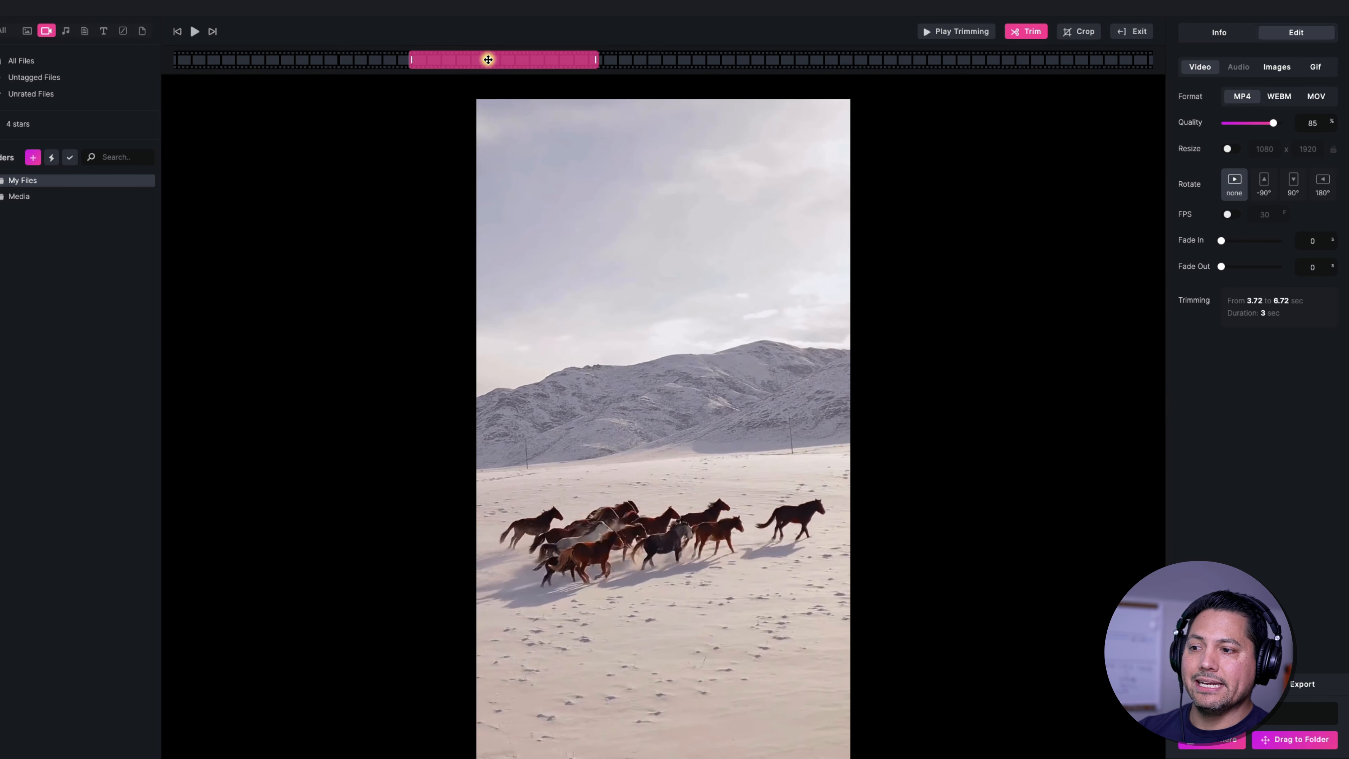
# Step: Move the 3-second trim range on the horse video so it runs from 4.93 to 7.94 seconds
pyautogui.moveTo(488, 60); pyautogui.dragTo(757, 87)
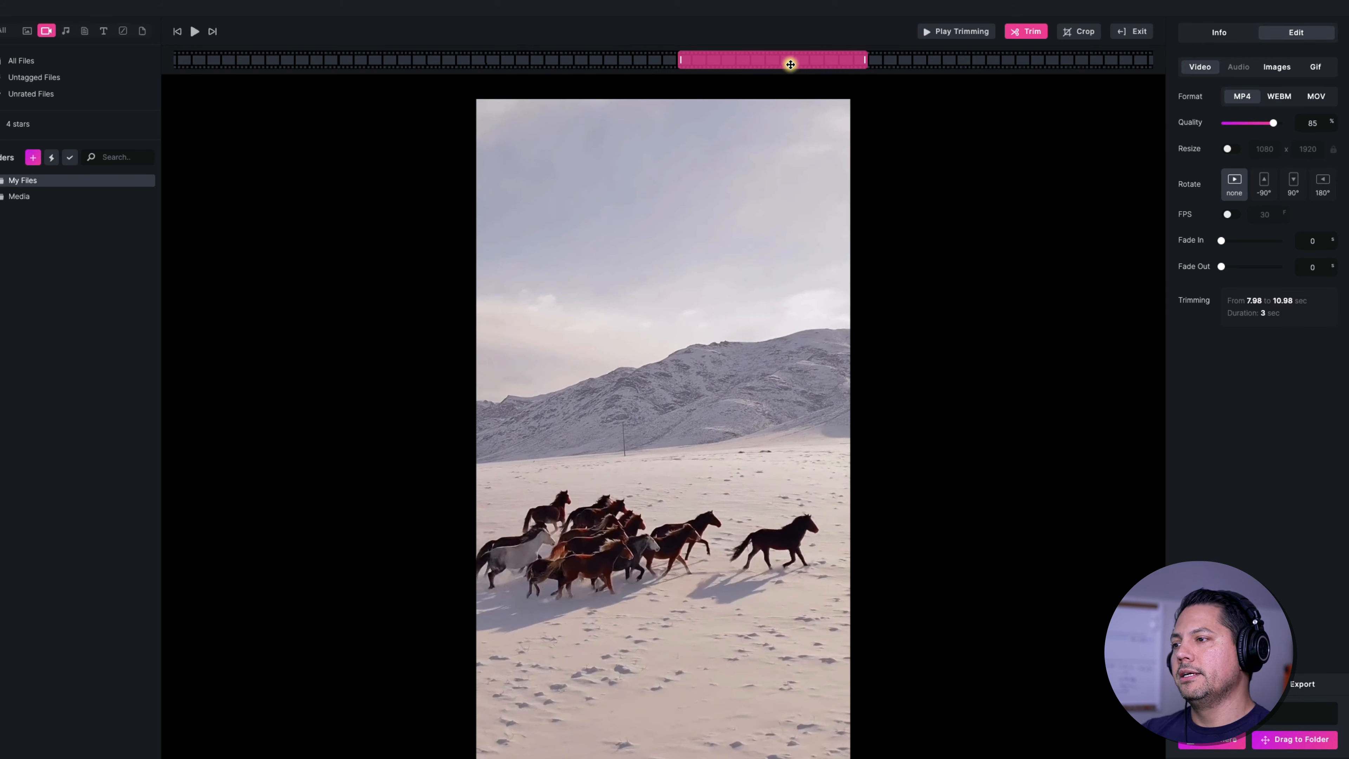
pyautogui.moveTo(790, 64); pyautogui.dragTo(579, 60)
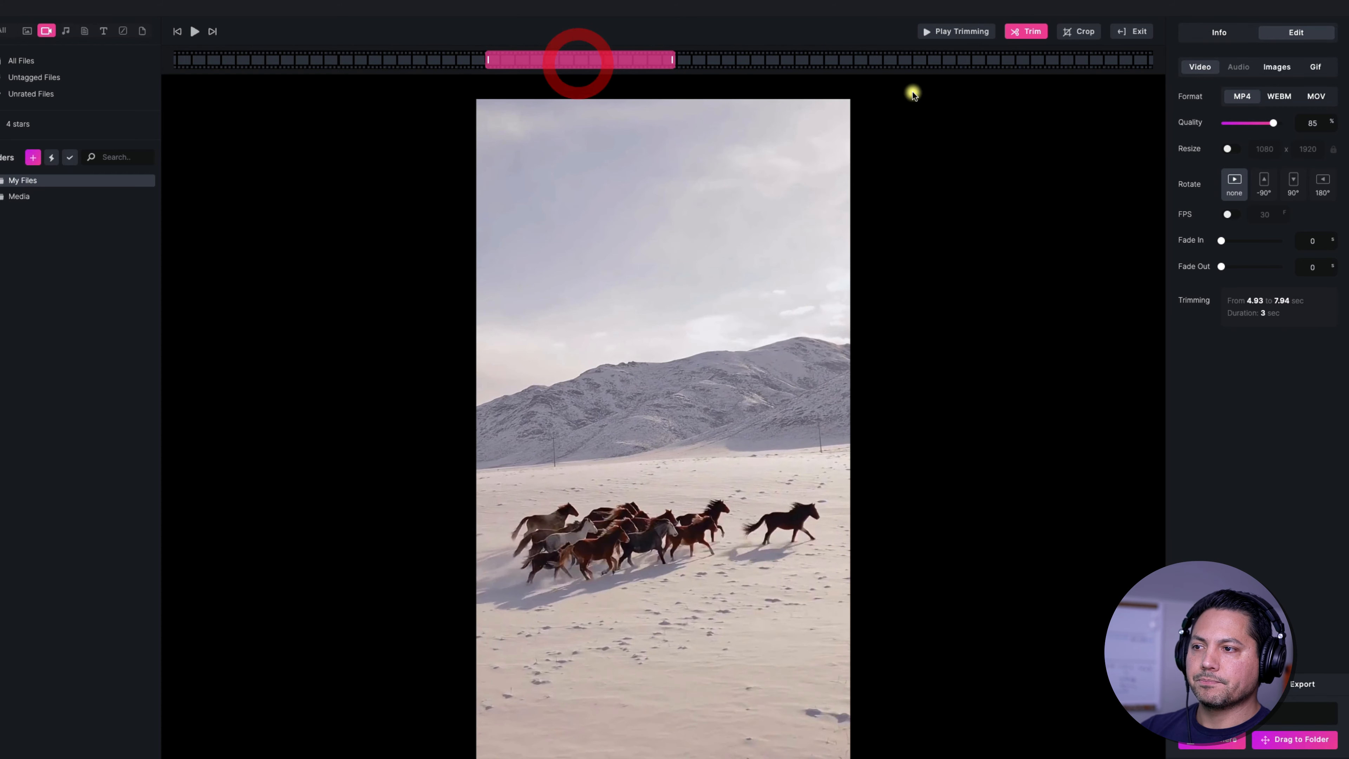
# Step: Try cropping the video and turn it off again, and try the WEBM and MOV formats before restoring MP4
pyautogui.click(1080, 35)
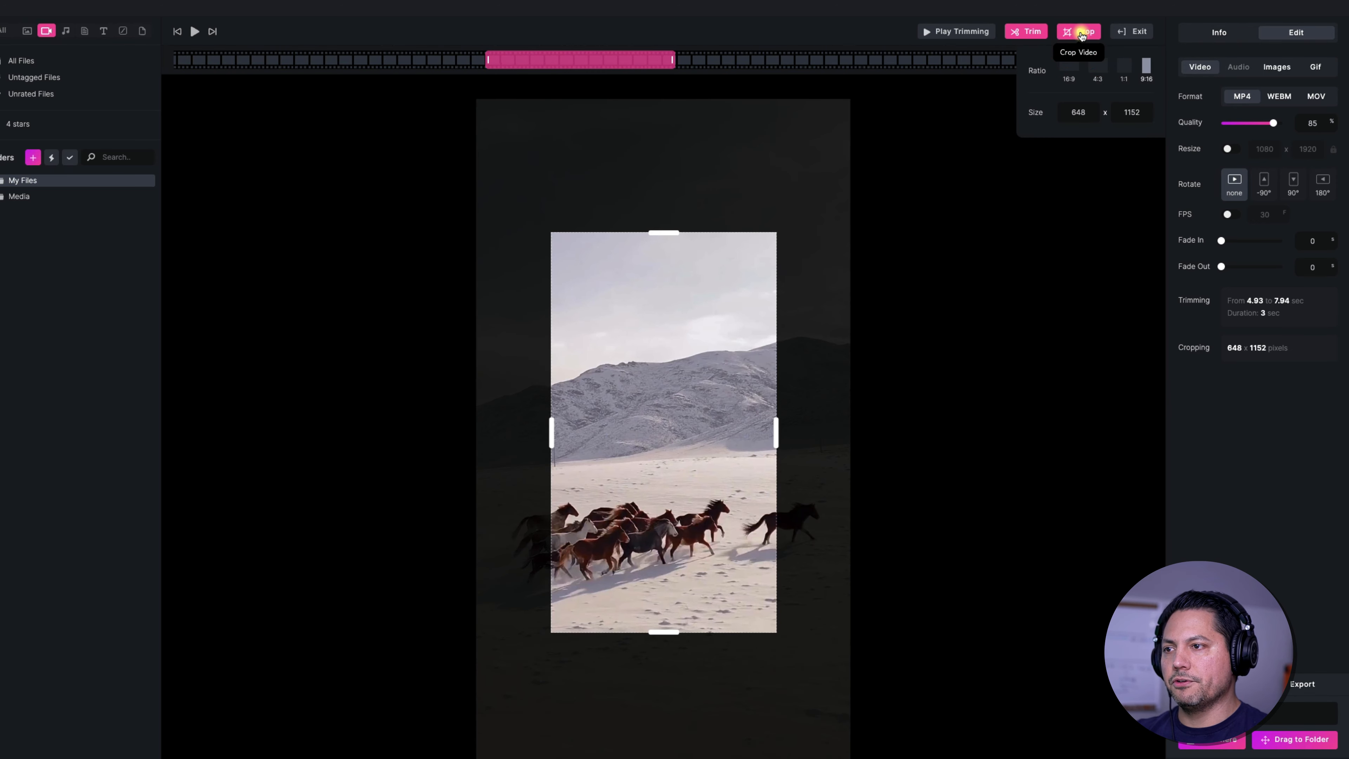
pyautogui.click(1078, 32)
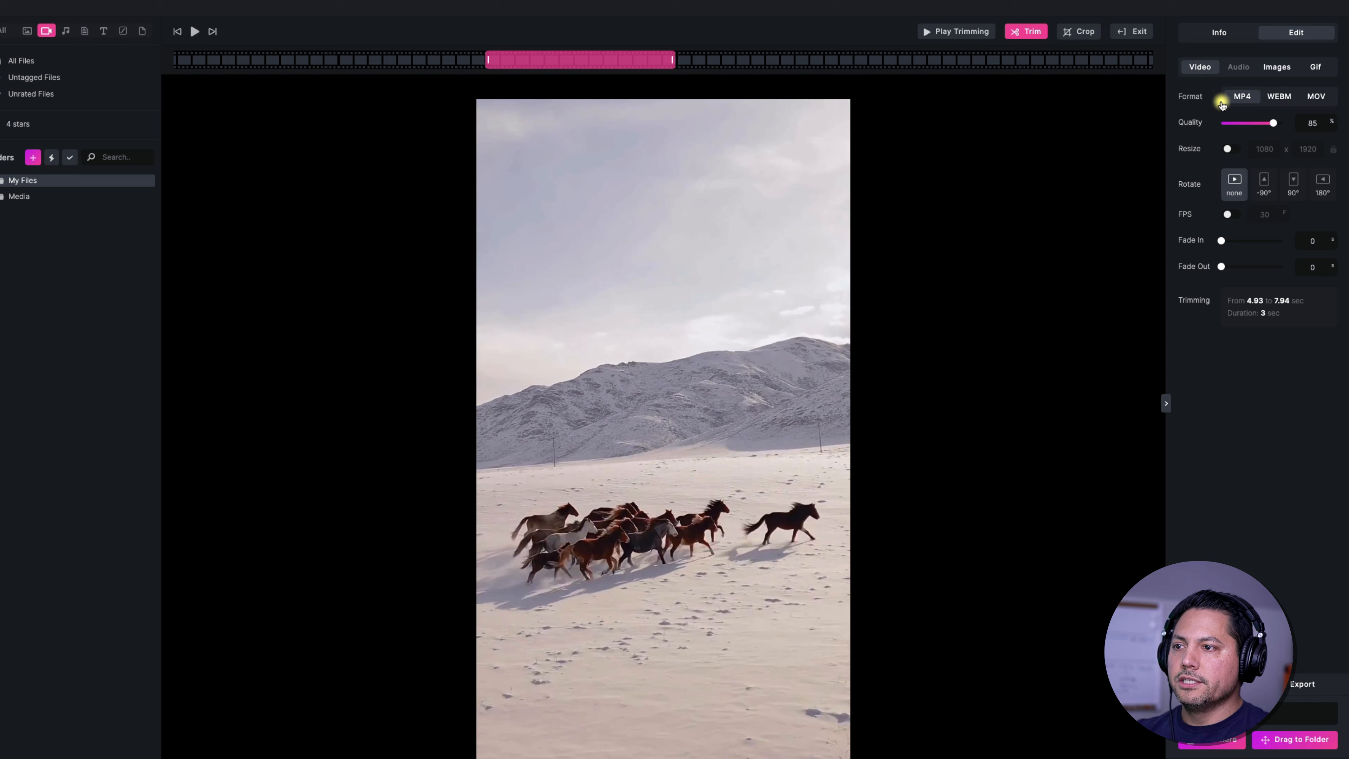
pyautogui.click(1278, 98)
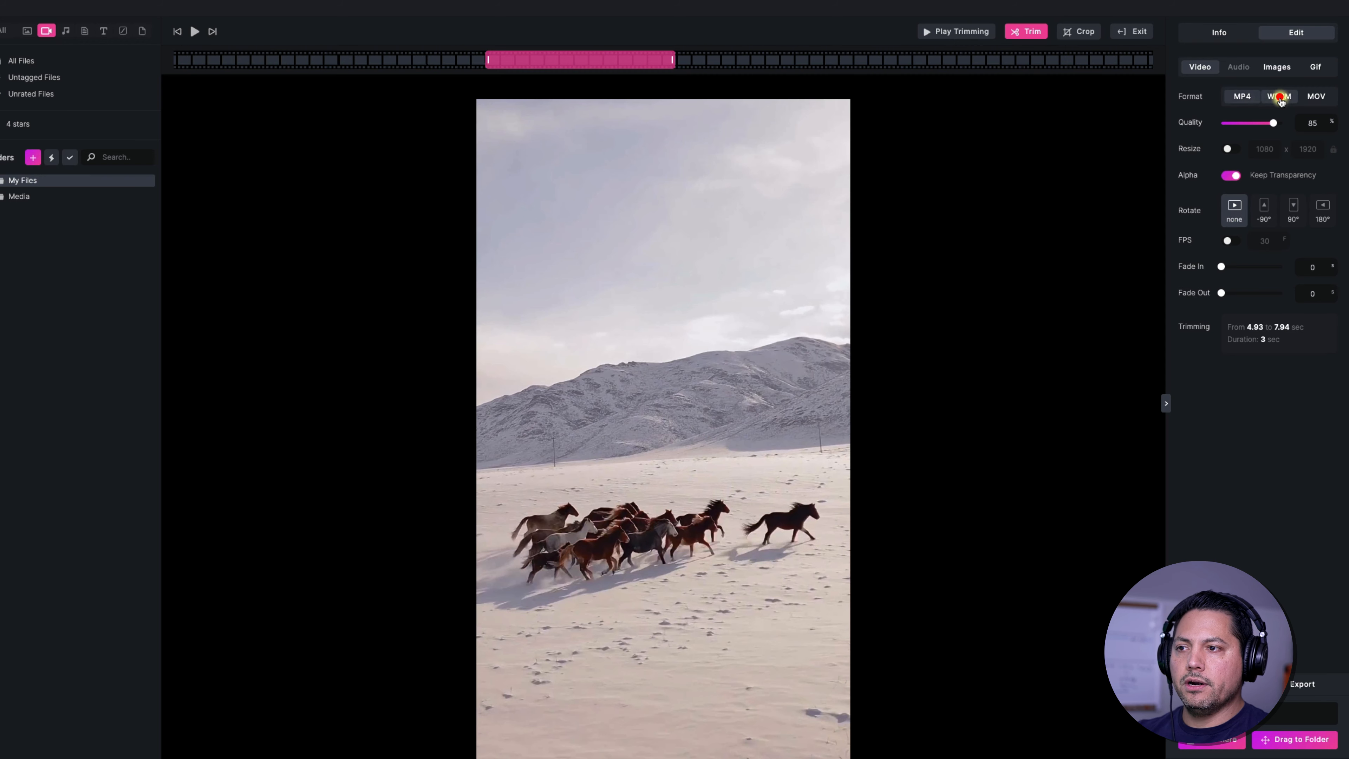
pyautogui.click(1316, 96)
pyautogui.click(1245, 97)
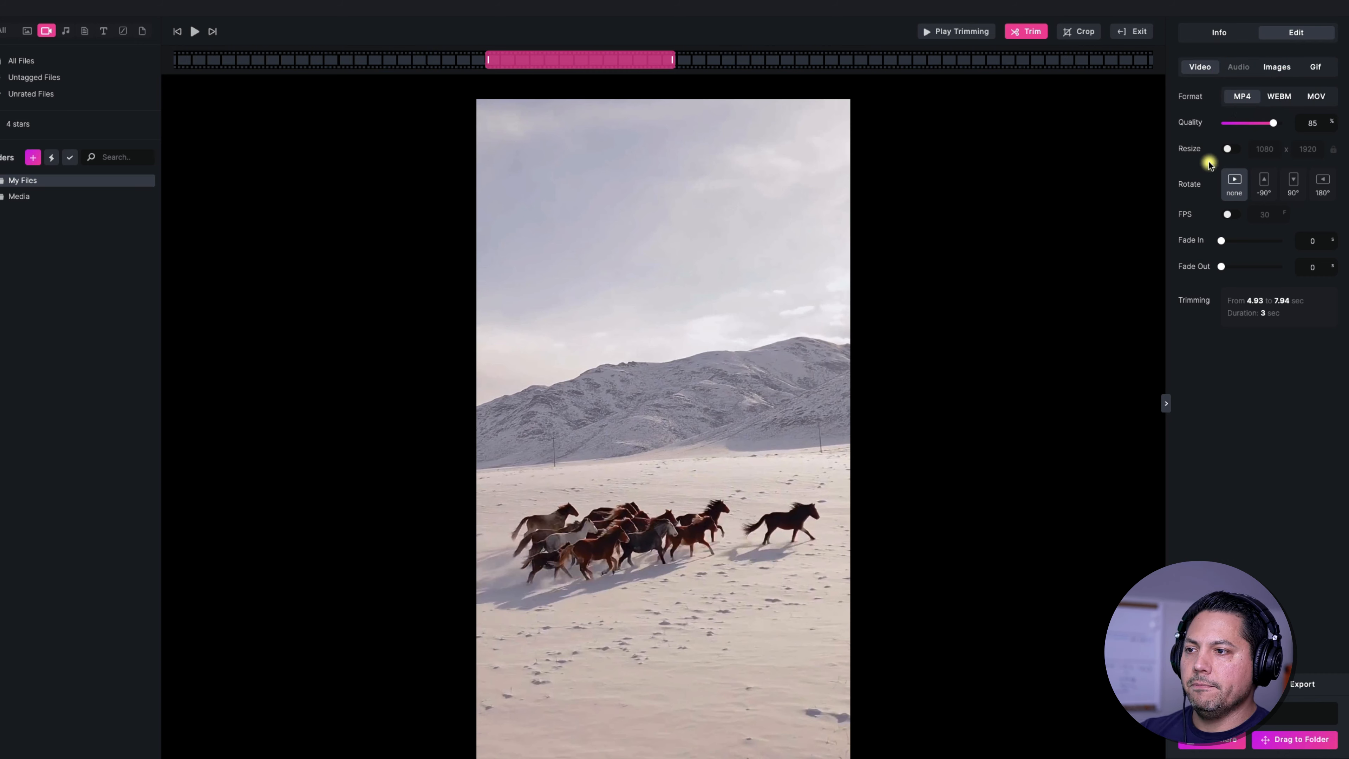
# Step: Try the resize option and turn it off, and try the -90° and 90° rotations before restoring no rotation
pyautogui.click(1230, 151)
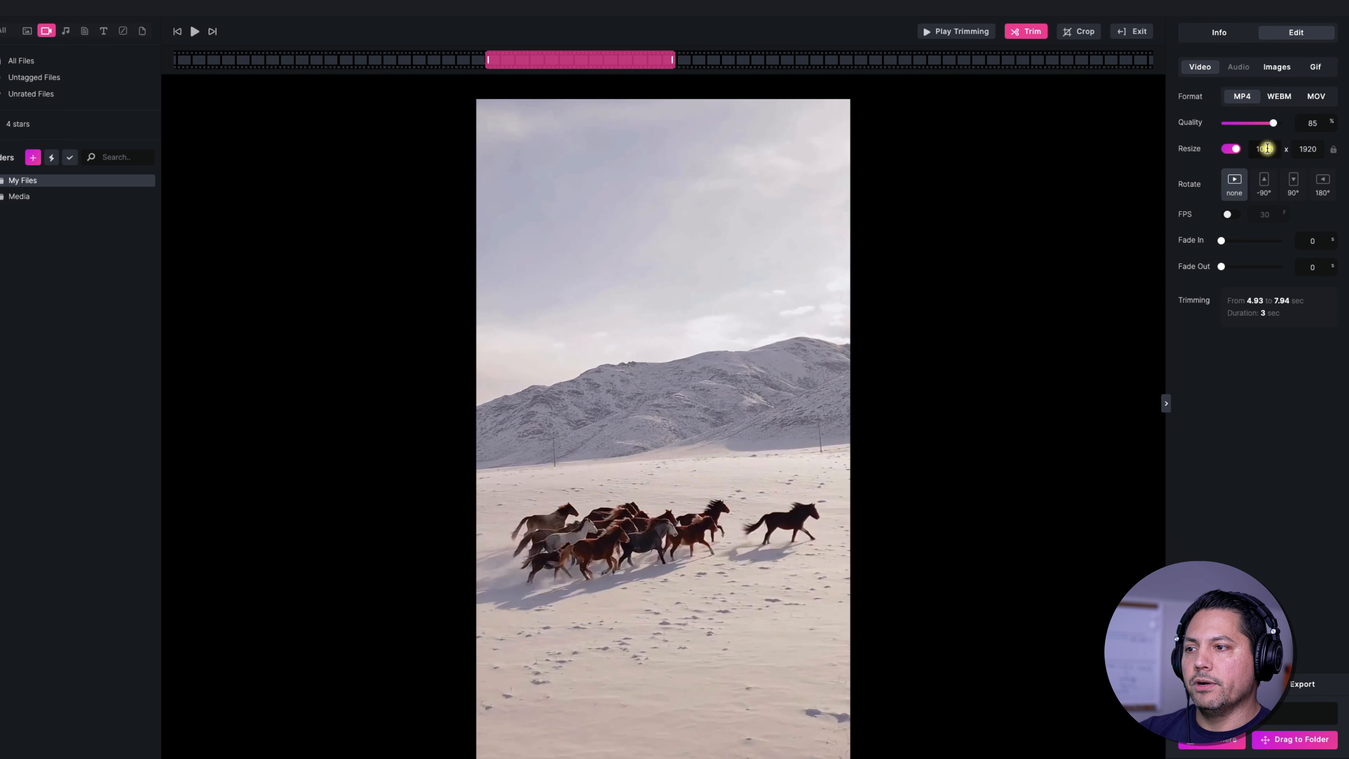
pyautogui.click(1229, 149)
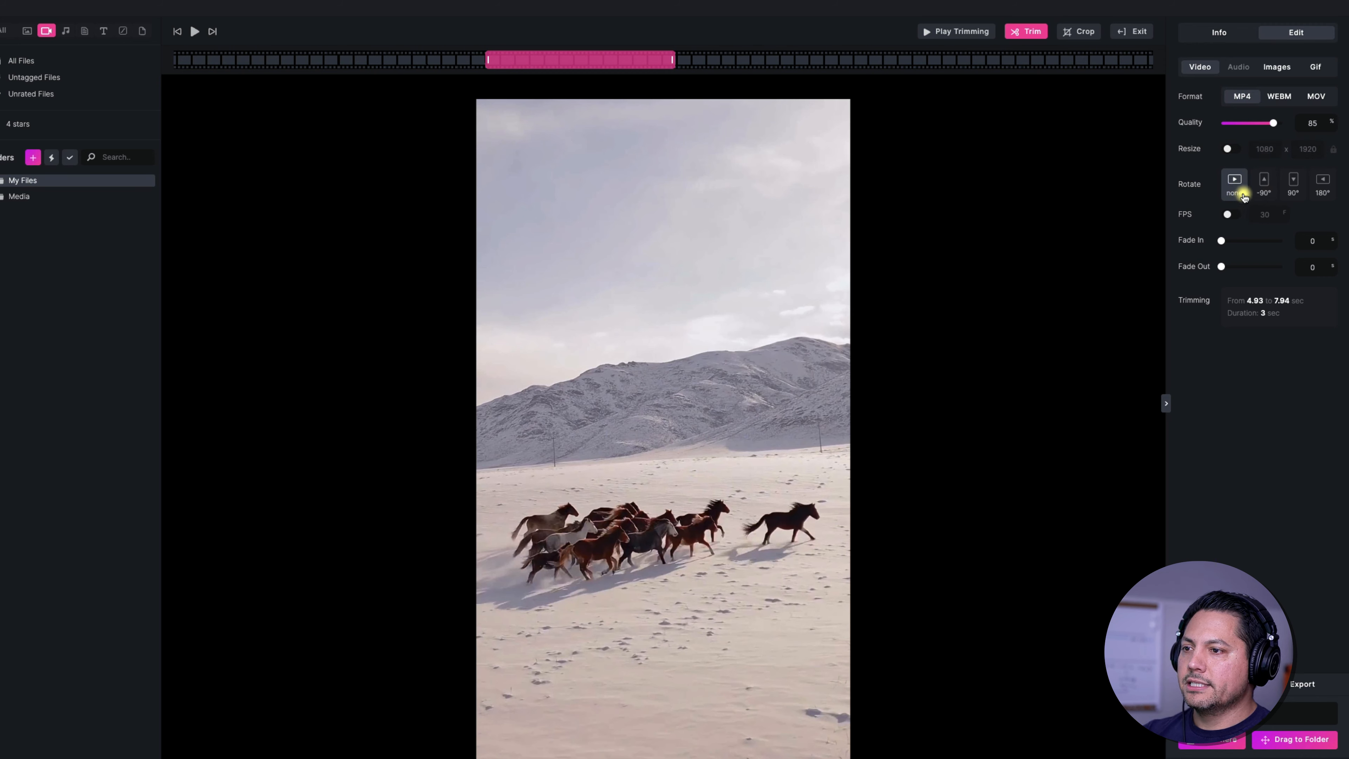
pyautogui.click(1266, 185)
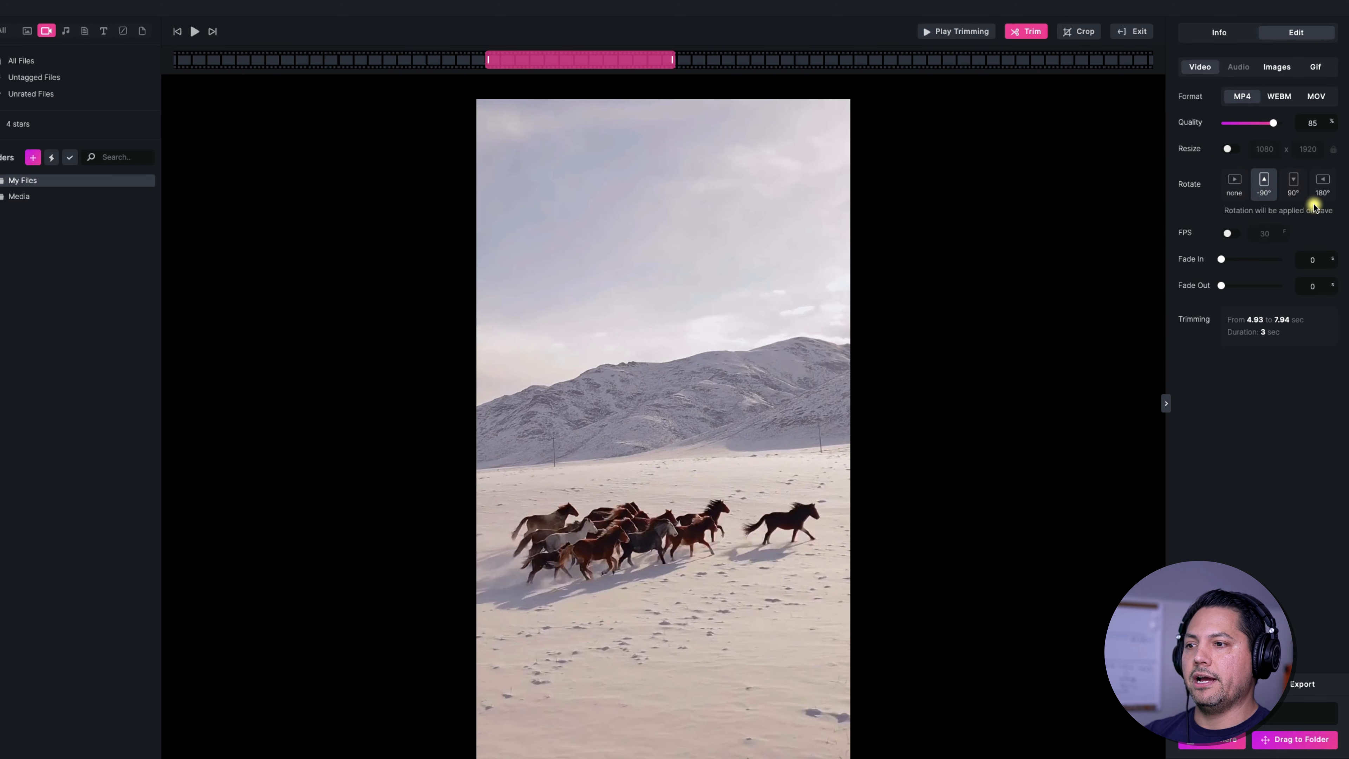
pyautogui.click(1294, 184)
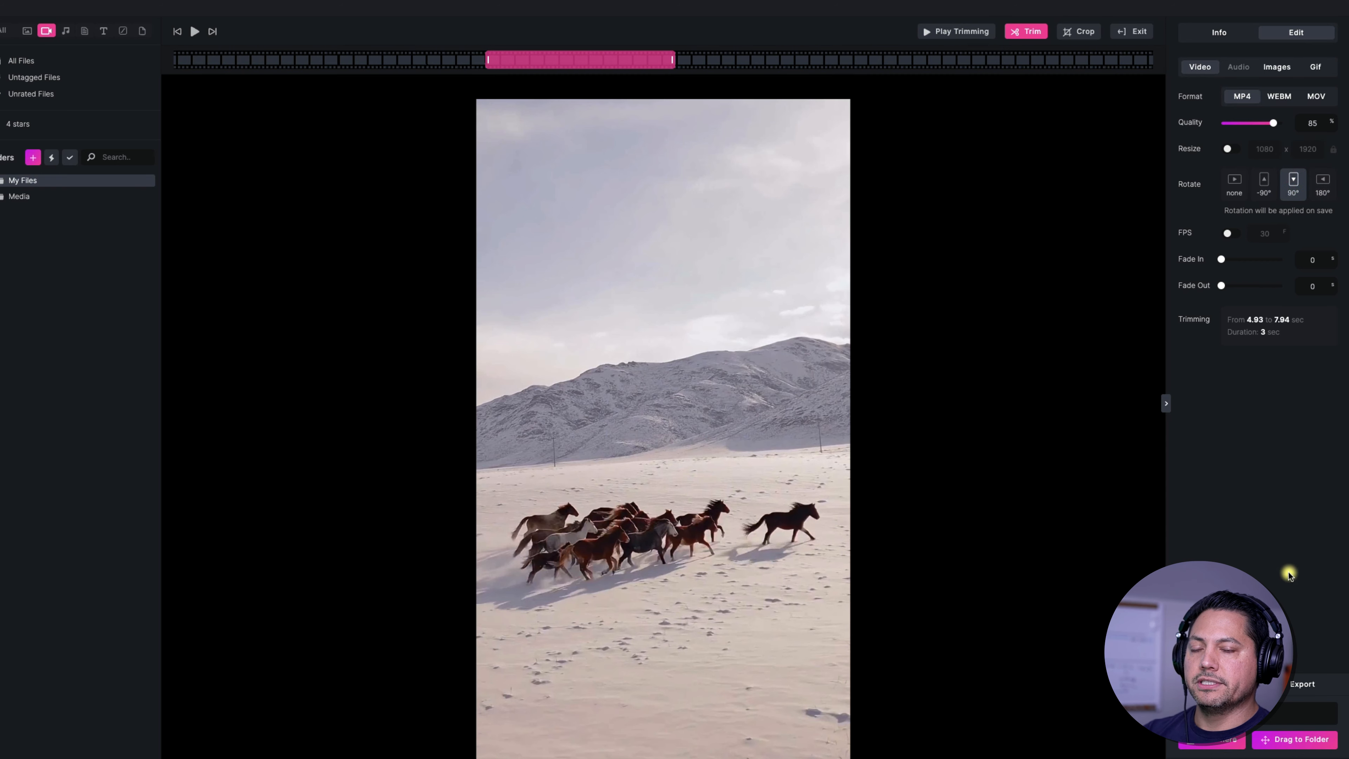
pyautogui.click(1230, 182)
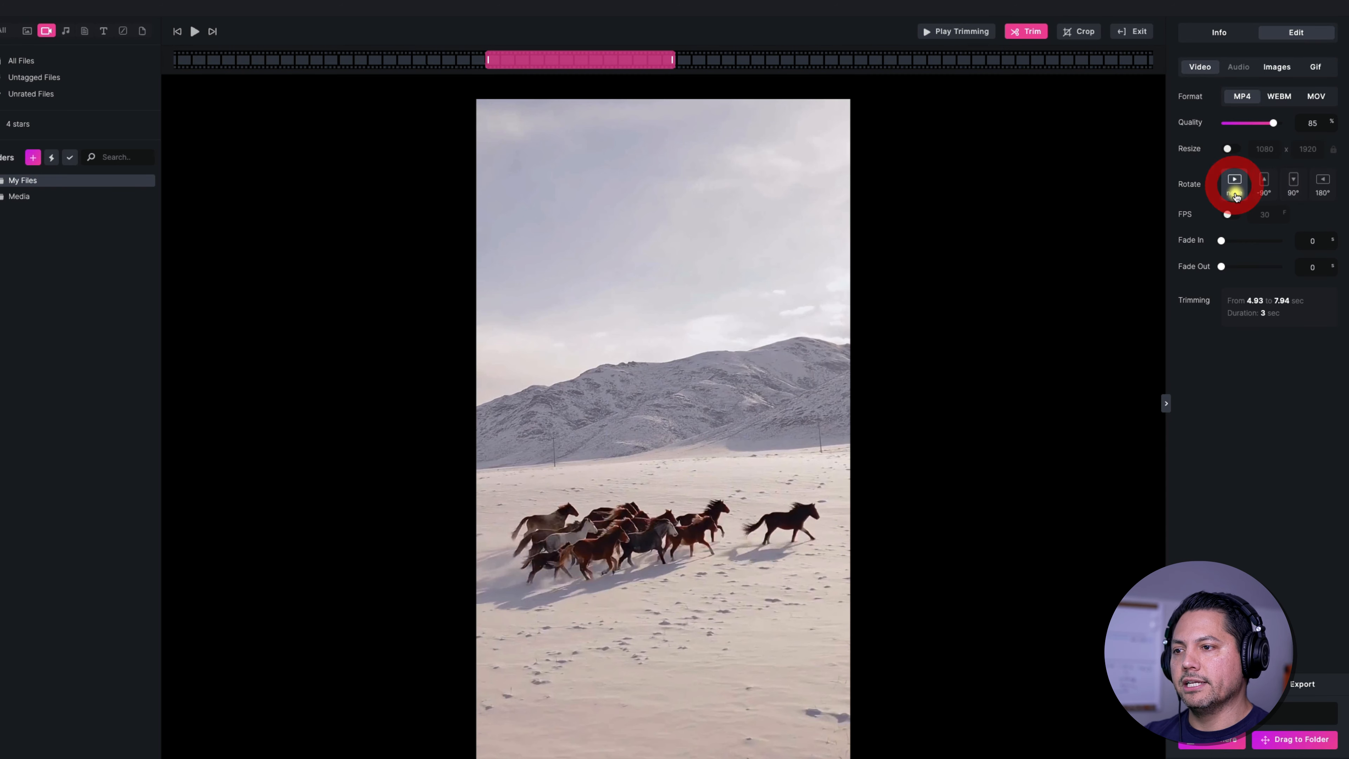
# Step: Enable the custom frame rate, try 24 and 60 FPS, and set it to 30 FPS
pyautogui.click(1227, 214)
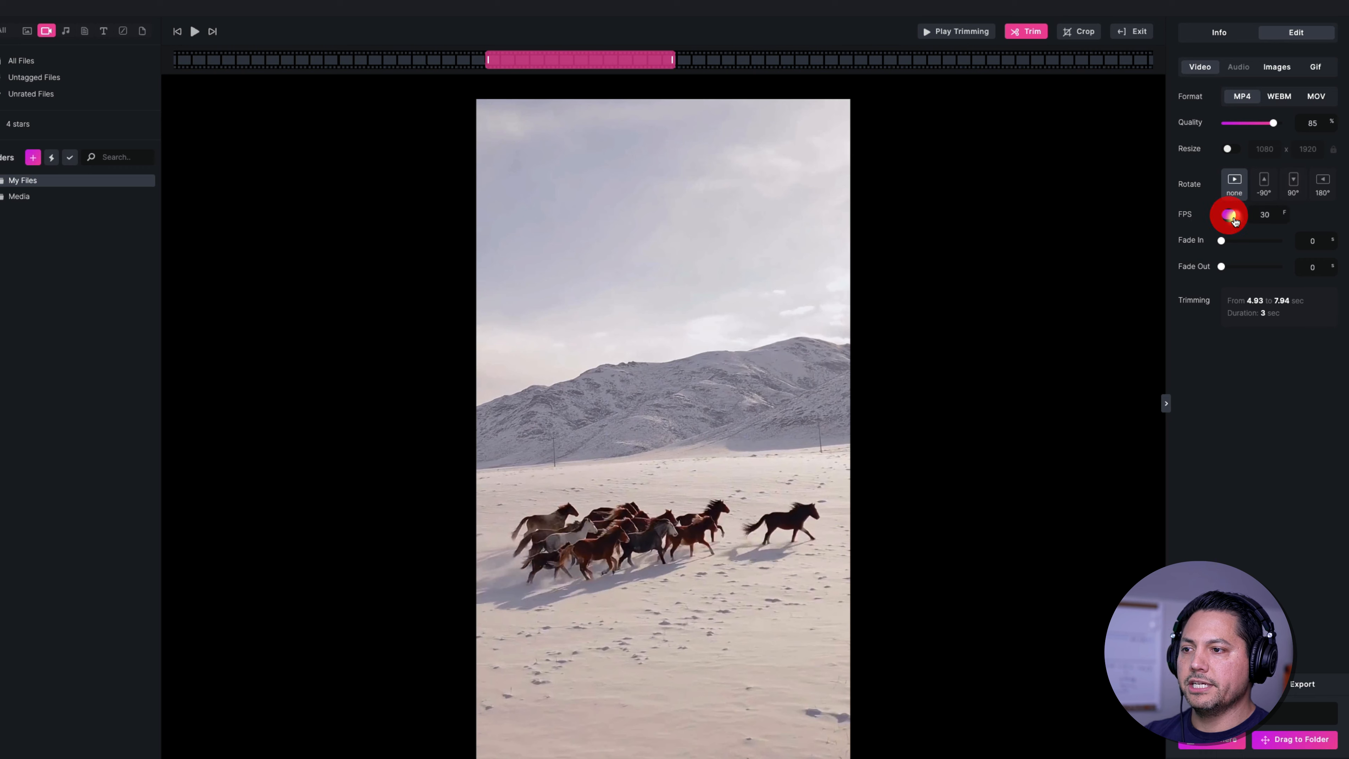
pyautogui.doubleClick(1261, 216)
pyautogui.write('24')
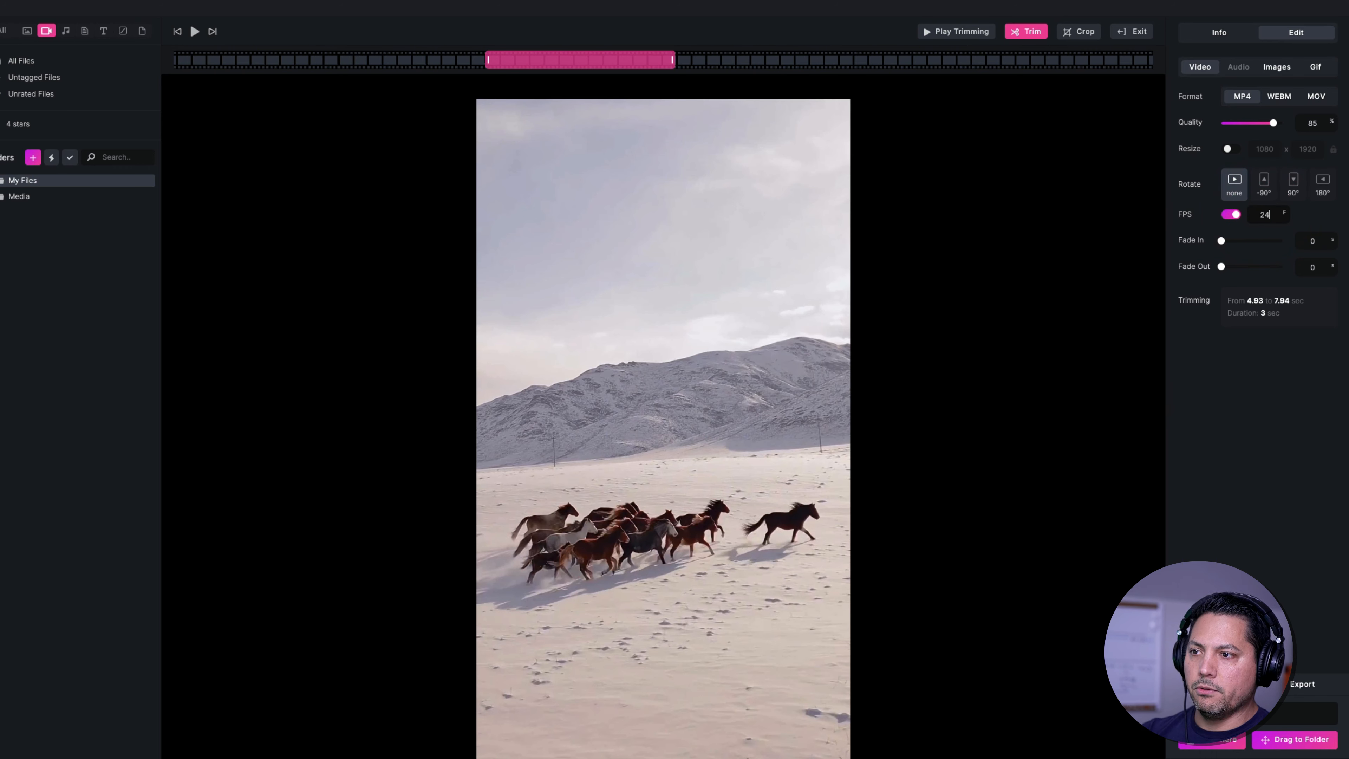
pyautogui.doubleClick(1261, 212)
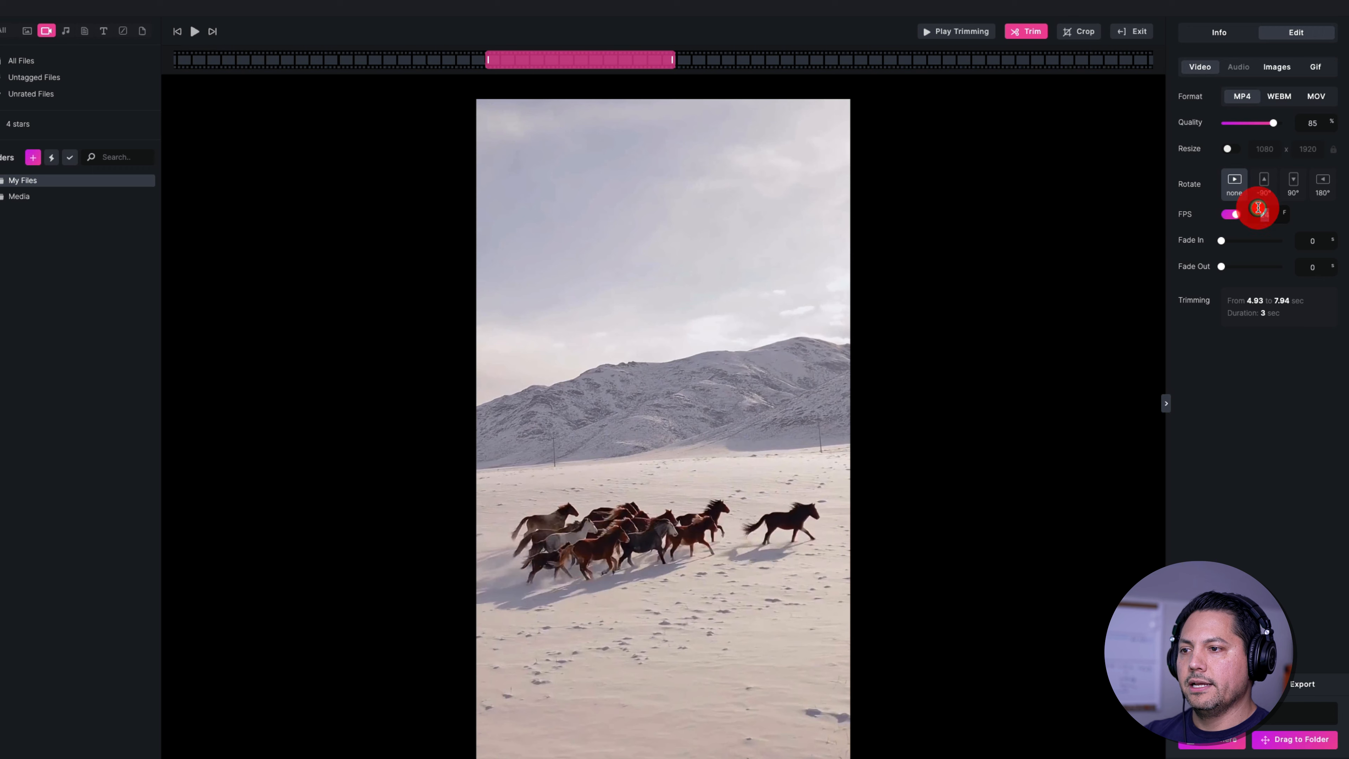
pyautogui.write('60')
pyautogui.doubleClick(1272, 215)
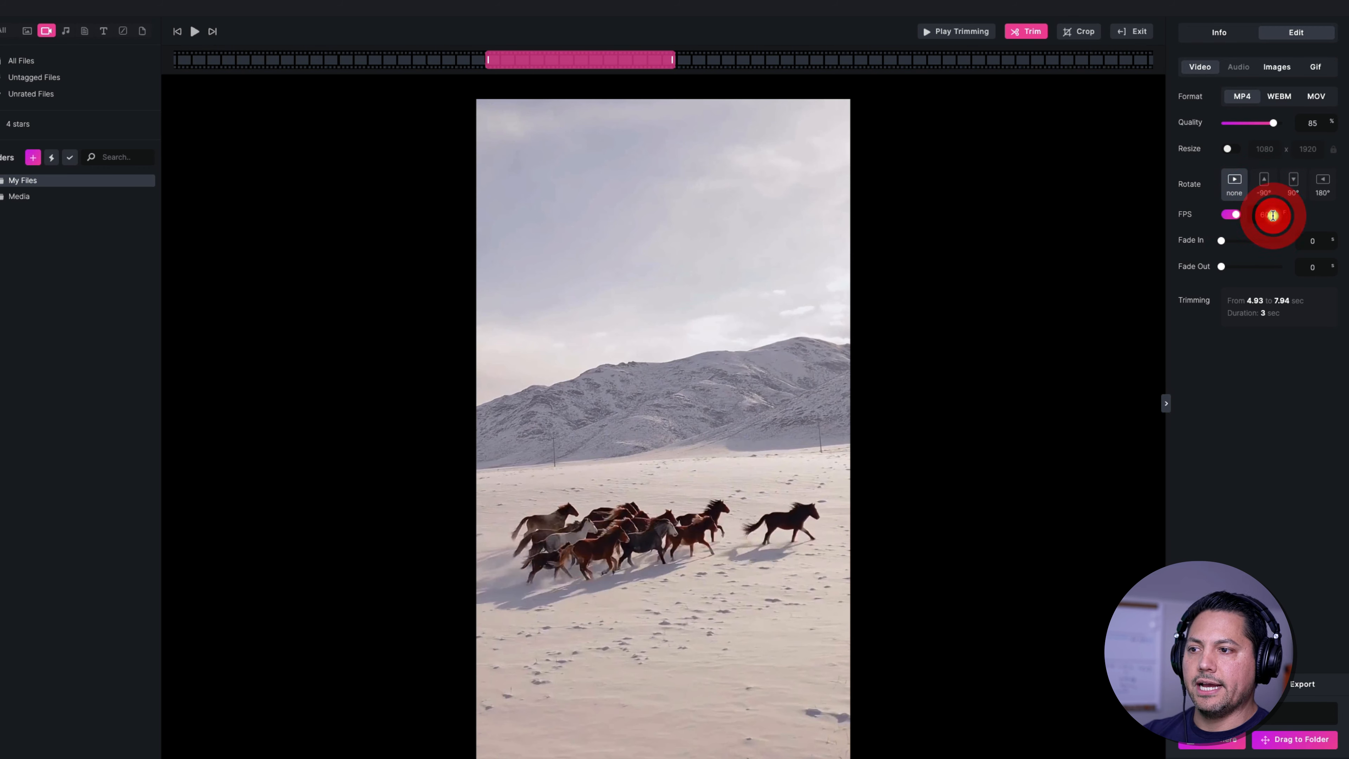
pyautogui.write('30')
pyautogui.click(1305, 213)
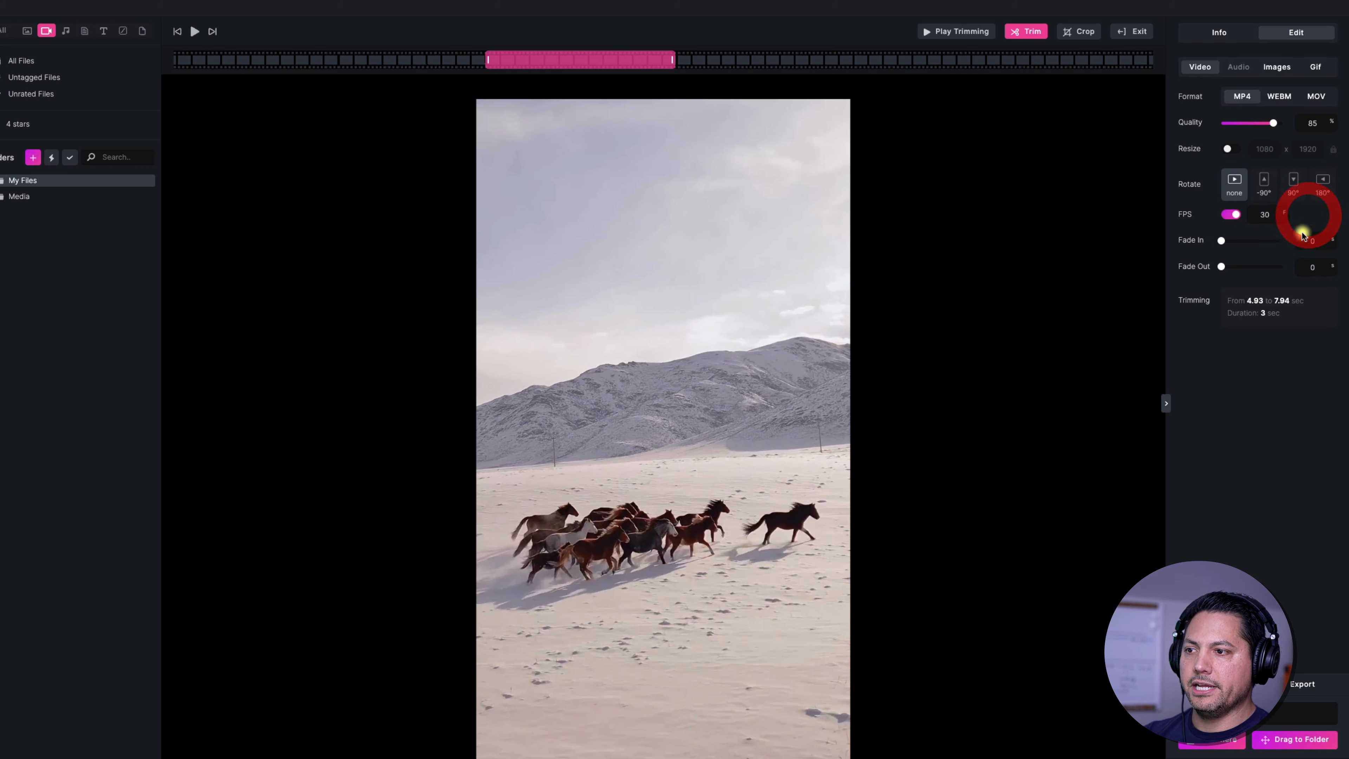
pyautogui.moveTo(1219, 240)
pyautogui.mouseDown()
pyautogui.moveTo(1233, 241)
pyautogui.moveTo(1224, 267)
pyautogui.moveTo(1241, 257)
pyautogui.moveTo(1196, 253)
pyautogui.mouseUp()
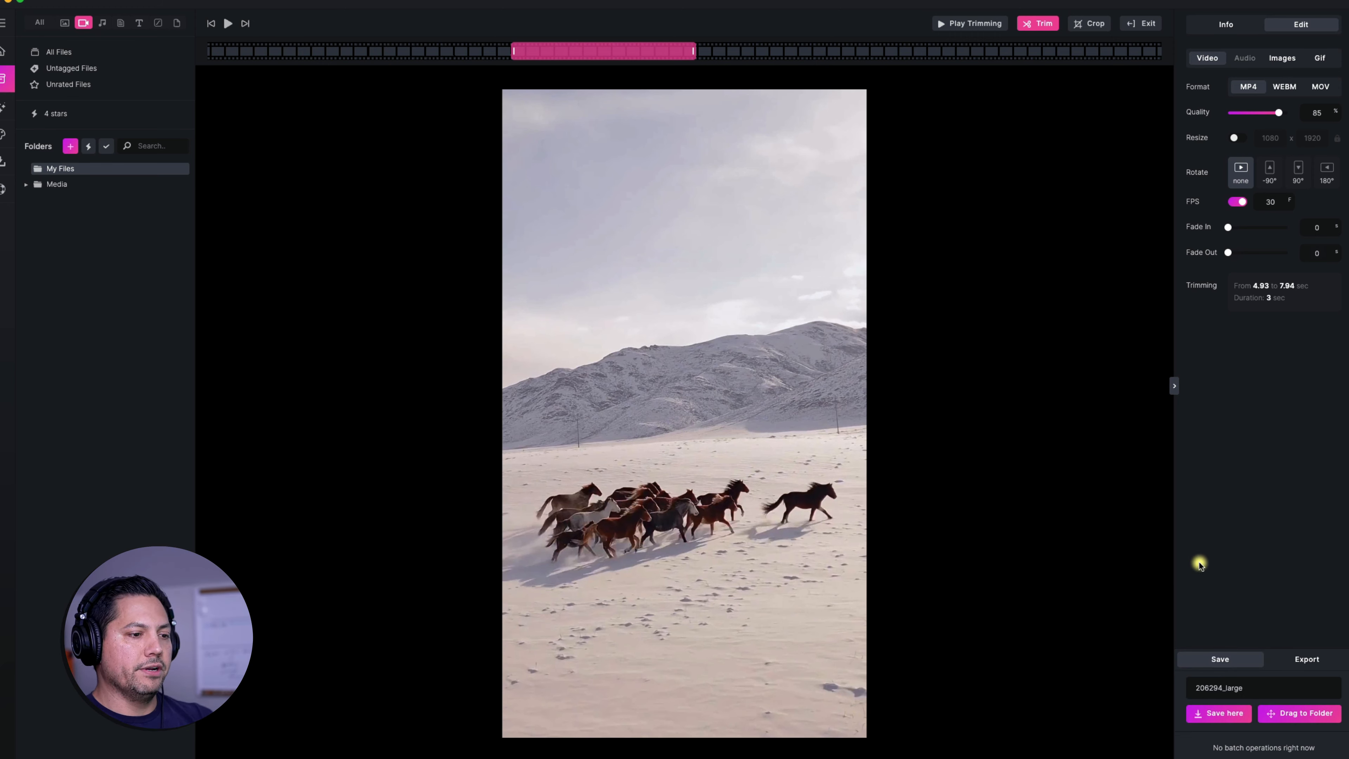
# Step: Save the trimmed video as "Horse Edit 3sec" to My Files and the Media folder, and view the saved clip's details in the library
pyautogui.doubleClick(1245, 688)
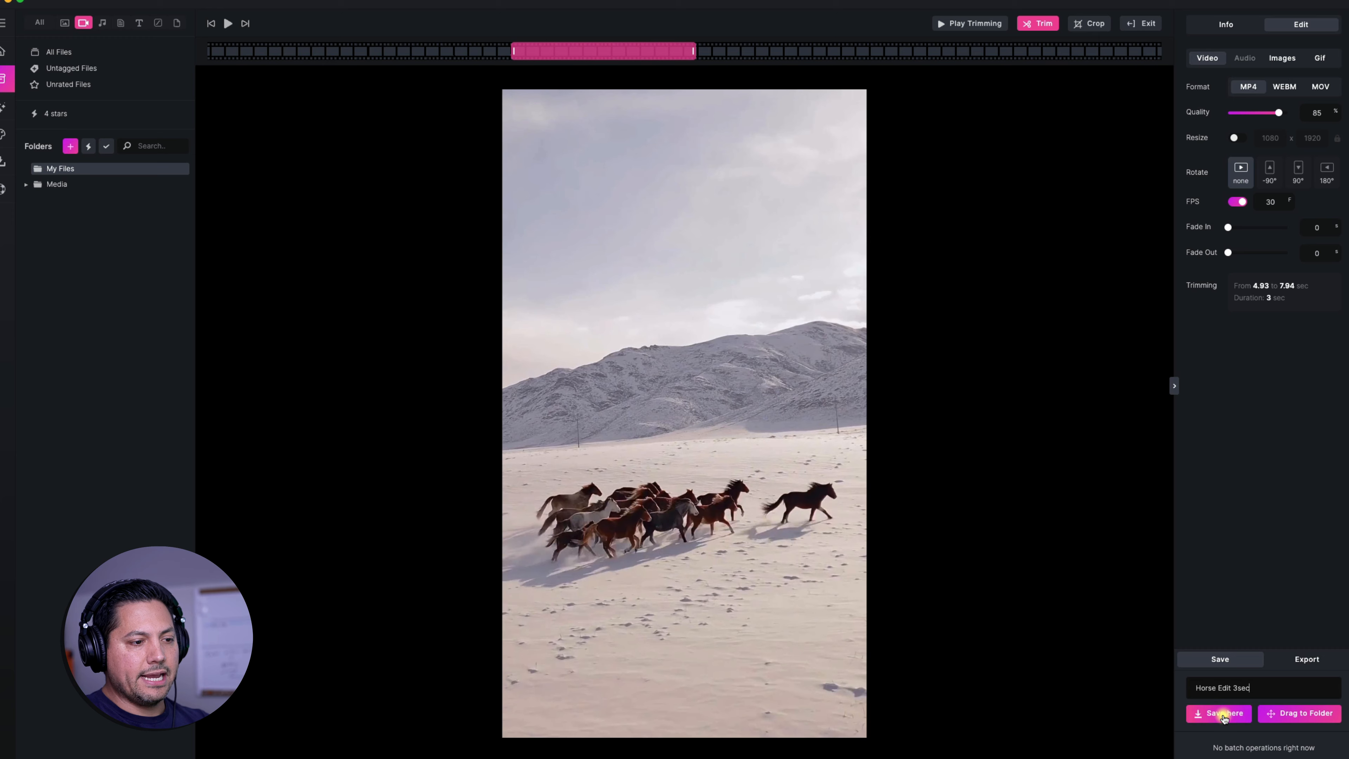
pyautogui.click(1212, 716)
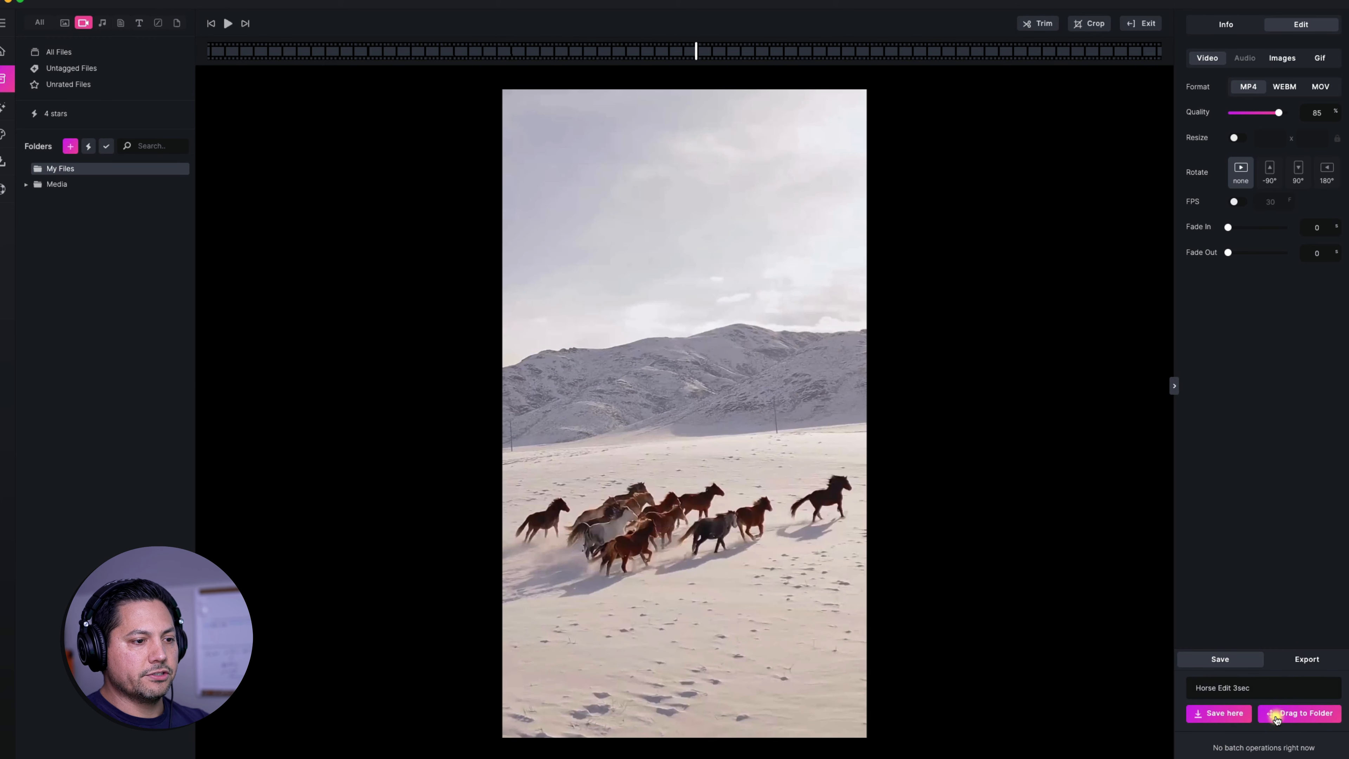
pyautogui.moveTo(1296, 713); pyautogui.dragTo(66, 185)
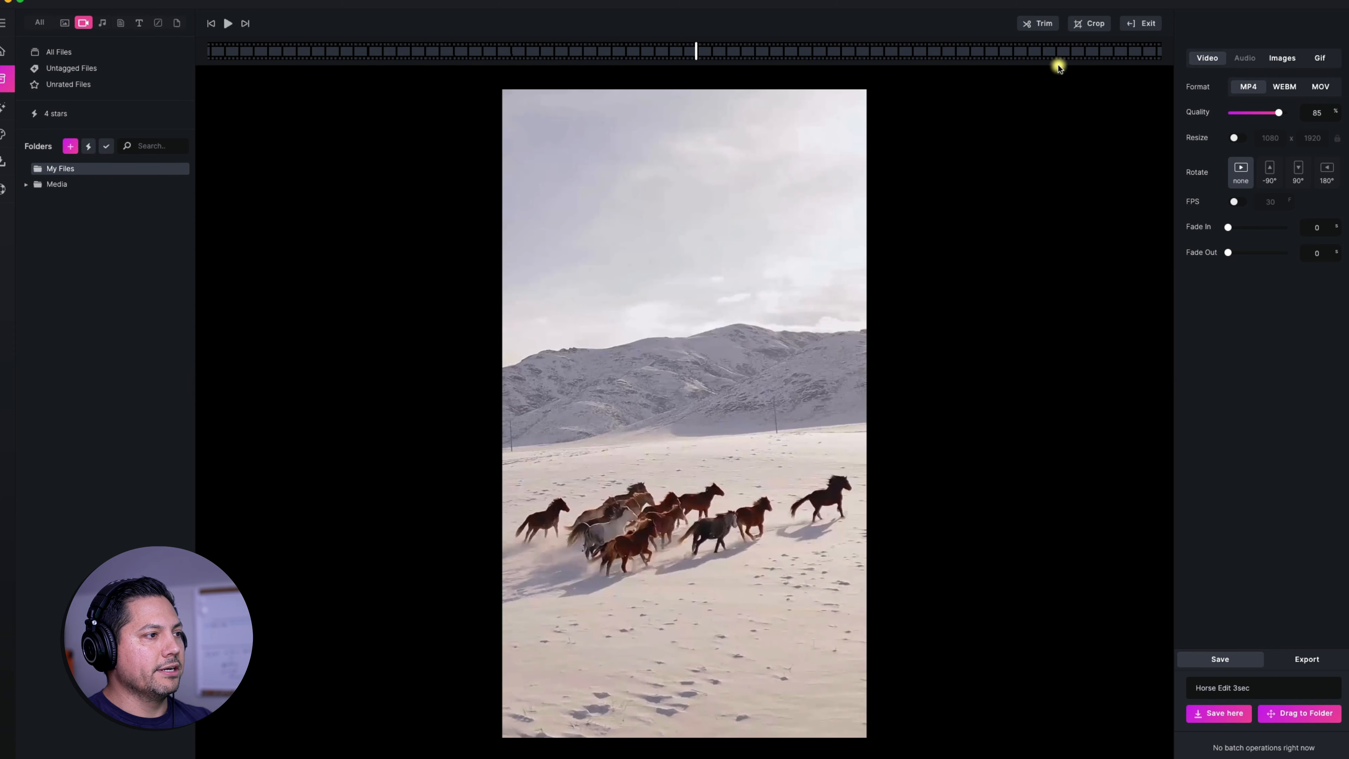
pyautogui.click(1142, 23)
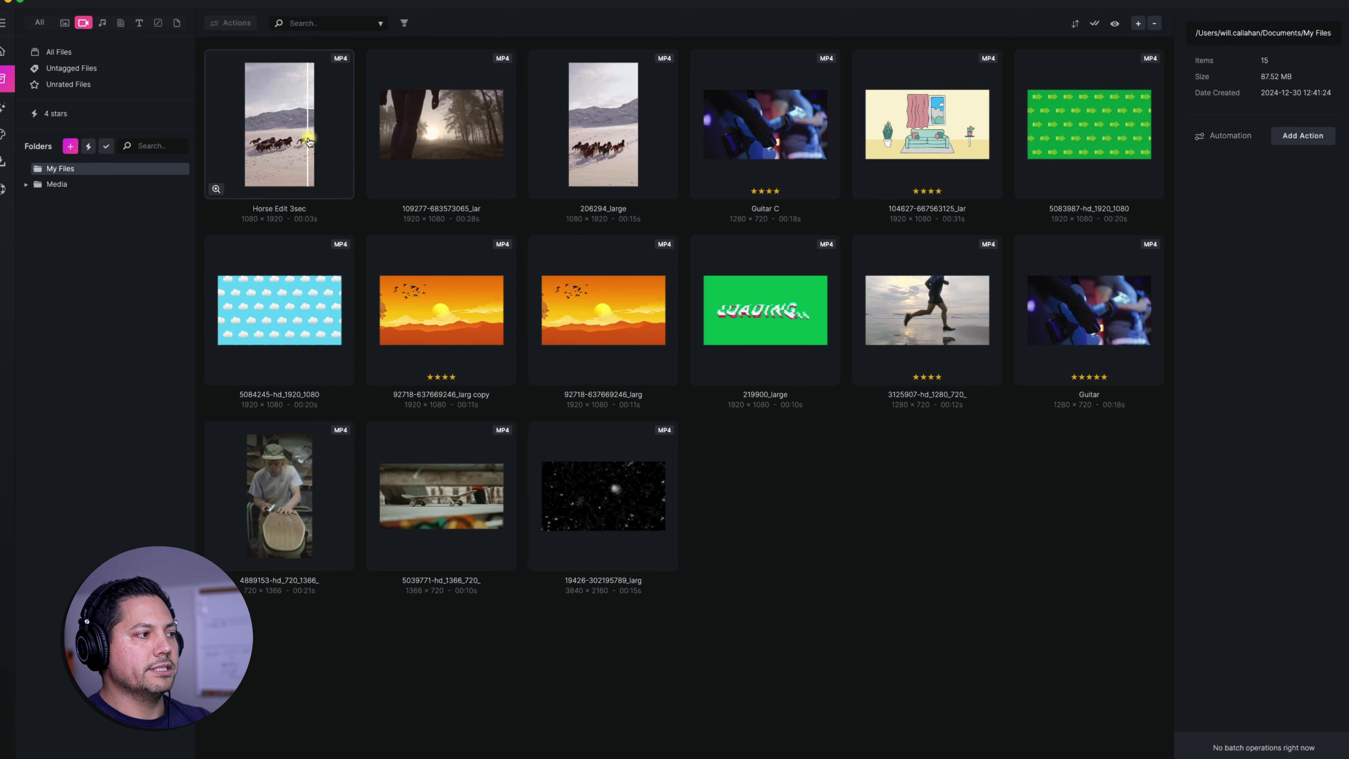
pyautogui.click(308, 141)
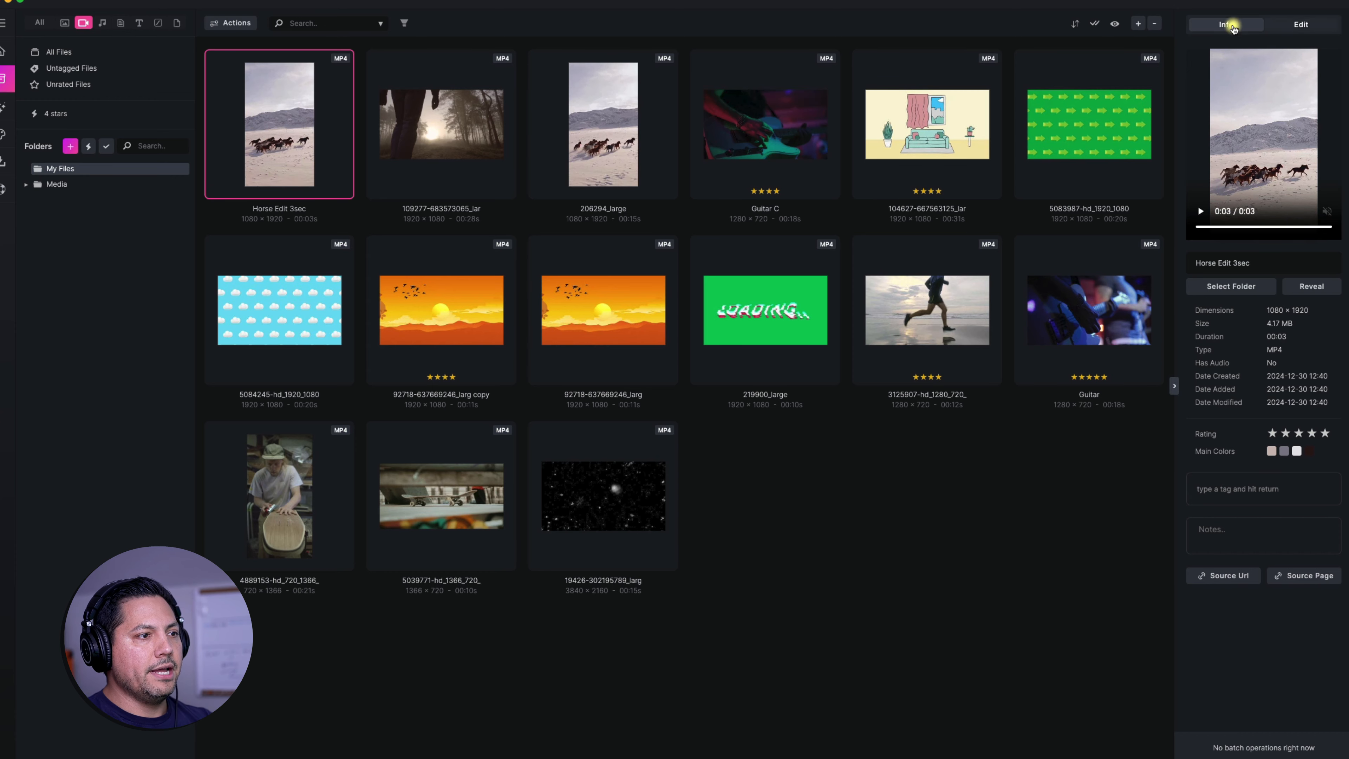
# Step: Show only the audio files in the Media folder and open "Audio Only" for editing
pyautogui.click(102, 24)
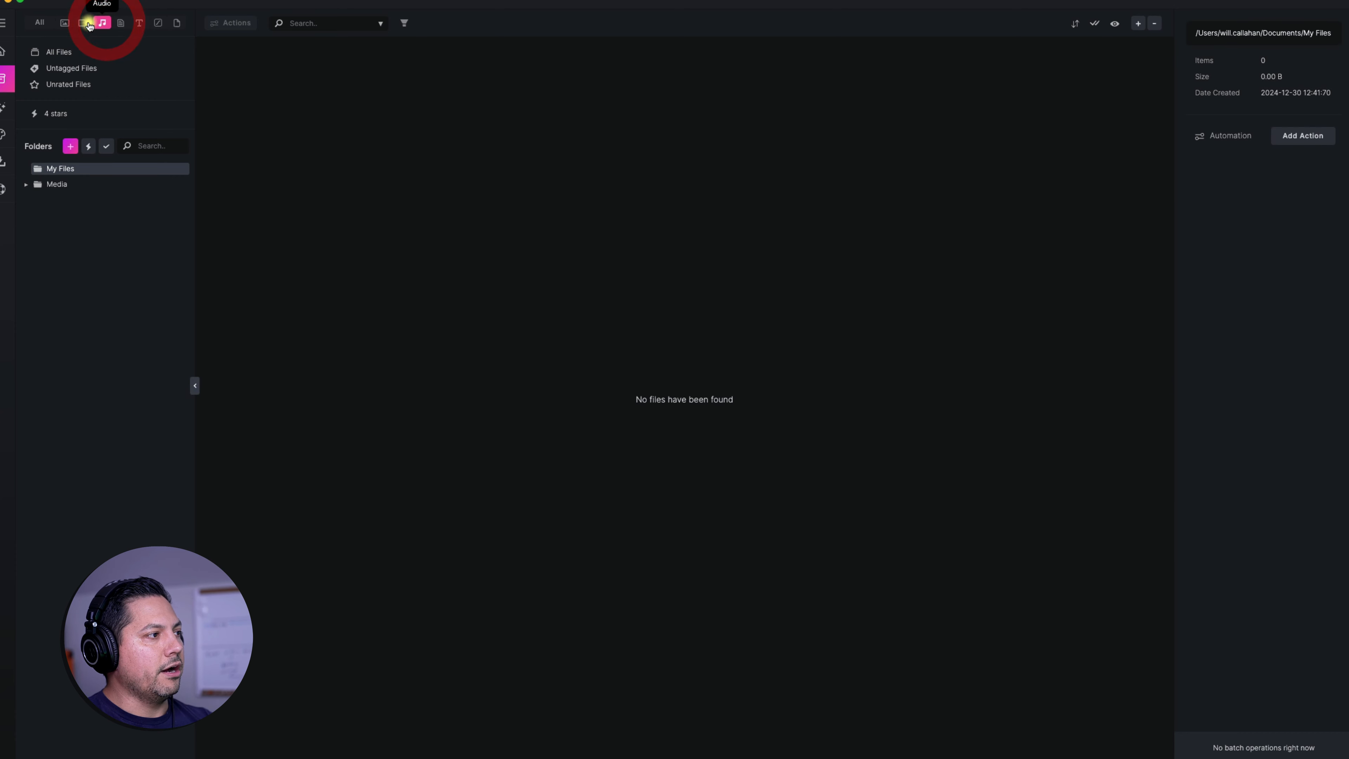
pyautogui.click(65, 23)
pyautogui.click(67, 185)
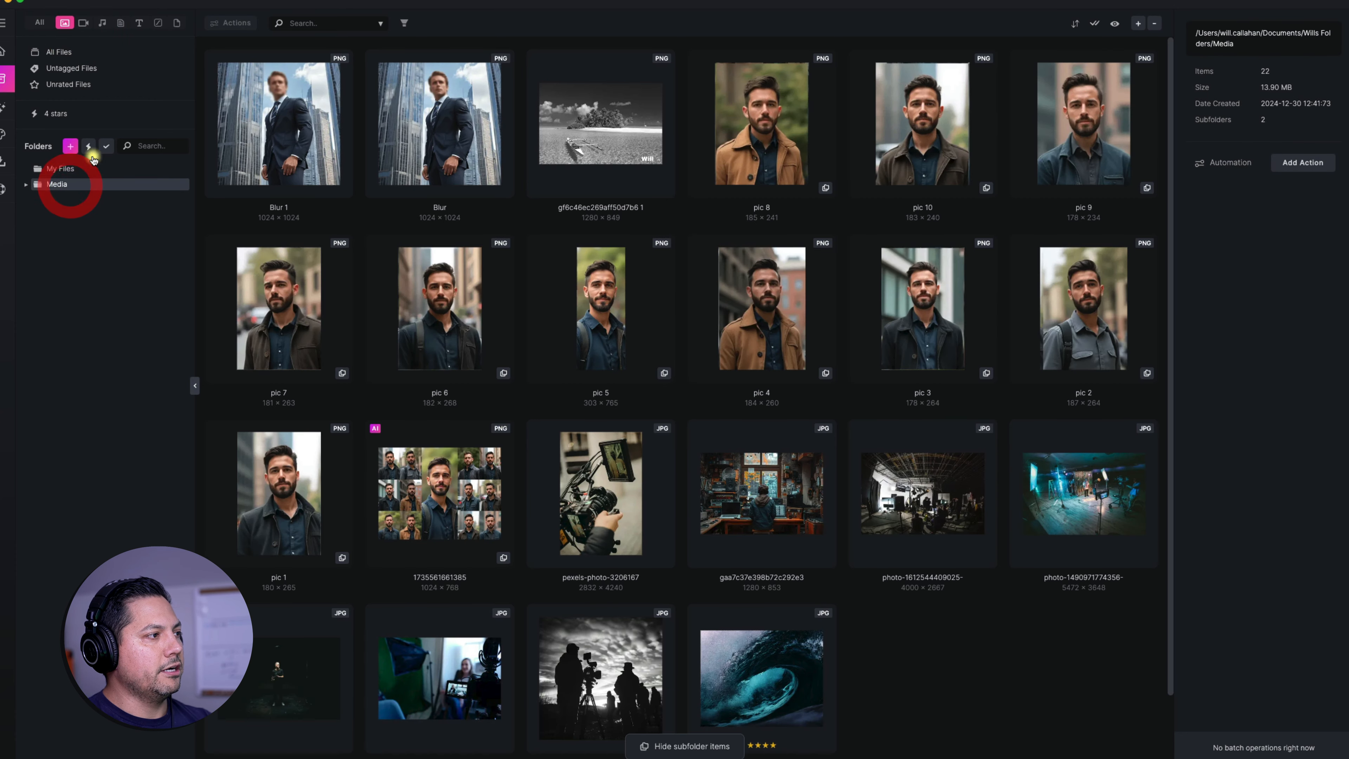
pyautogui.click(102, 23)
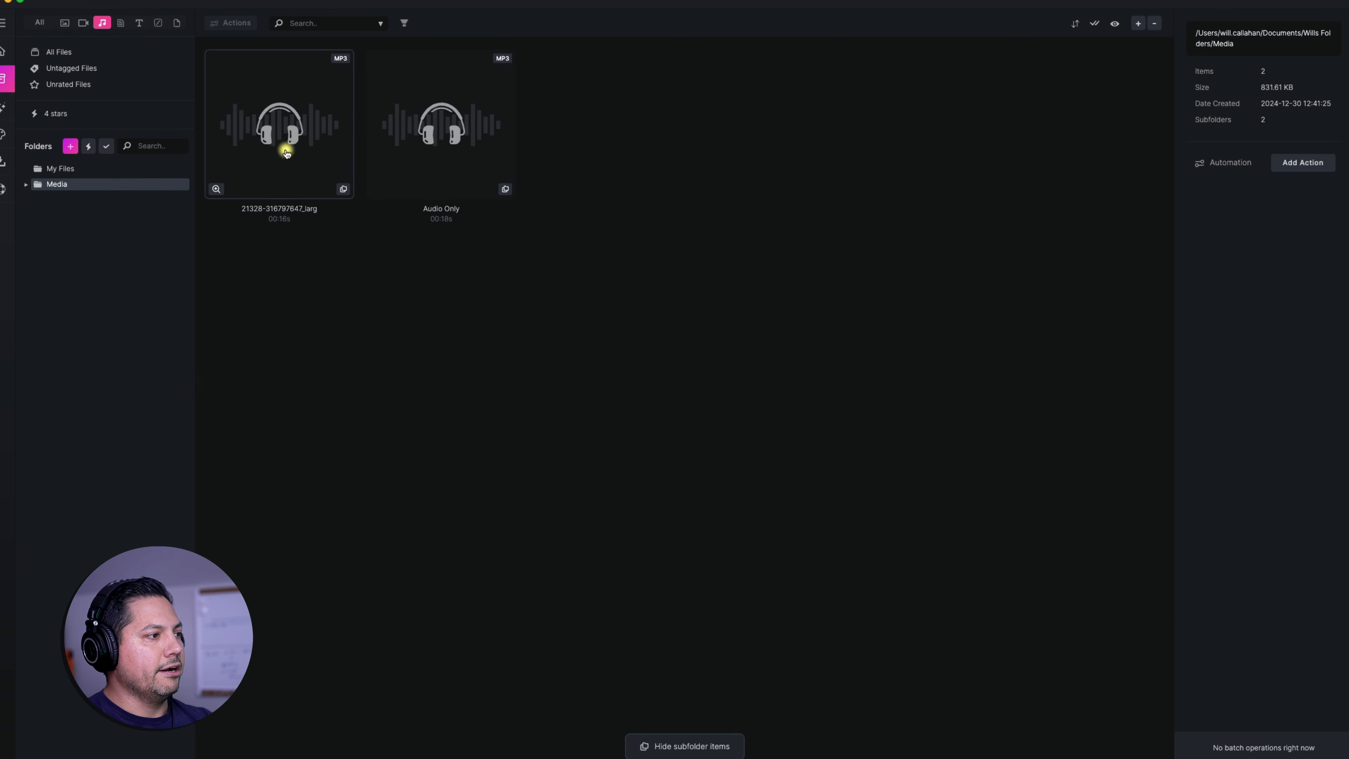
pyautogui.doubleClick(447, 144)
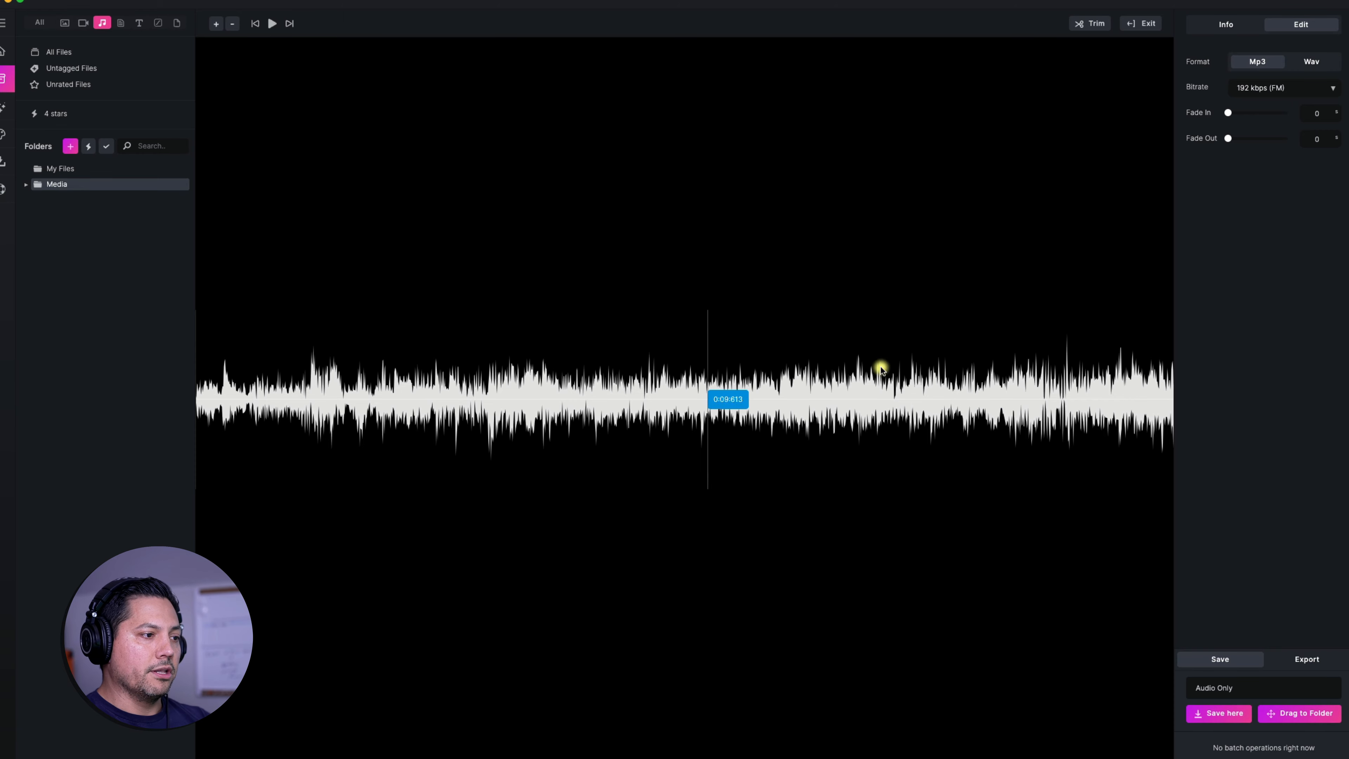
# Step: Zoom the waveform in and out, jump to the audio's end and start, and preview its playback
pyautogui.click(224, 28)
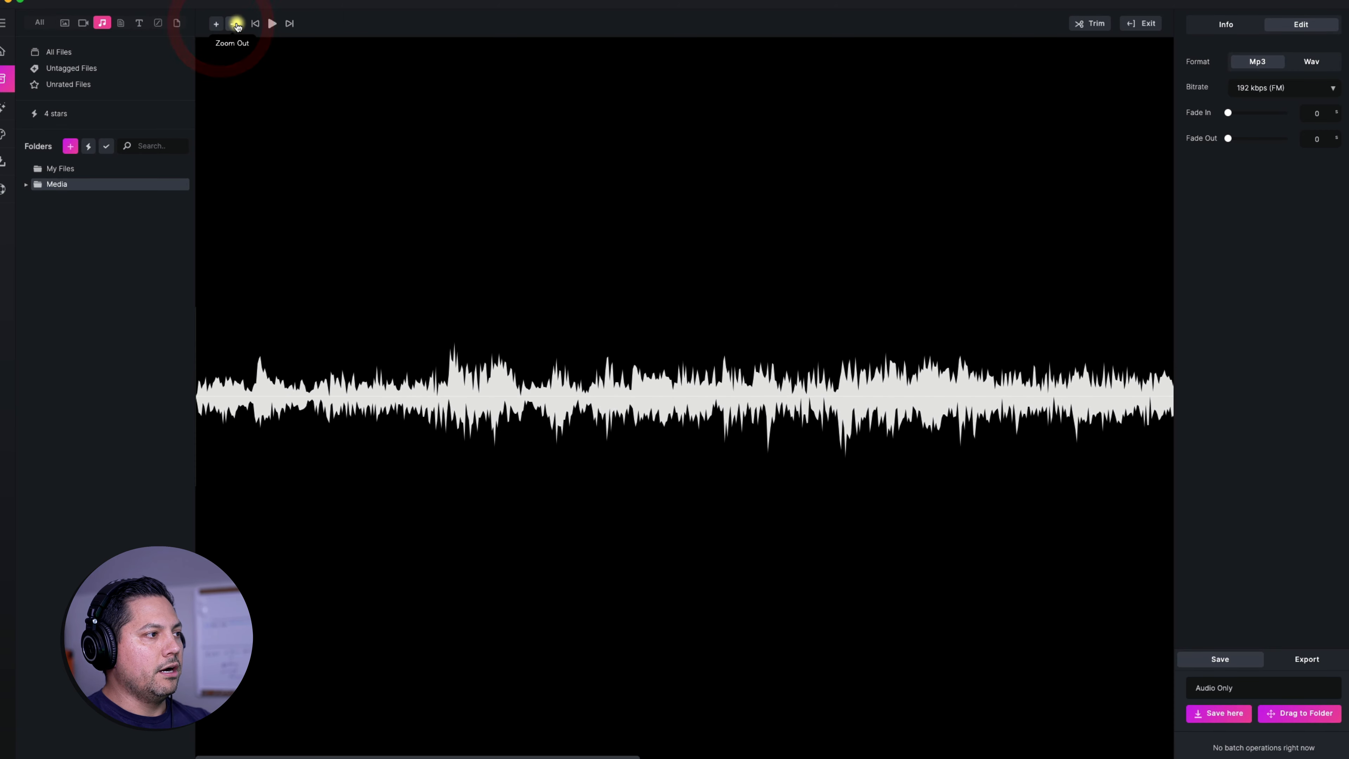
pyautogui.click(236, 23)
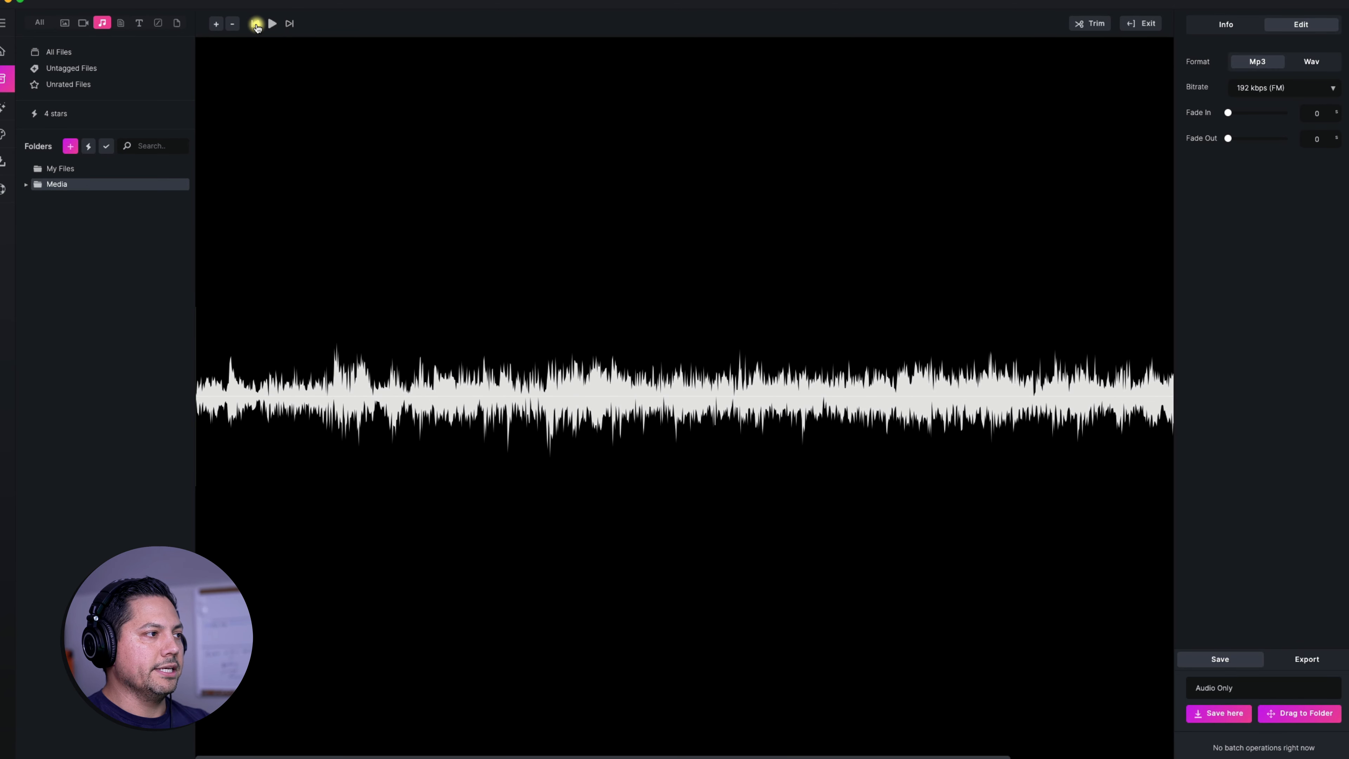
pyautogui.click(256, 25)
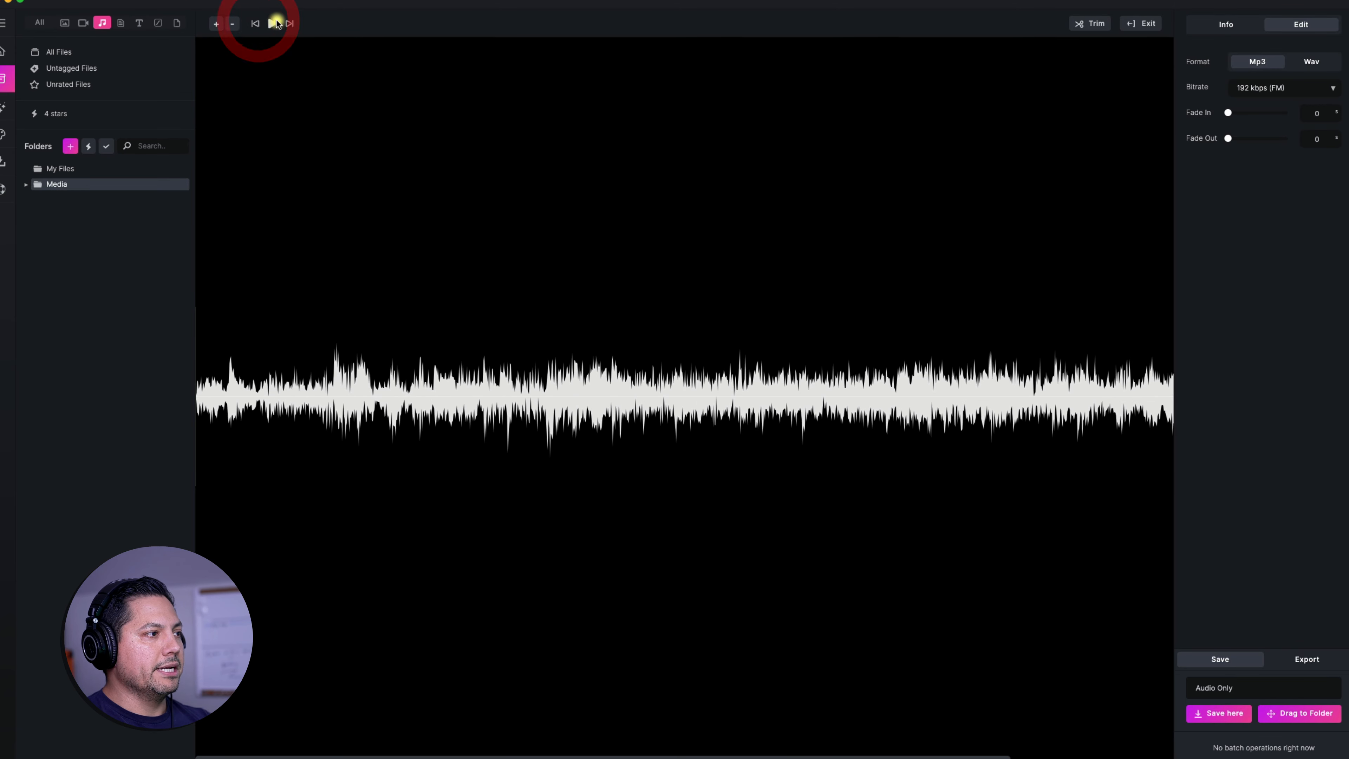
pyautogui.click(290, 24)
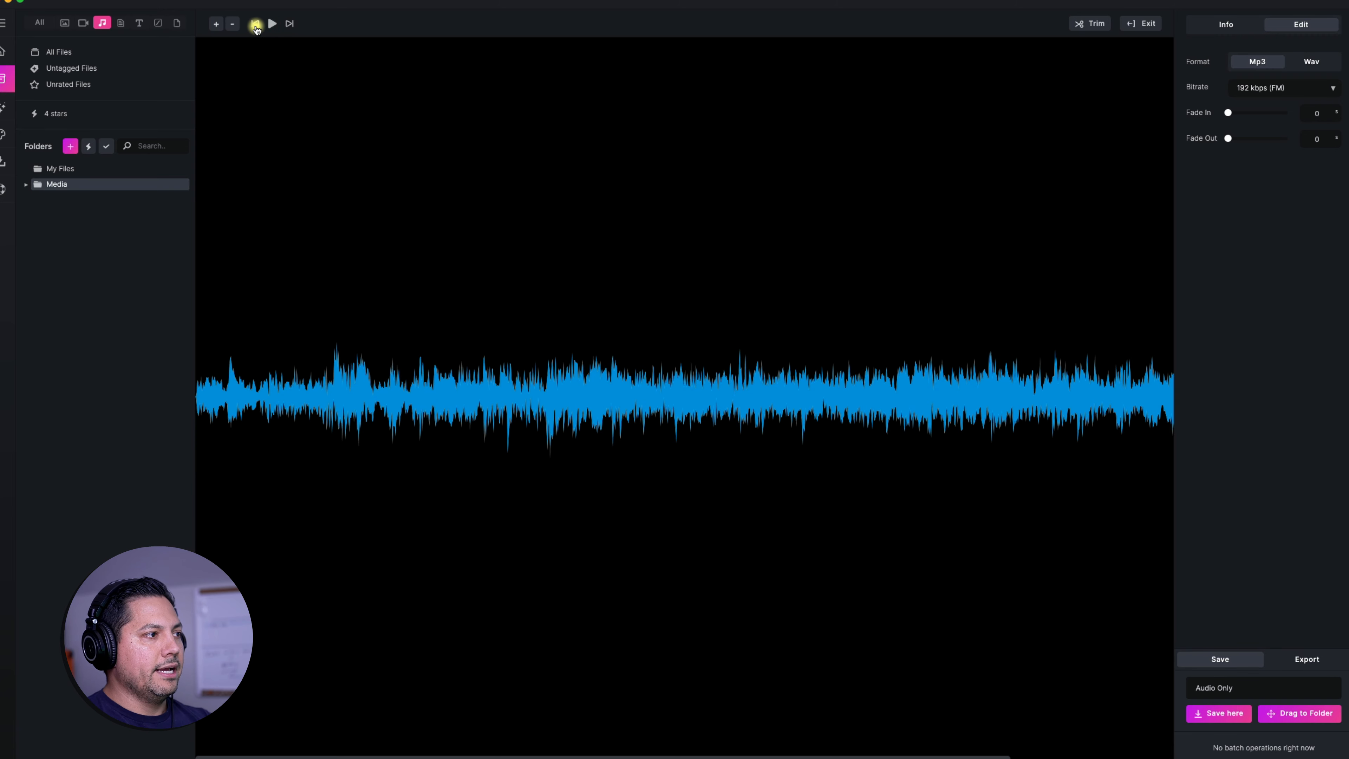
pyautogui.click(256, 25)
pyautogui.click(273, 25)
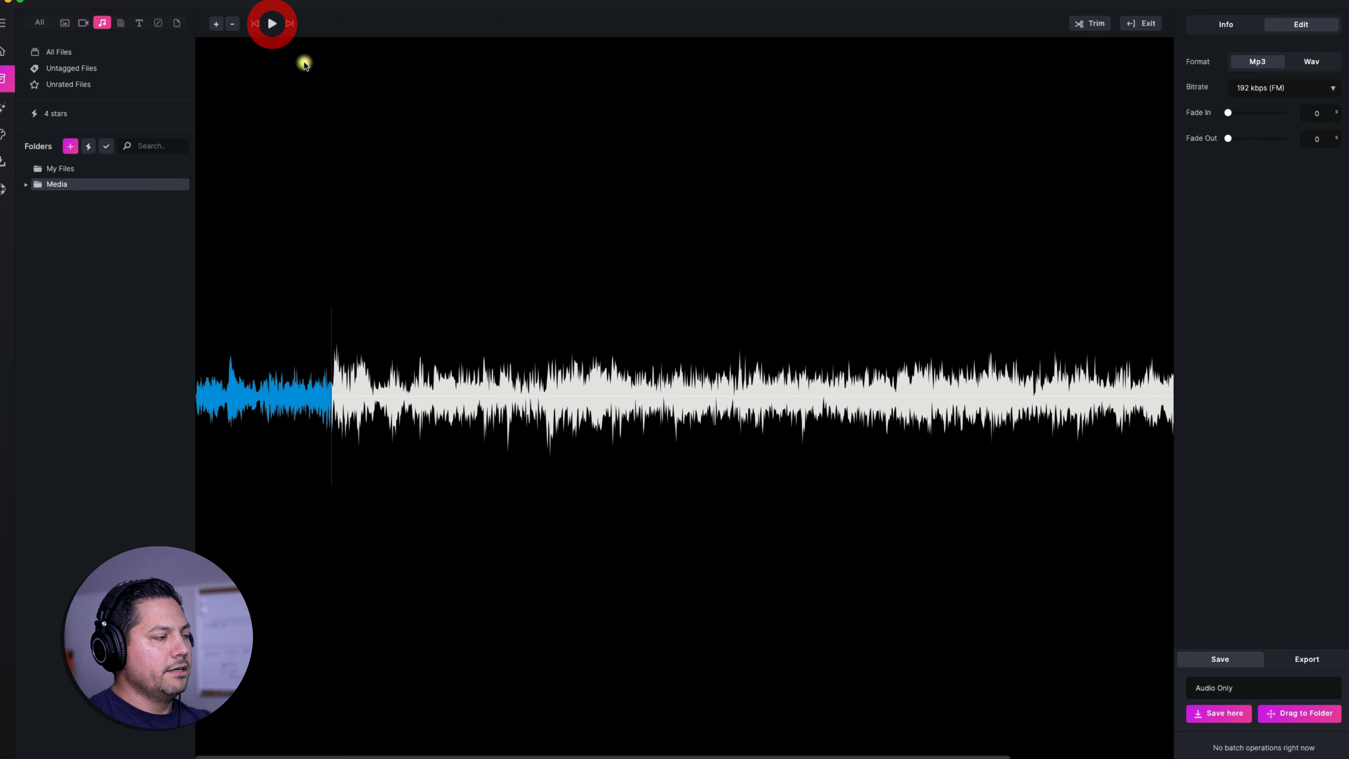
pyautogui.click(253, 23)
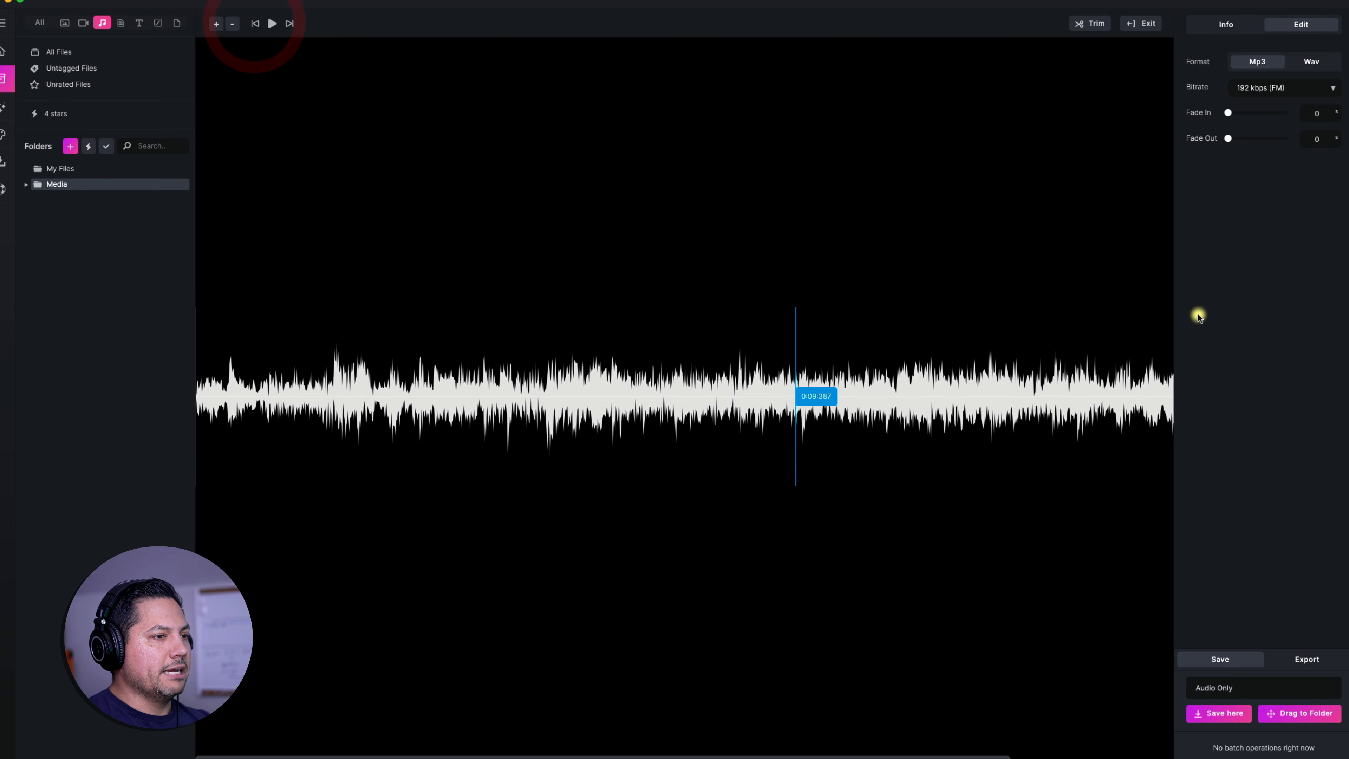
# Step: Enable trimming on the audio and set the trimmed range from 7.94 to 12.53 seconds
pyautogui.click(1084, 24)
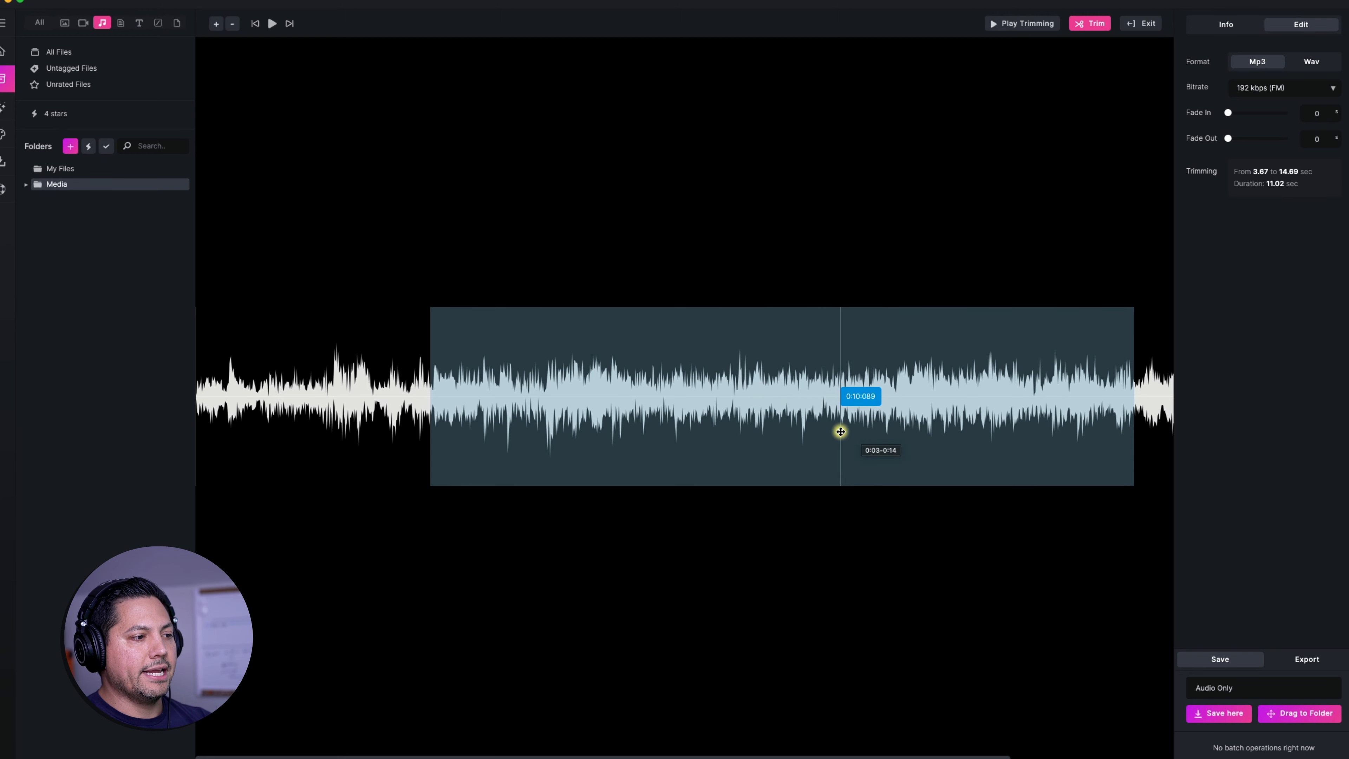
pyautogui.moveTo(841, 431); pyautogui.dragTo(698, 420)
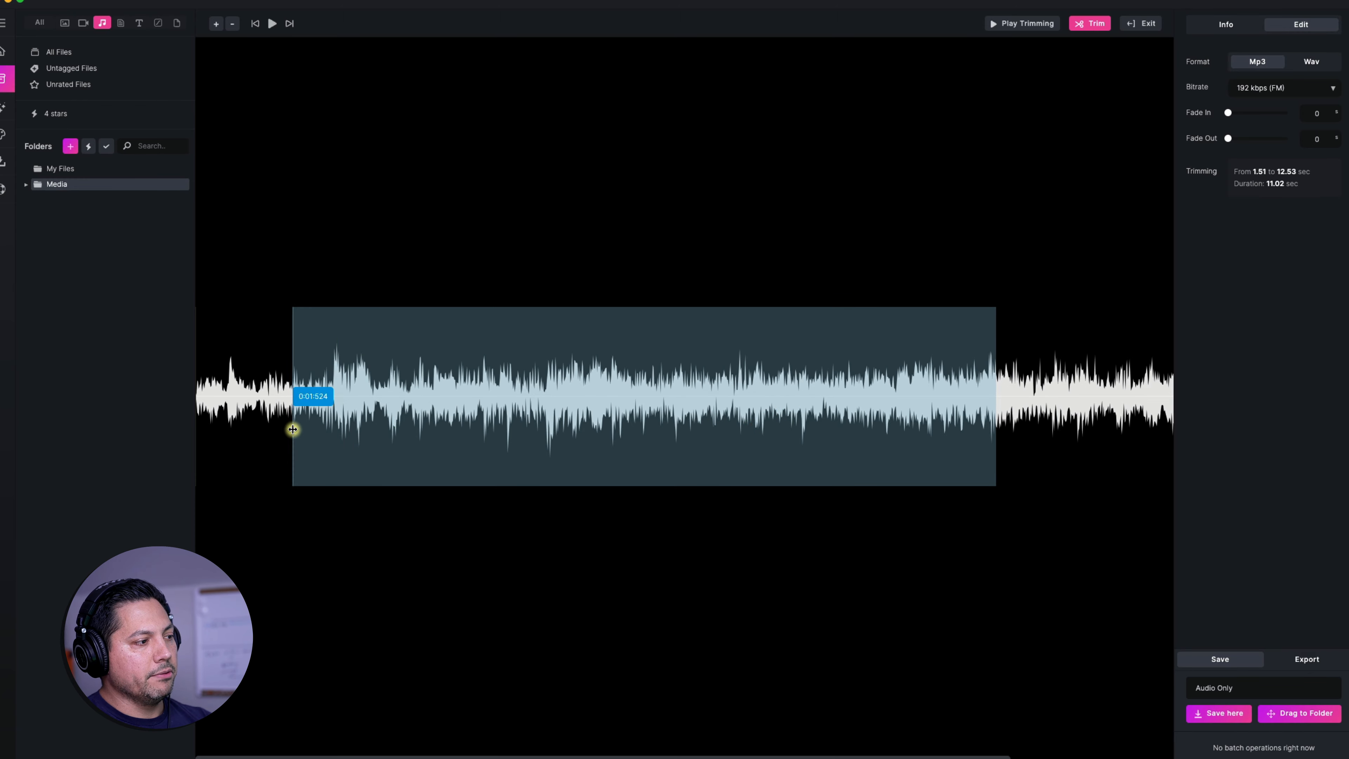
pyautogui.moveTo(293, 430); pyautogui.dragTo(702, 420)
pyautogui.click(833, 396)
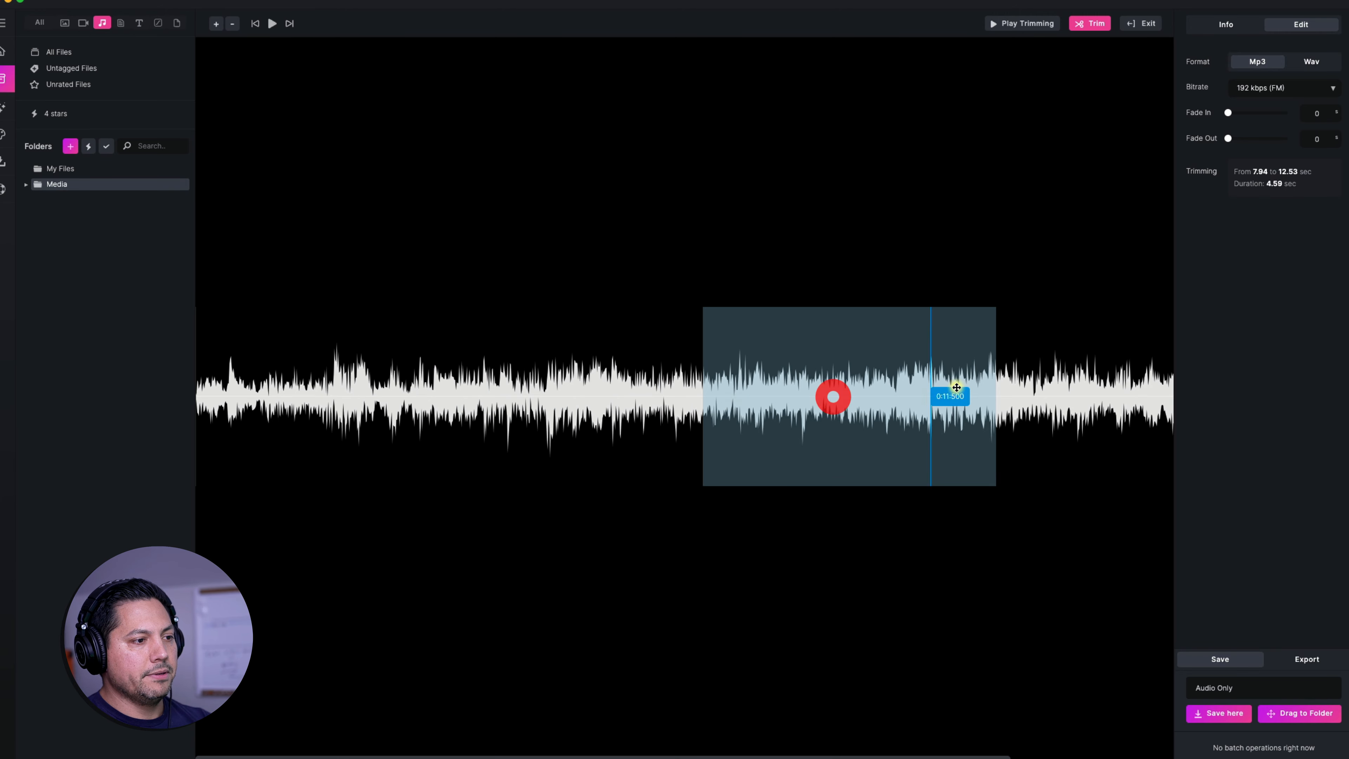
# Step: Widen the audio's trim selection and shift it earlier so it runs from 1.63 to 7.99 seconds
pyautogui.moveTo(997, 394); pyautogui.dragTo(1109, 394)
pyautogui.moveTo(908, 414); pyautogui.dragTo(508, 397)
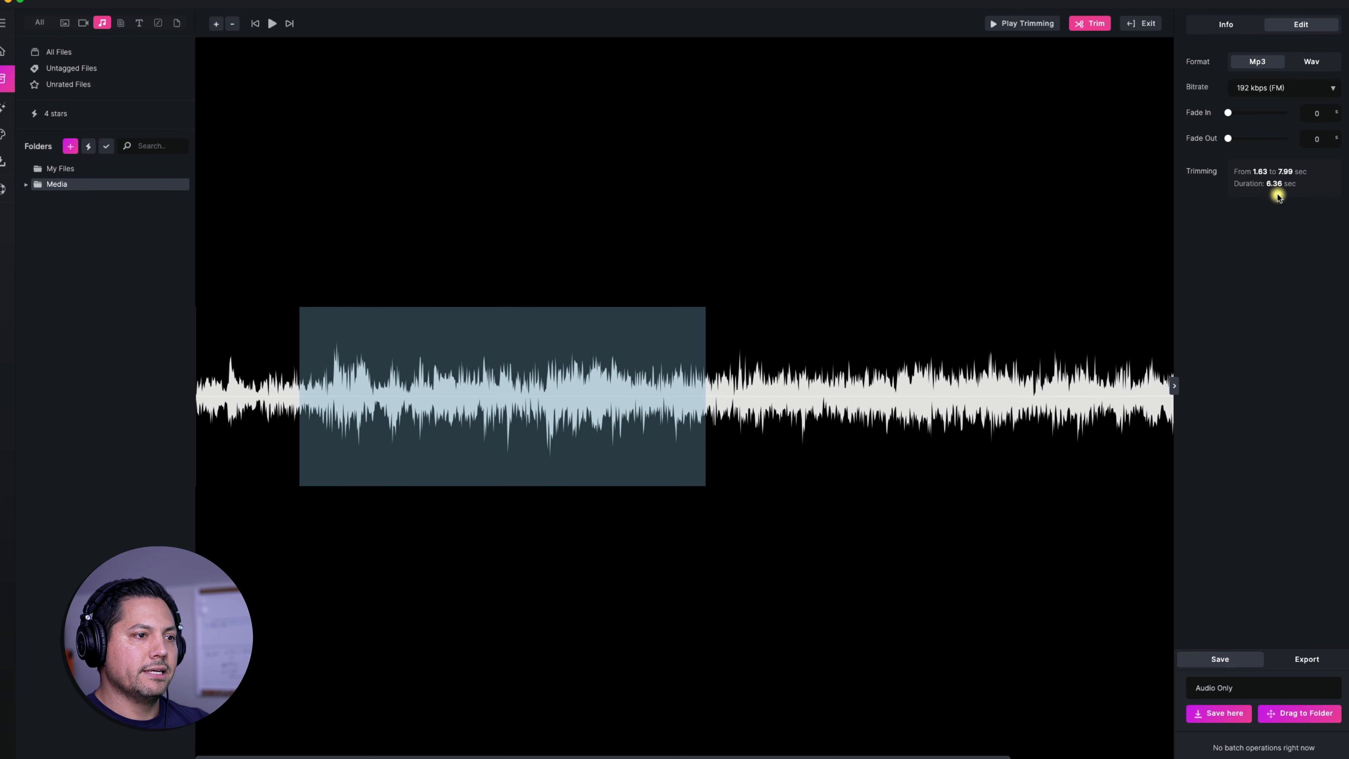
pyautogui.click(1293, 192)
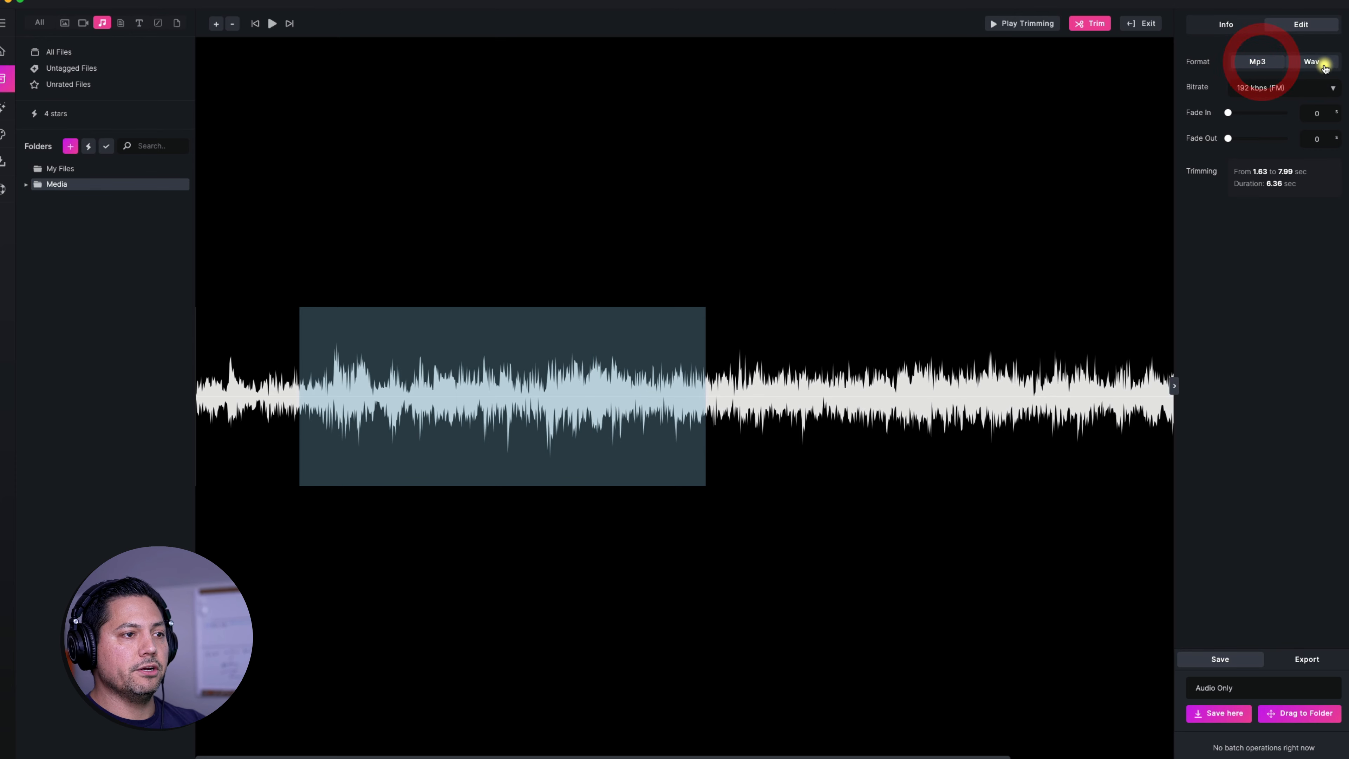
# Step: Try the Wav format and the 320 kbps (Very High) bitrate, and return to Mp3 at 192 kbps (FM)
pyautogui.click(1313, 61)
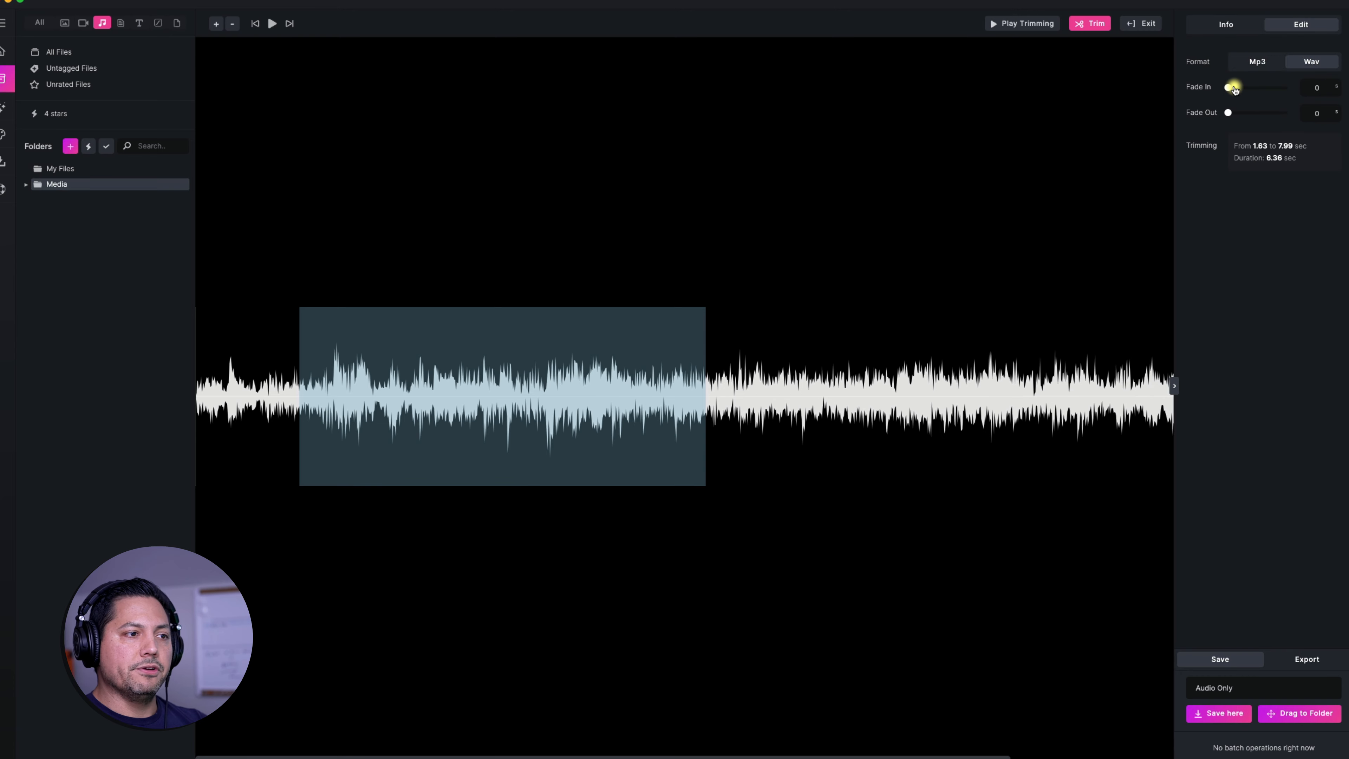
pyautogui.click(1257, 60)
pyautogui.click(1262, 89)
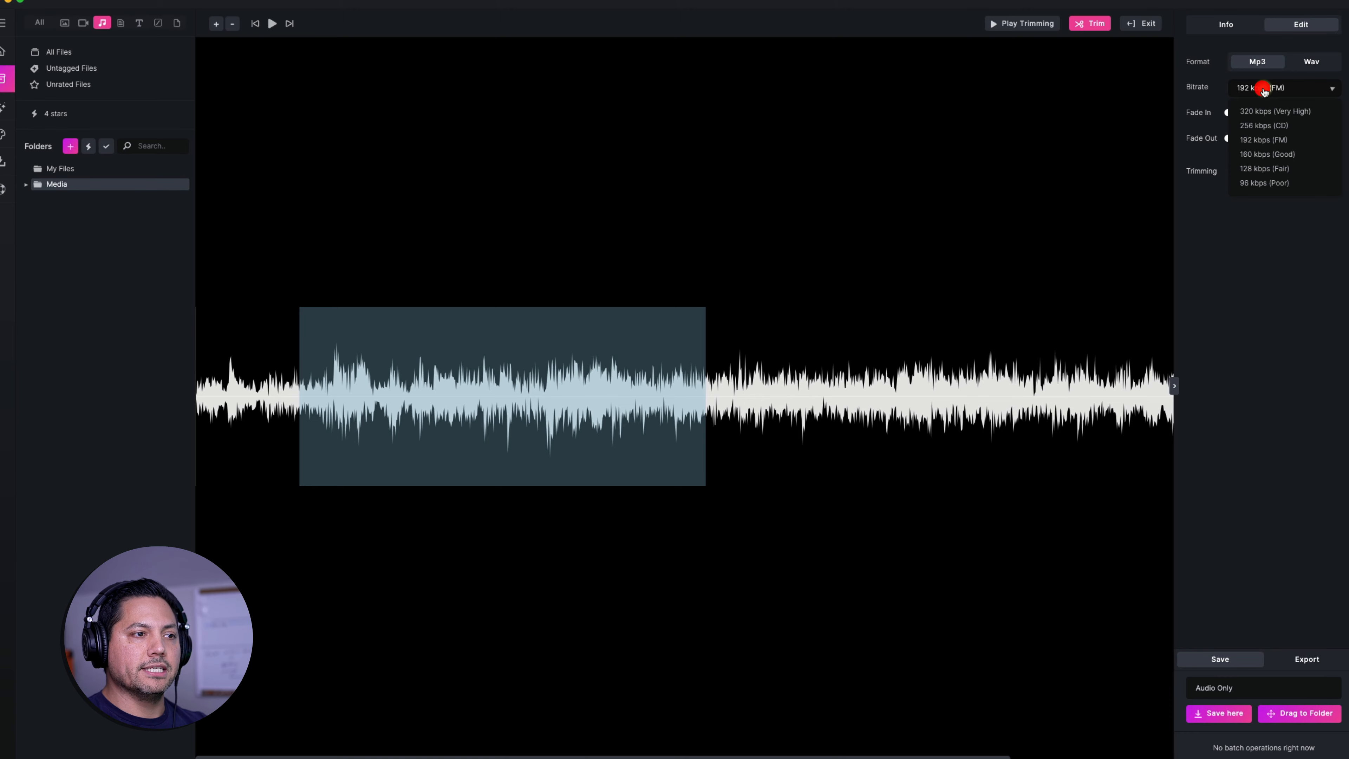
pyautogui.click(1273, 113)
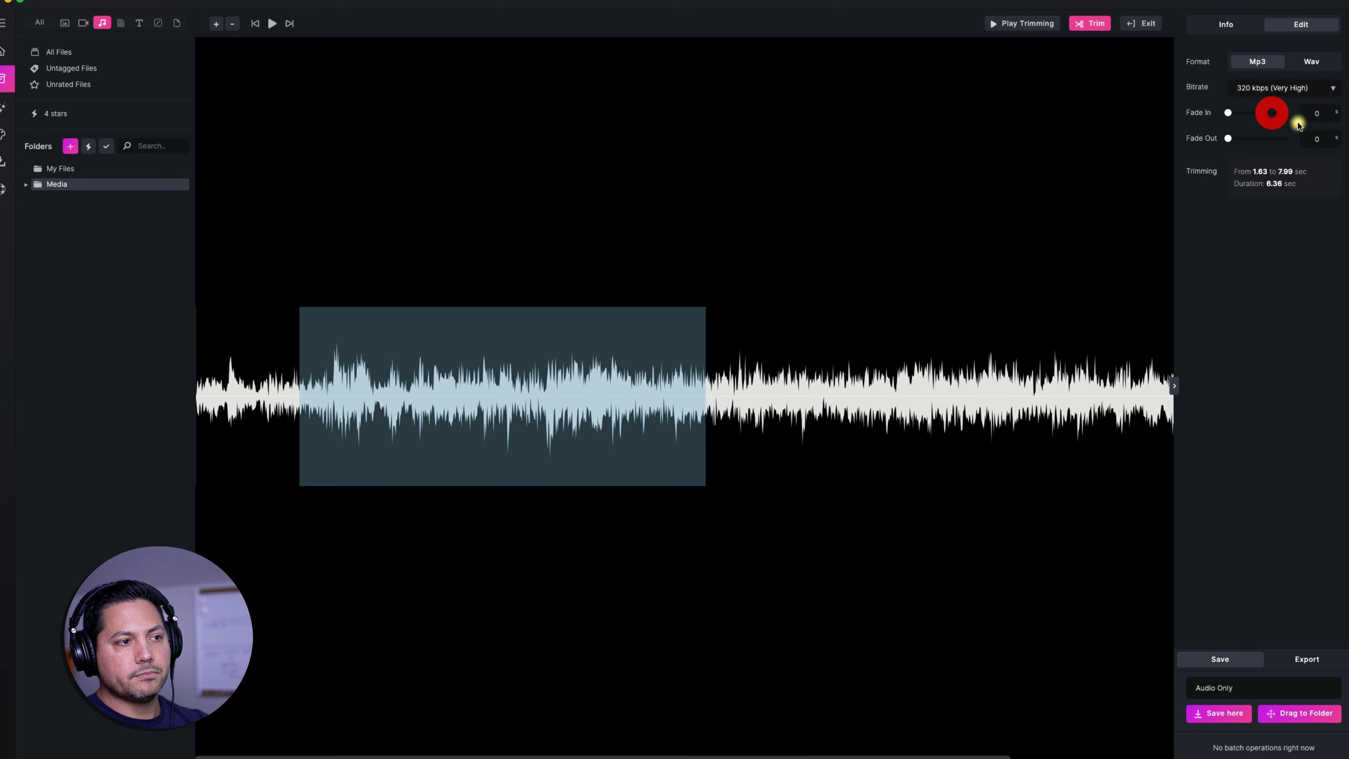
pyautogui.click(1264, 88)
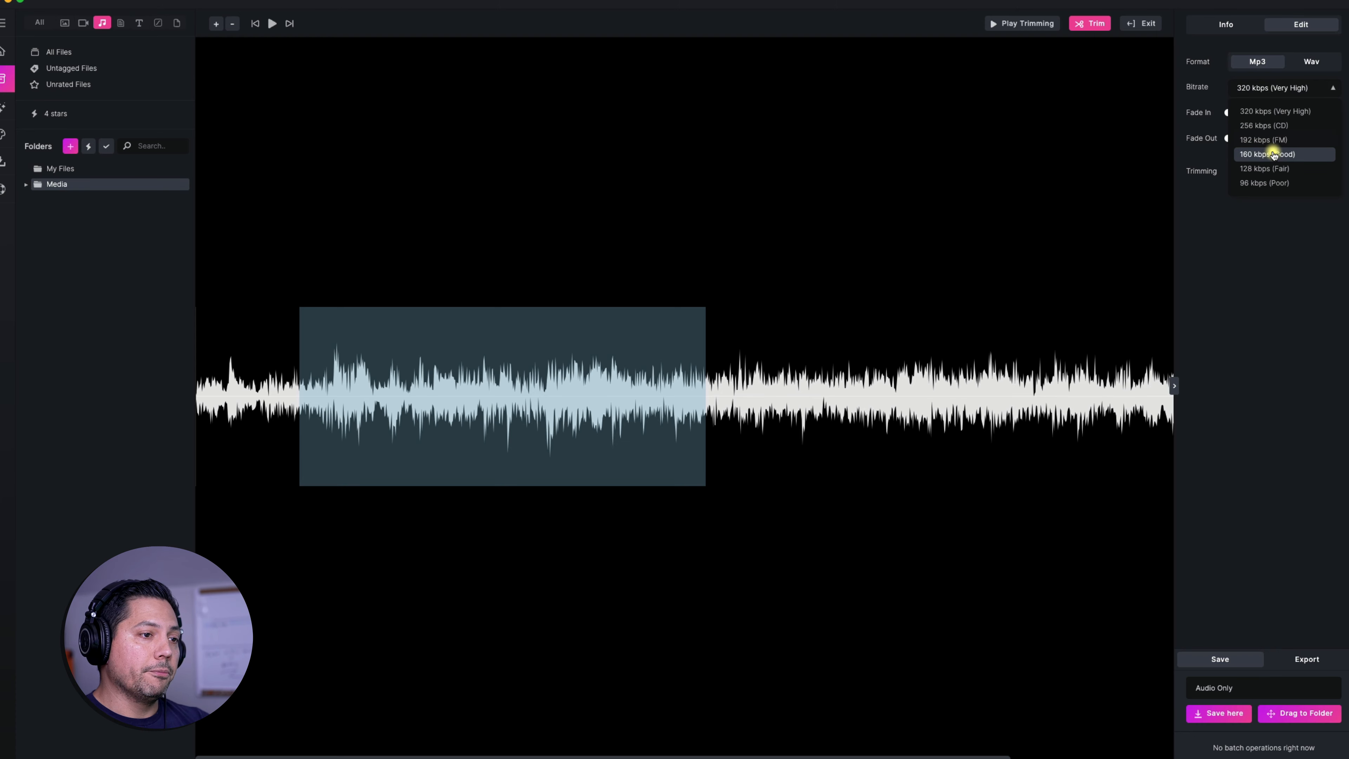
pyautogui.click(1269, 140)
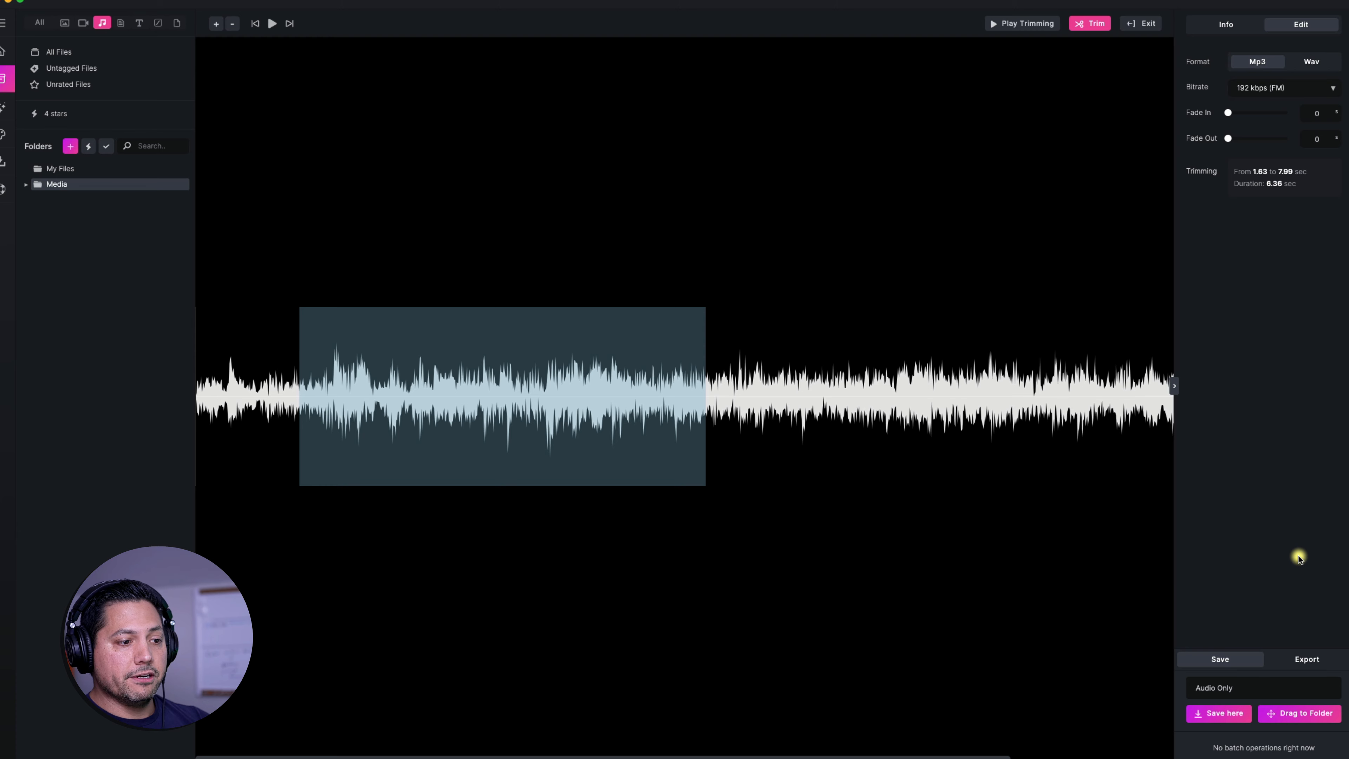
# Step: Rename the trimmed audio output as "Audio Cut 6 sec"
pyautogui.moveTo(1245, 688); pyautogui.dragTo(1172, 686)
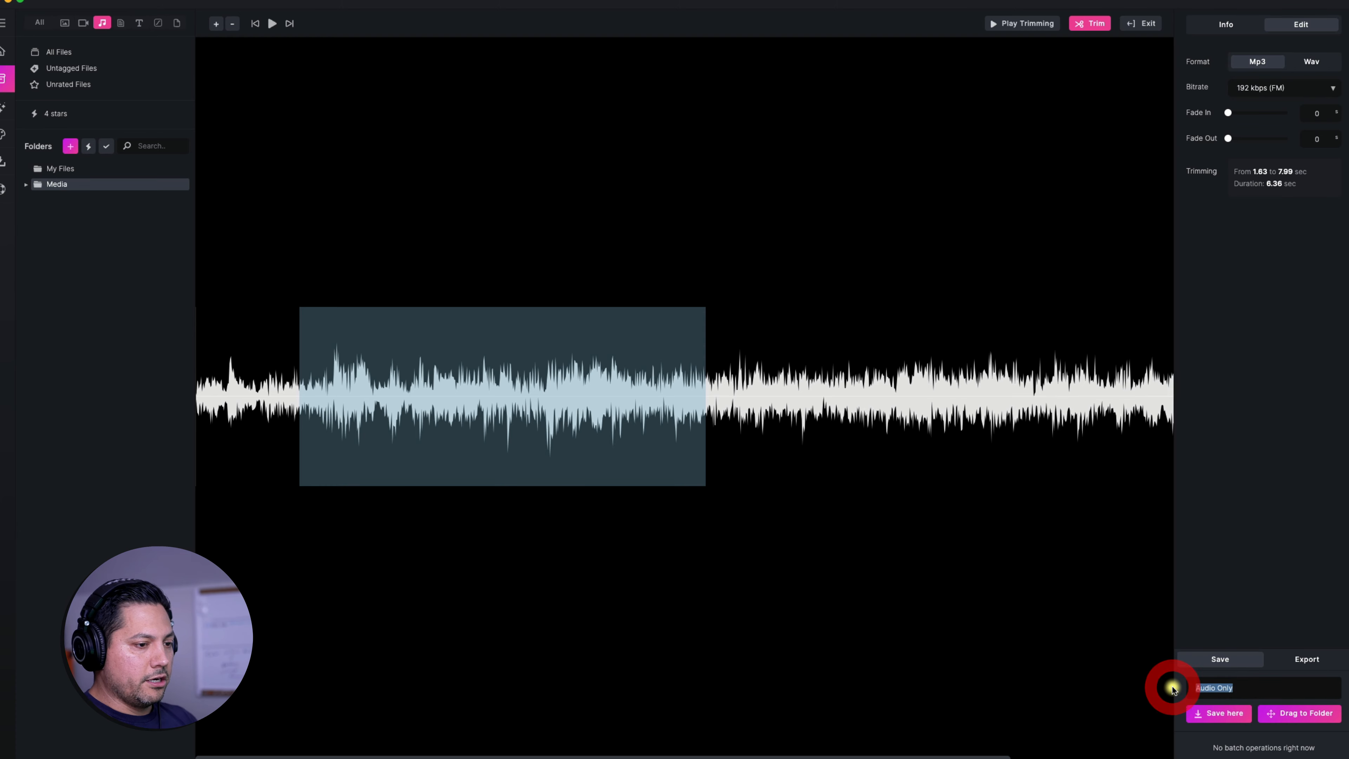
pyautogui.write('Audio ')
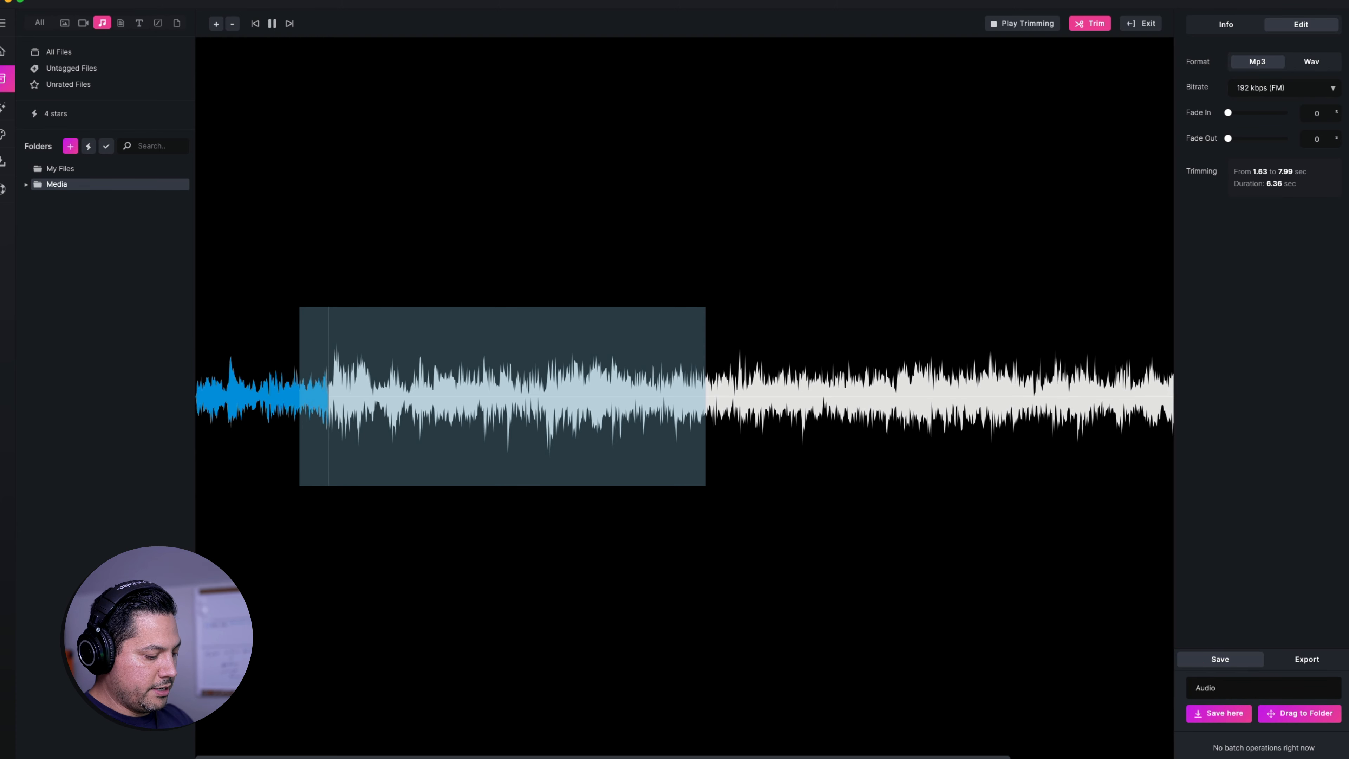
pyautogui.write('Cut ')
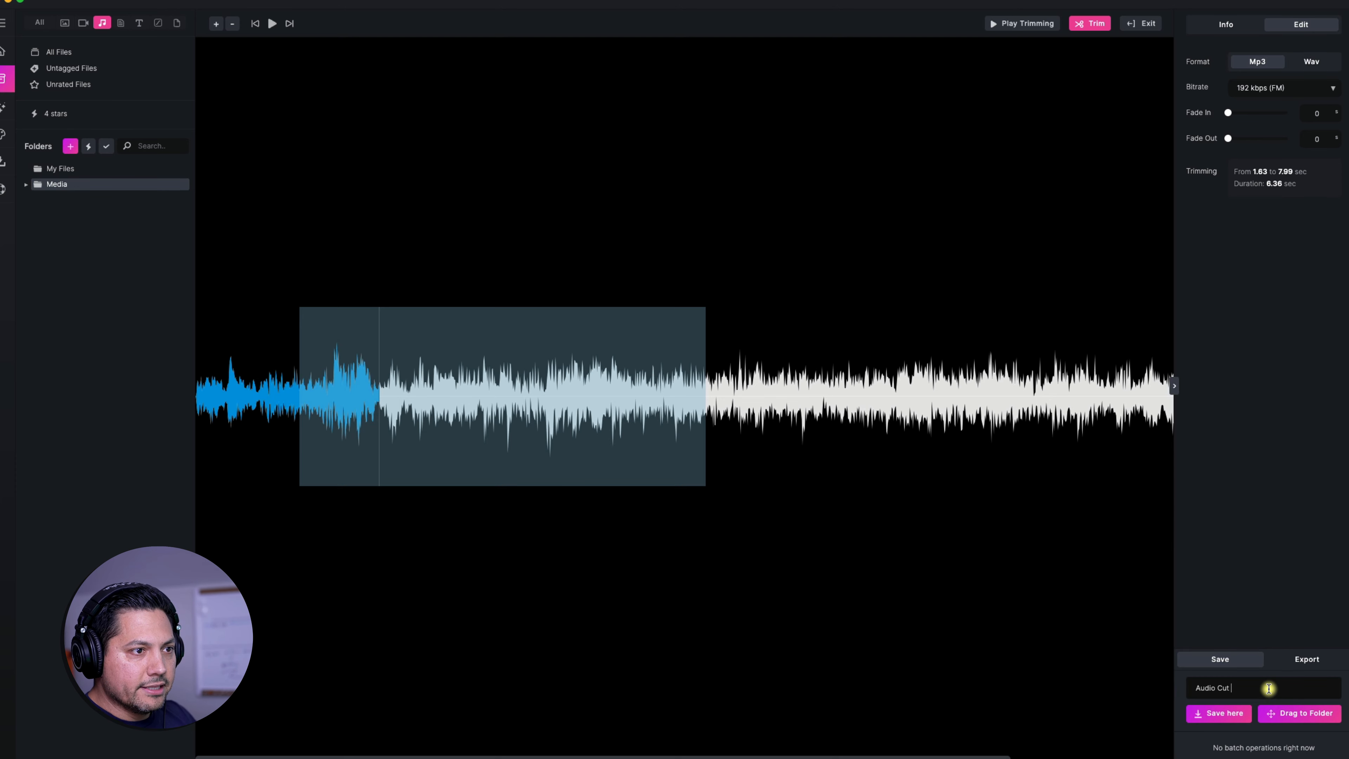
pyautogui.write('6 sec')
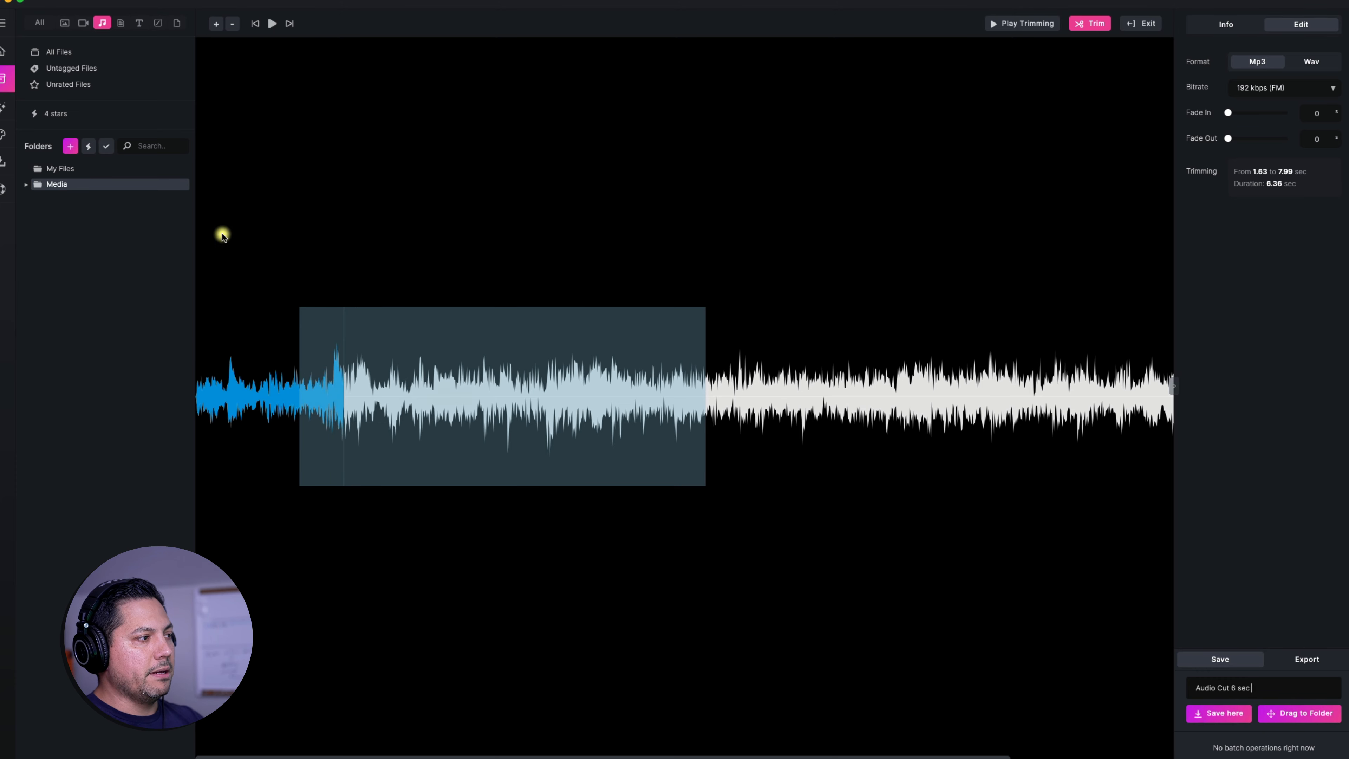
# Step: Save the trimmed audio into the Audio subfolder of Media and exit the editor to that folder
pyautogui.click(63, 172)
pyautogui.click(62, 184)
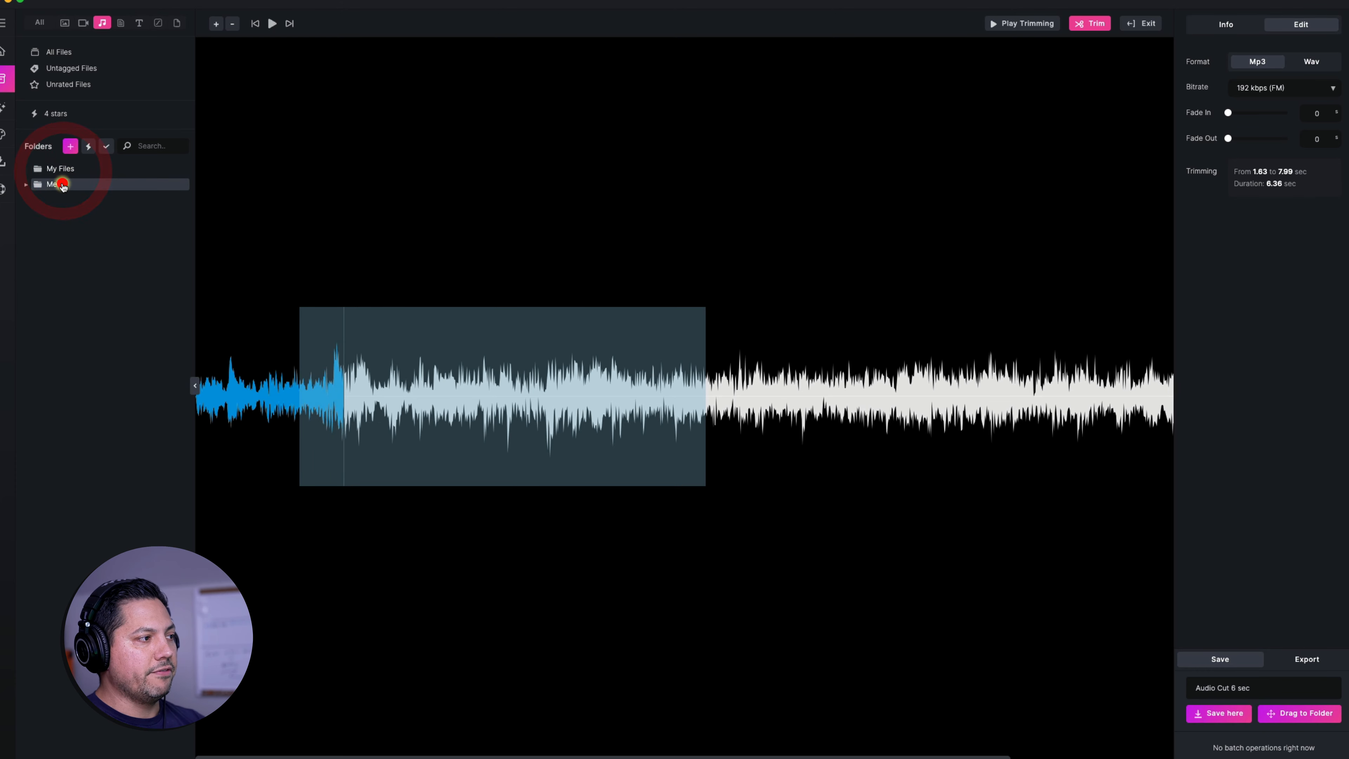
pyautogui.click(26, 185)
pyautogui.click(61, 216)
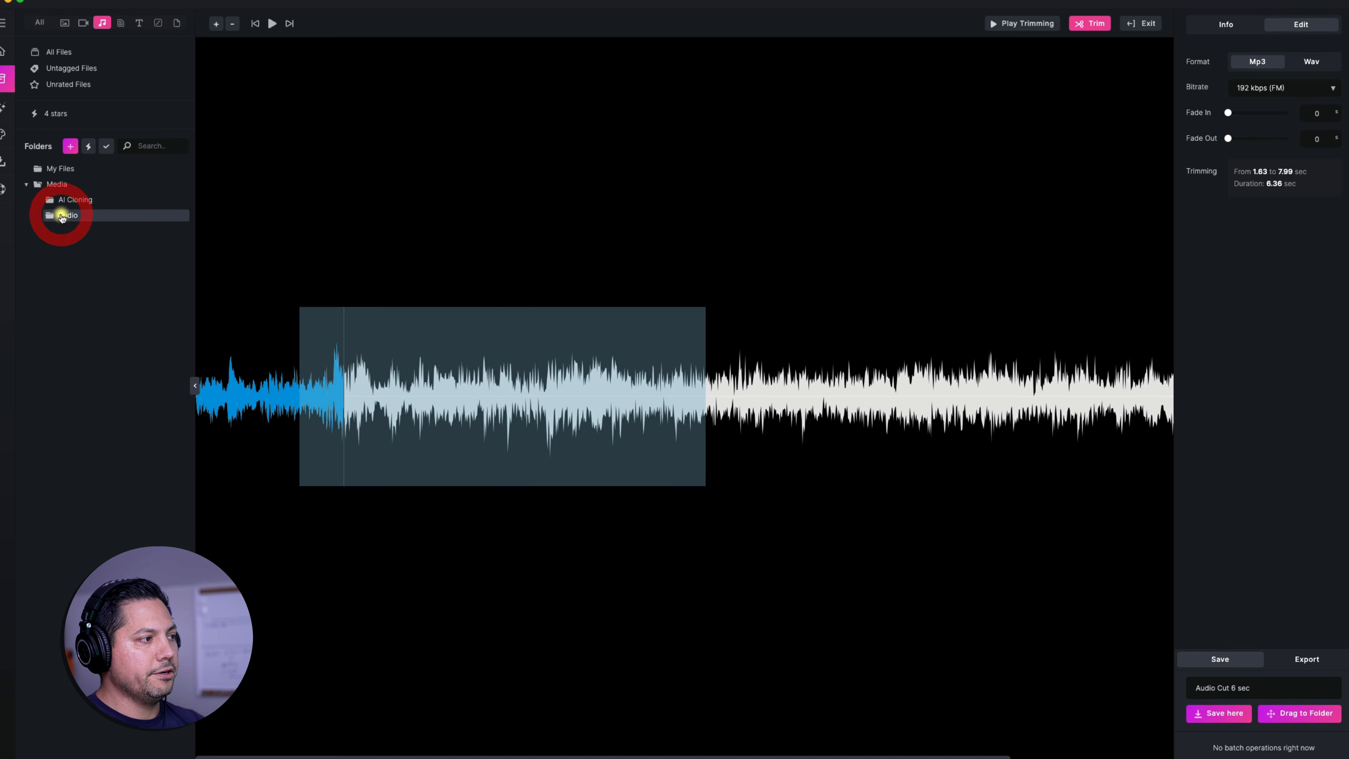
pyautogui.click(1224, 713)
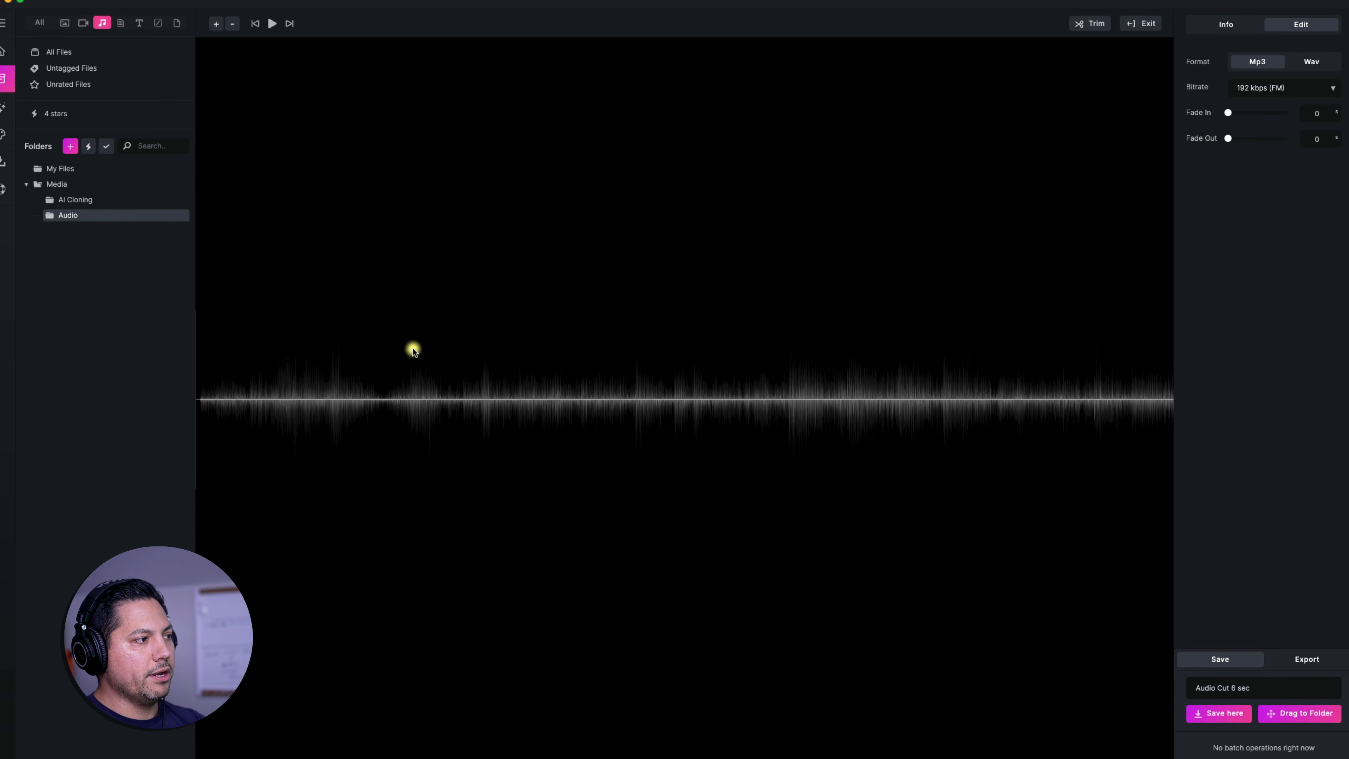
pyautogui.click(67, 215)
pyautogui.click(1148, 22)
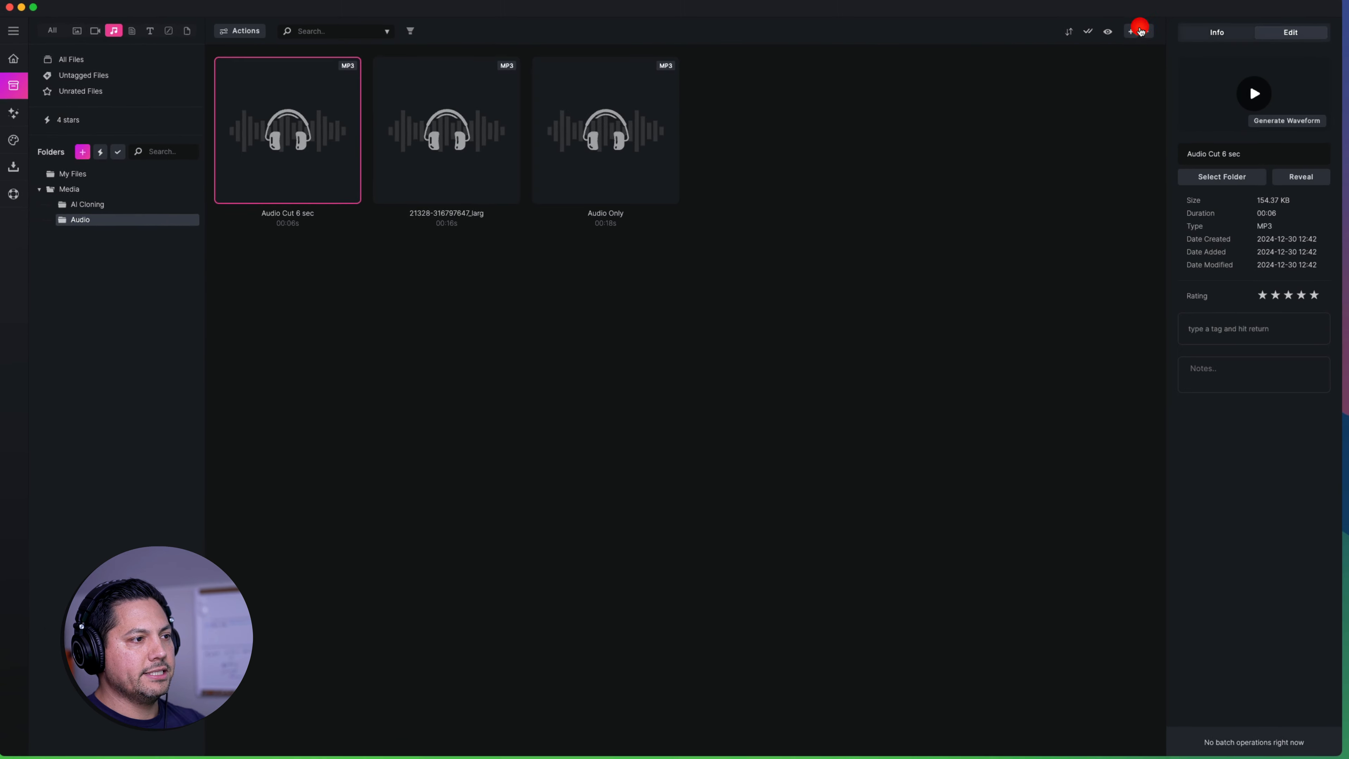